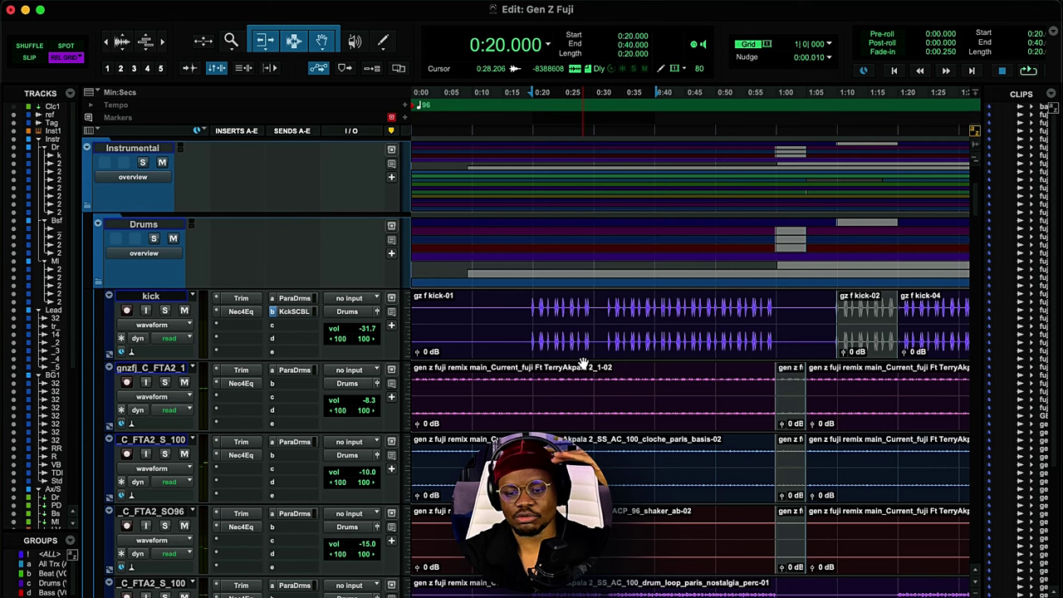
Look over the session's tracks, from the Instrumental and Drums folders down to the vocal tracks.
scroll(584, 363, "down", 15)
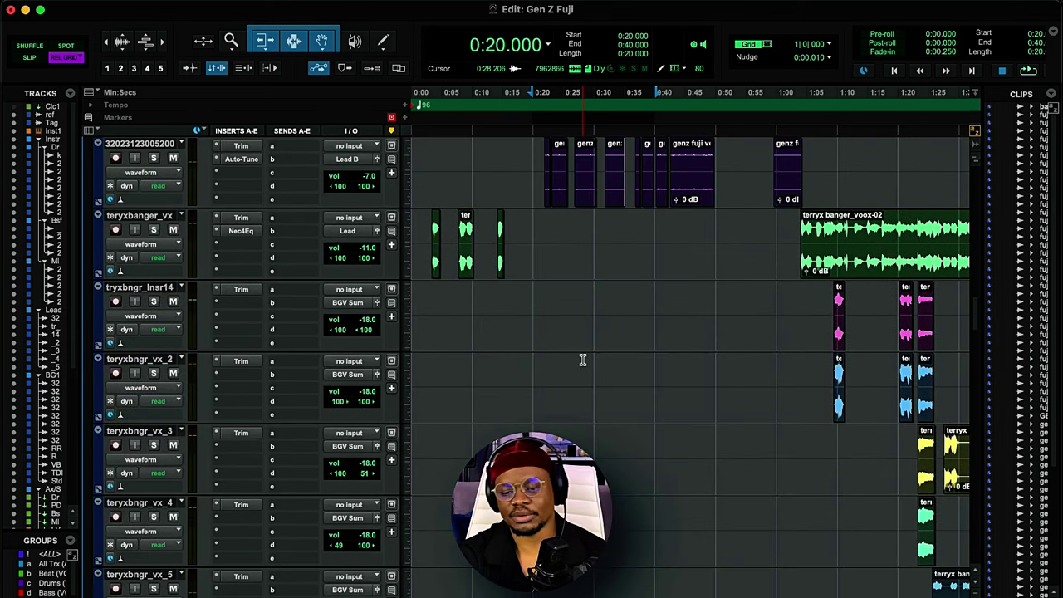
scroll(584, 362, "up", 8)
scroll(583, 363, "up", 8)
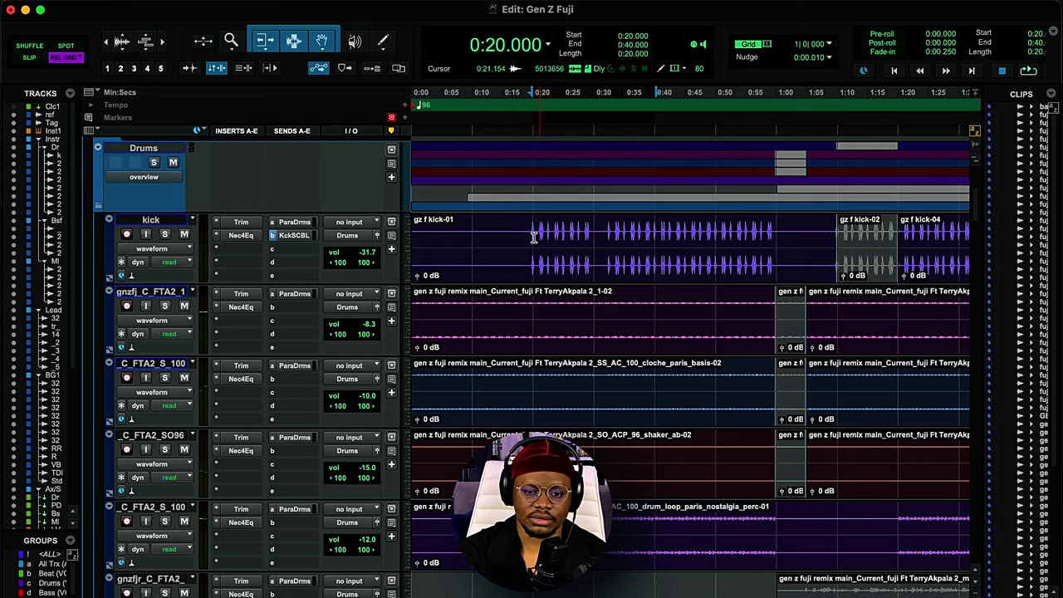
scroll(534, 237, "up", 6)
scroll(451, 321, "down", 5)
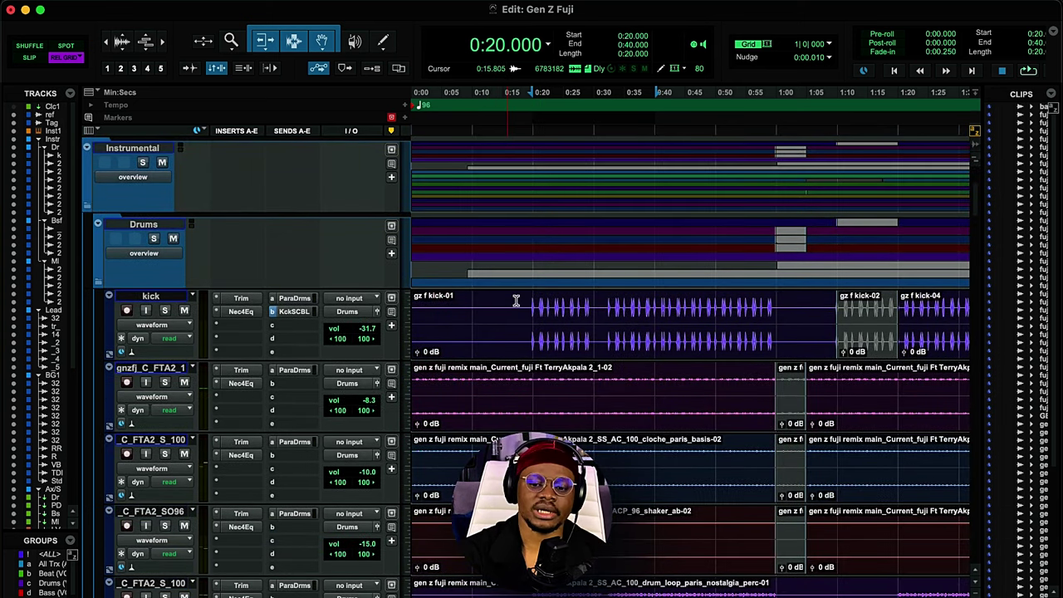
scroll(557, 375, "down", 10)
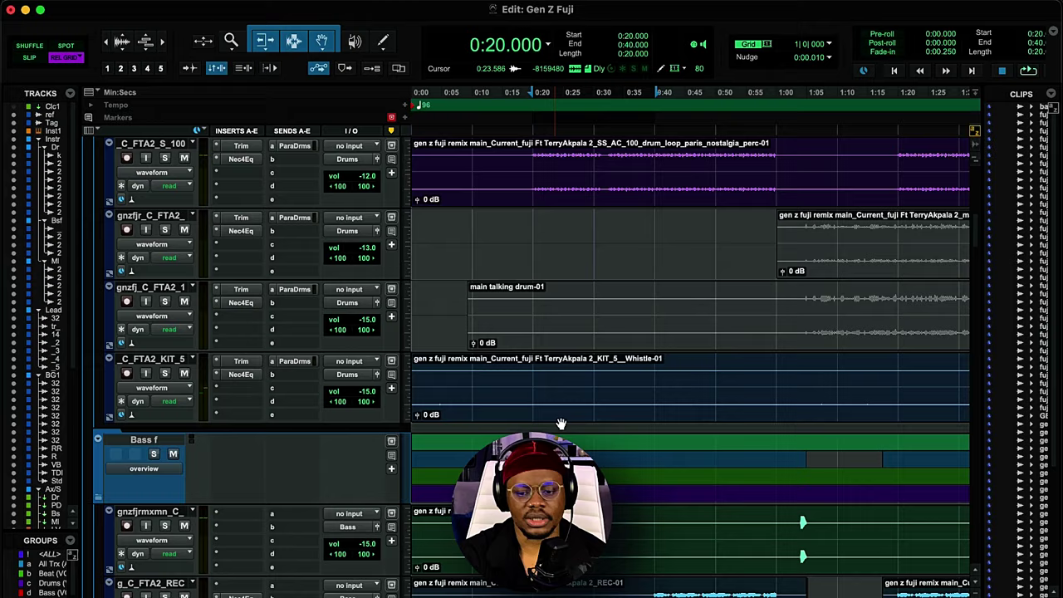
scroll(548, 397, "up", 8)
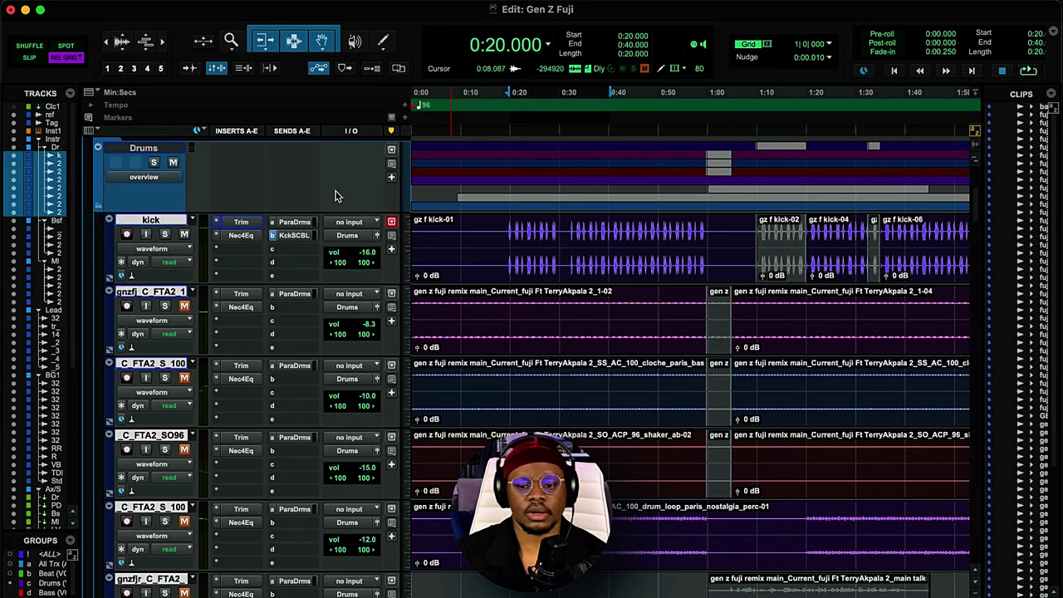
Inspect the gain and equalizer settings of the Trim and Nectar 4 Equalizer inserts on the kick track.
left_click(240, 223)
left_click_drag(454, 295, 477, 274)
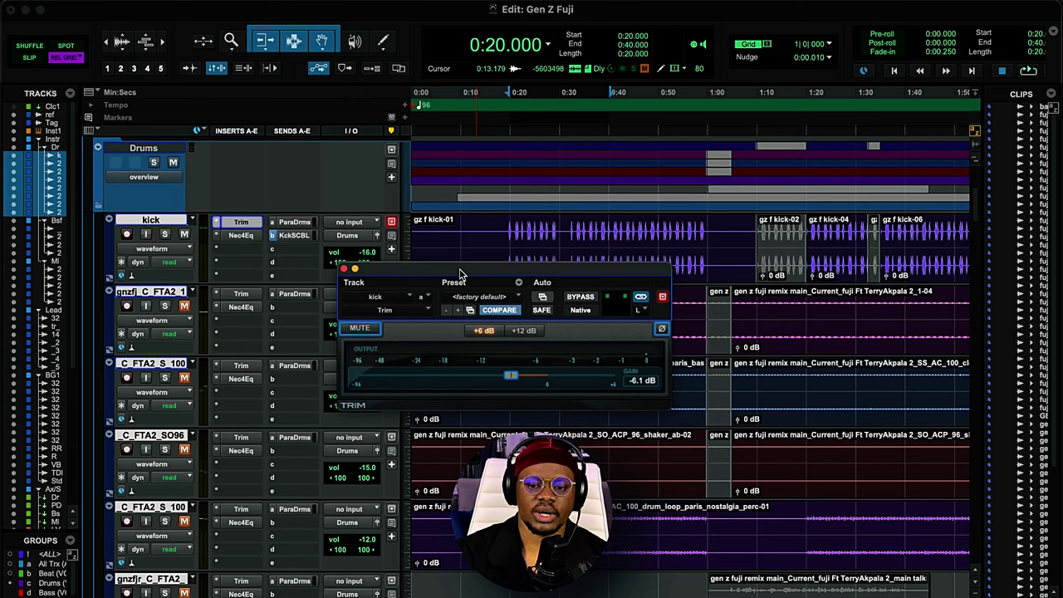
left_click_drag(461, 274, 402, 162)
key("super+equal")
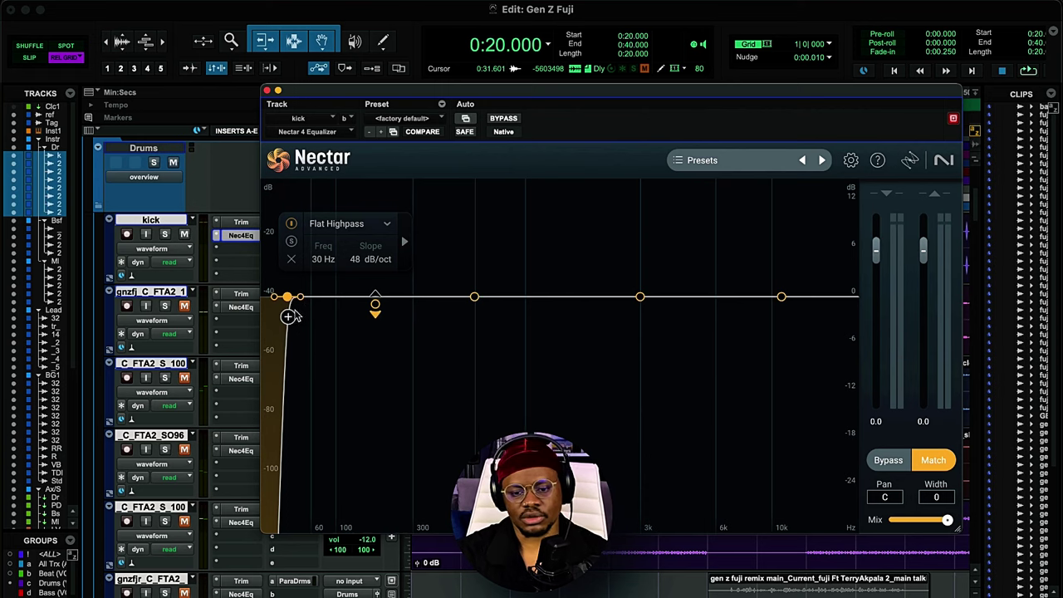
key("super+w")
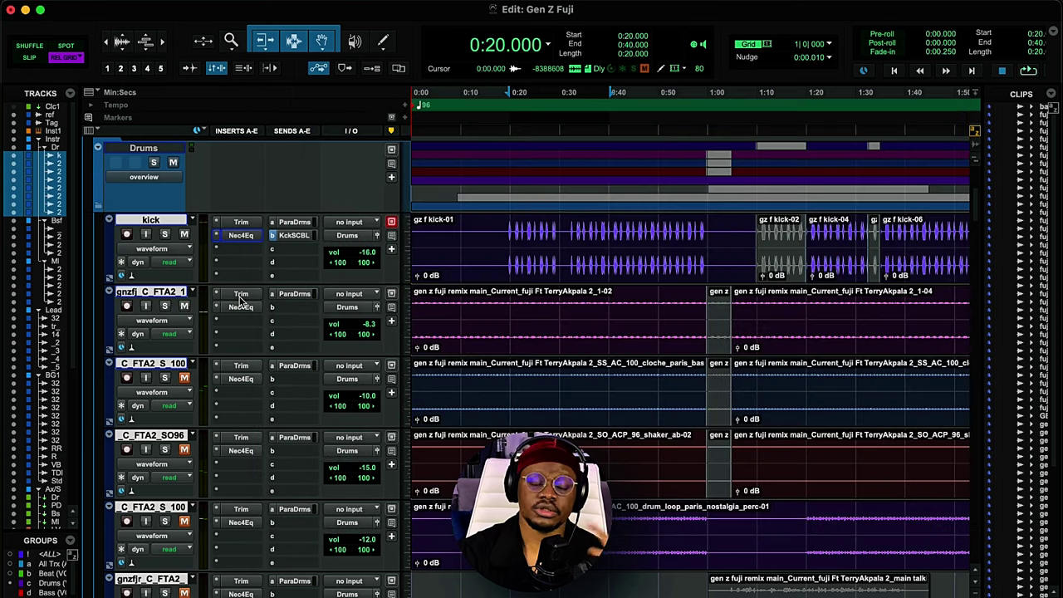
Play the drum section and check the Trim insert's gain on the track directly below the kick.
key("space")
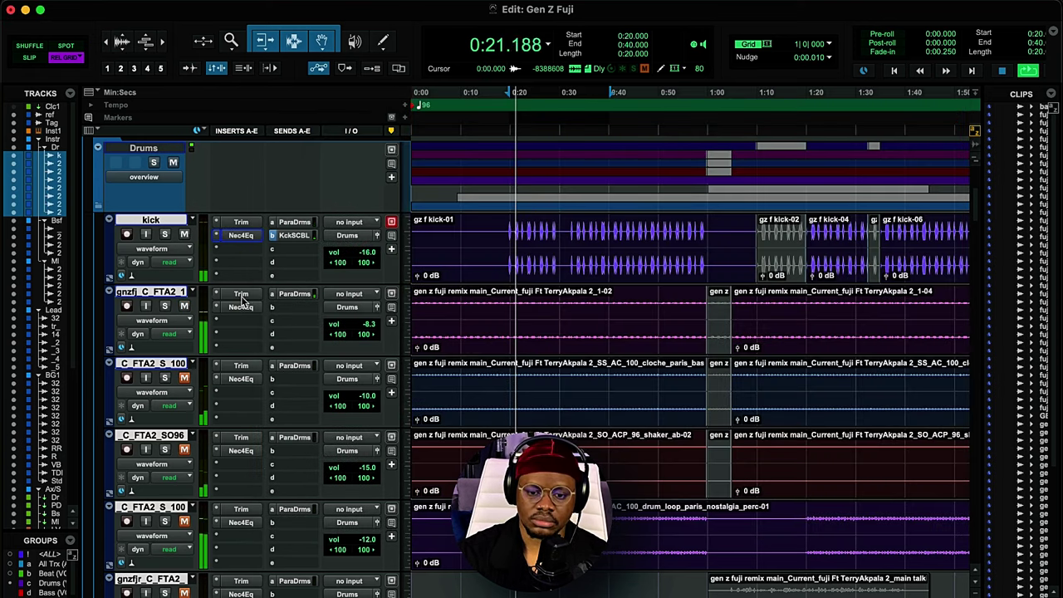
left_click(240, 295)
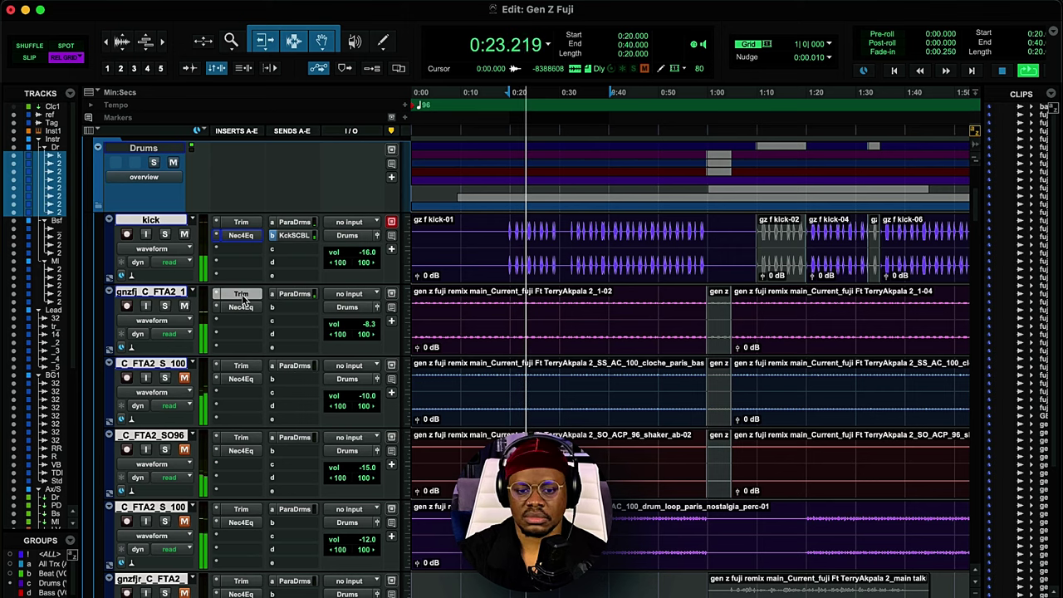
key("space")
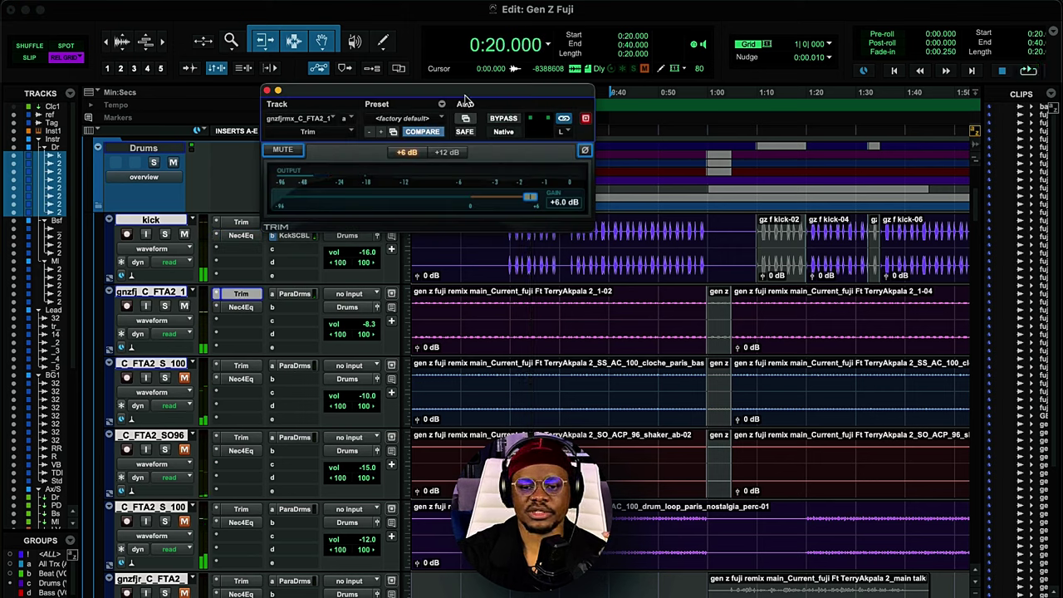
left_click_drag(461, 95, 498, 228)
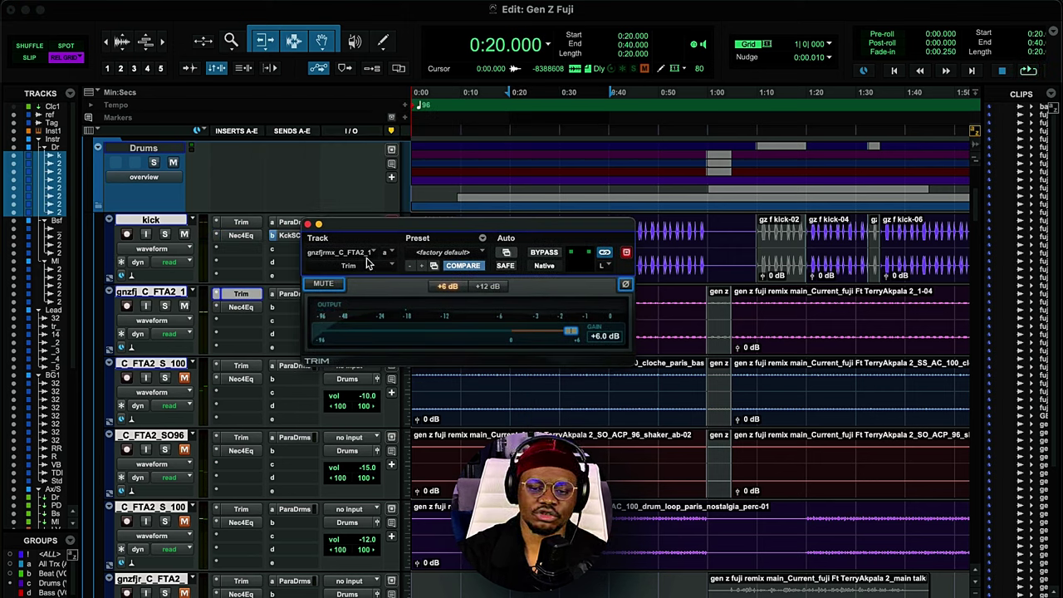
left_click(306, 224)
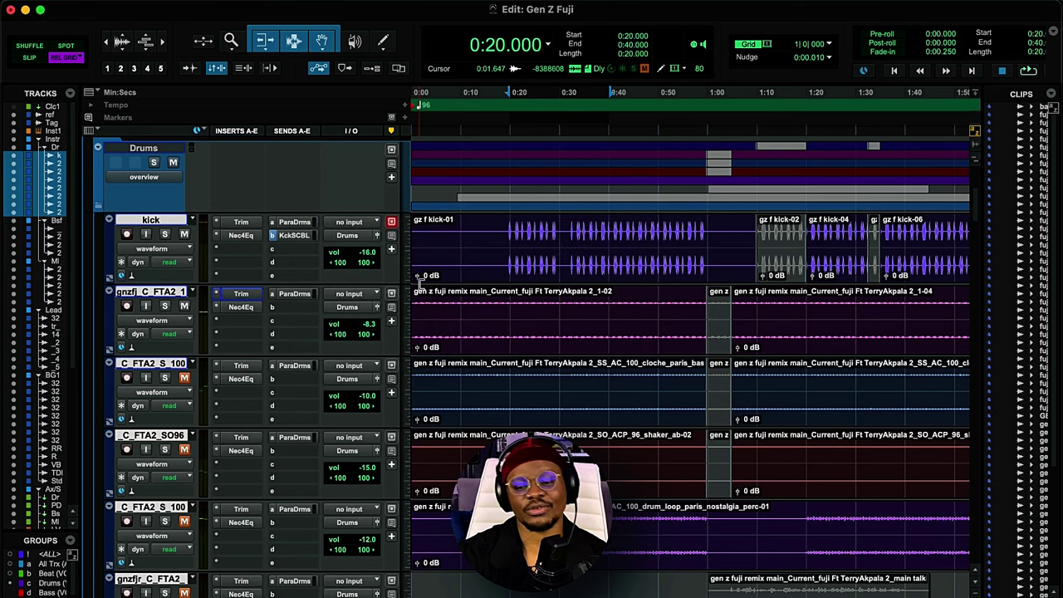
Examine the Nectar 4 Equalizer on the track below the kick during playback, including its Flat Highpass band.
left_click(240, 307)
key("space")
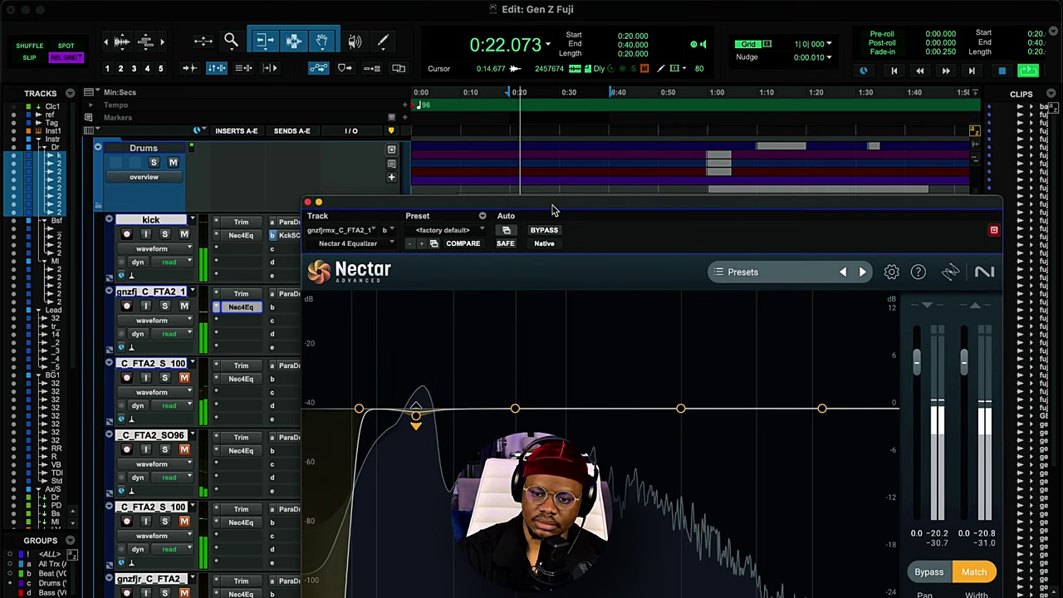
left_click_drag(552, 206, 554, 57)
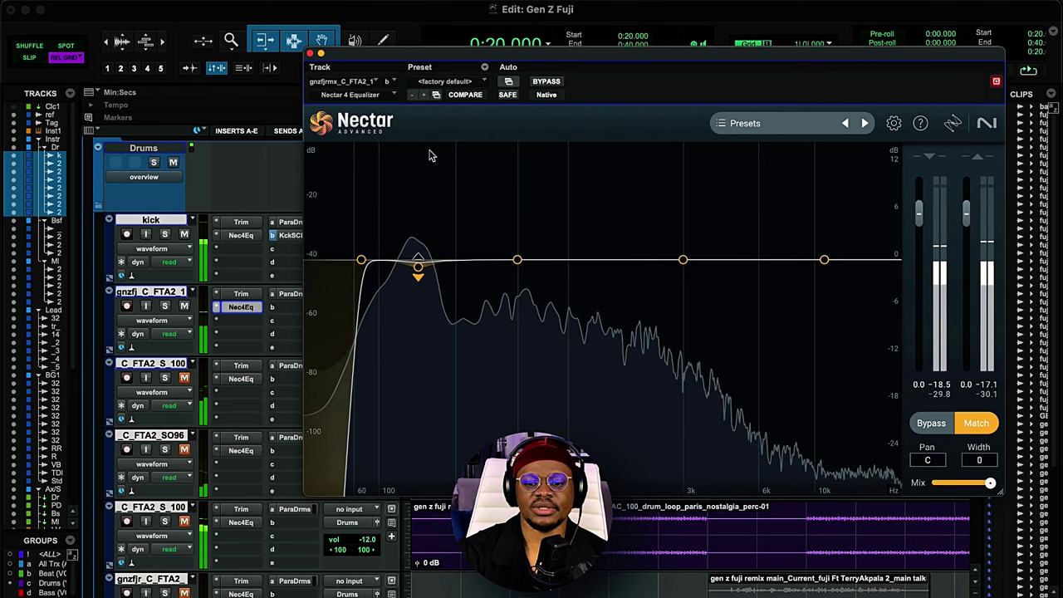
key("space")
left_click(361, 261)
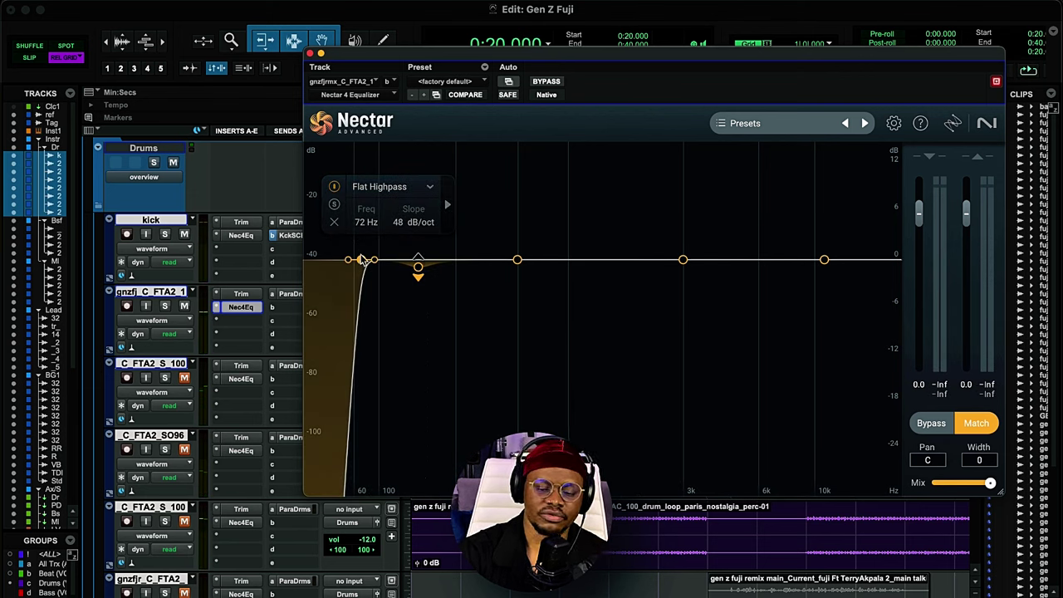
left_click(361, 260)
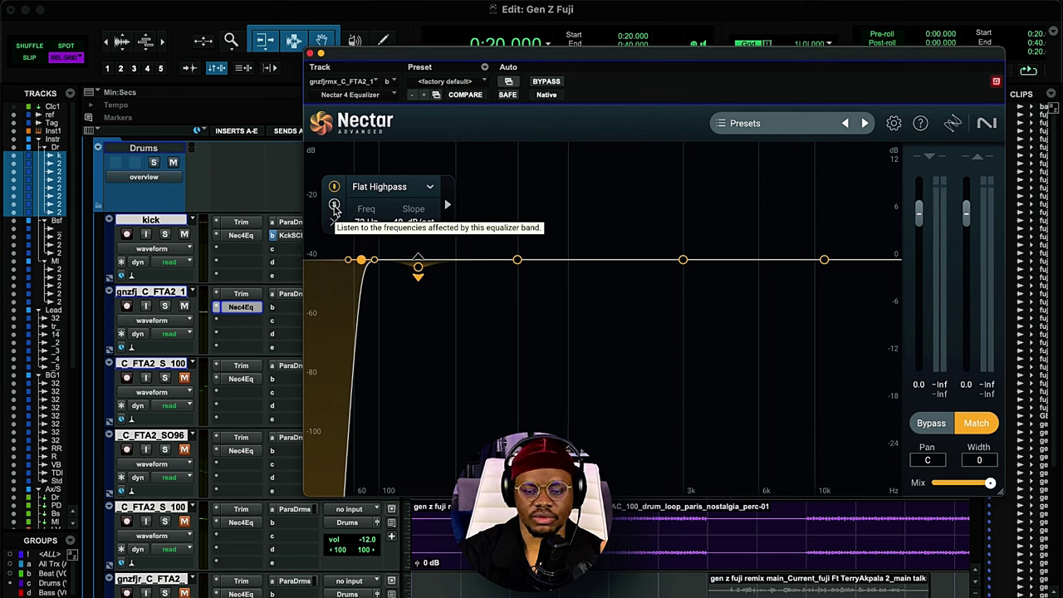
Solo the track and its highpass band, sweep the band to about 213 Hz and back to 77 Hz during playback, and inspect the bell band.
key("shift+s")
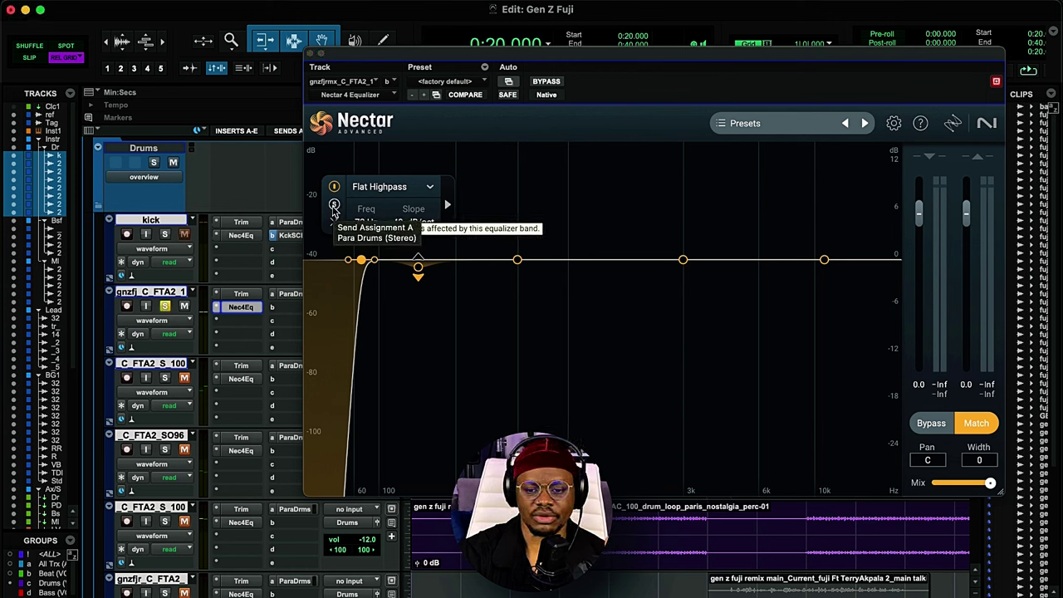
left_click(333, 207)
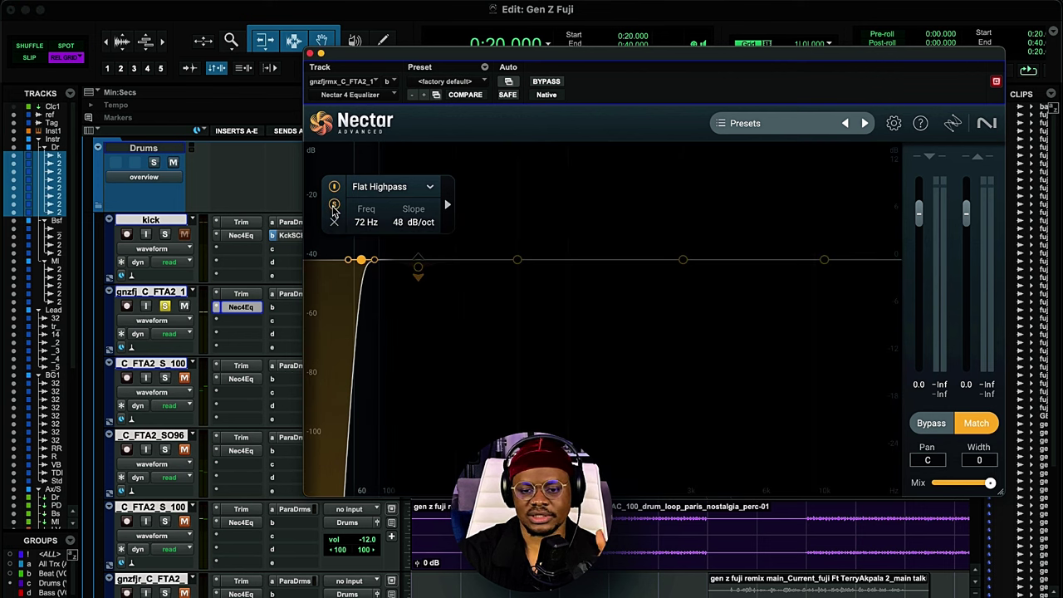
key("space")
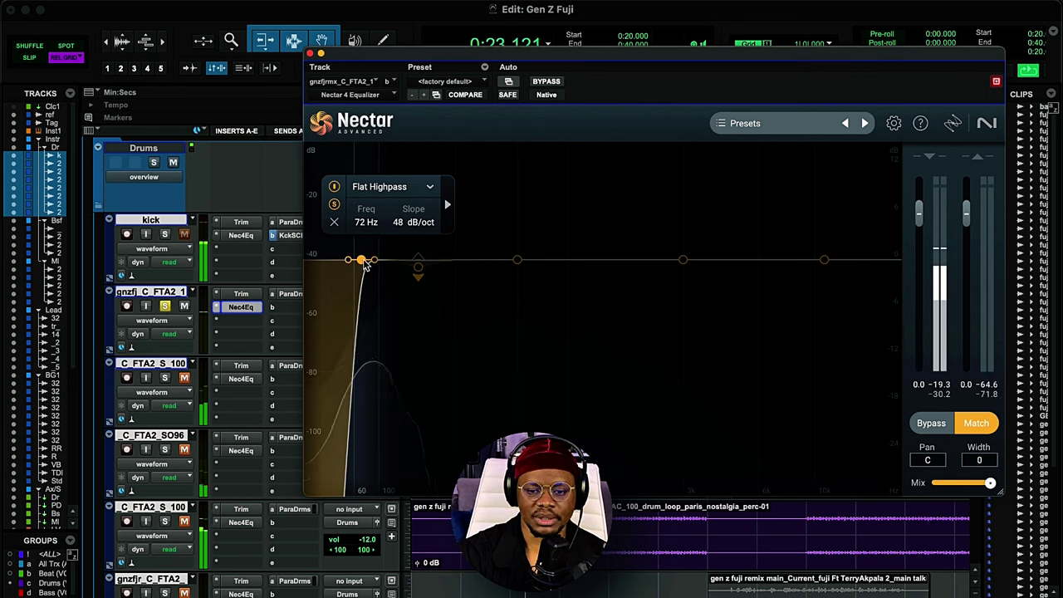
left_click_drag(363, 263, 427, 263)
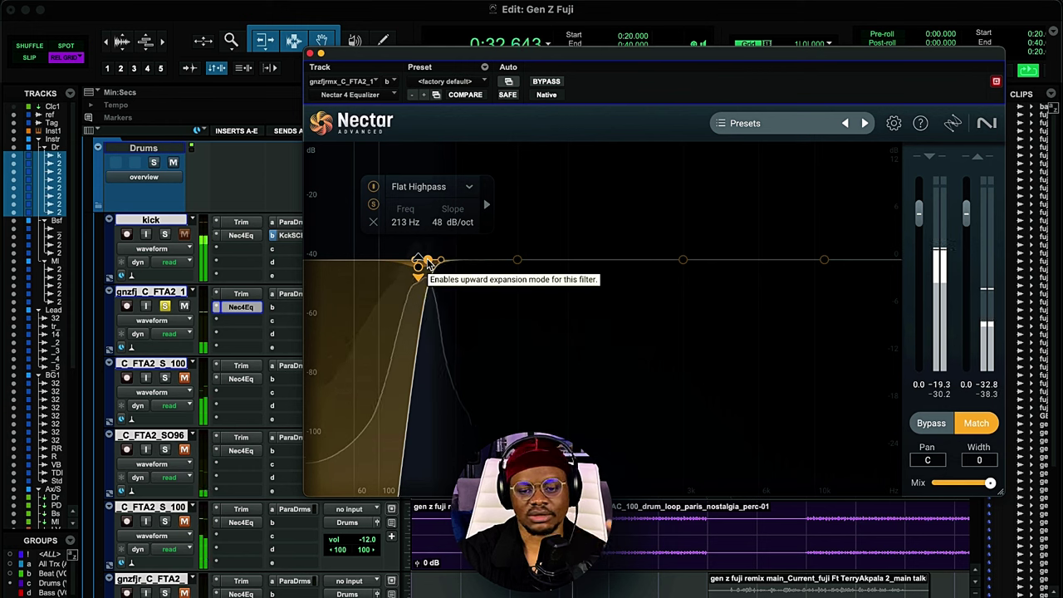
left_click_drag(420, 263, 365, 264)
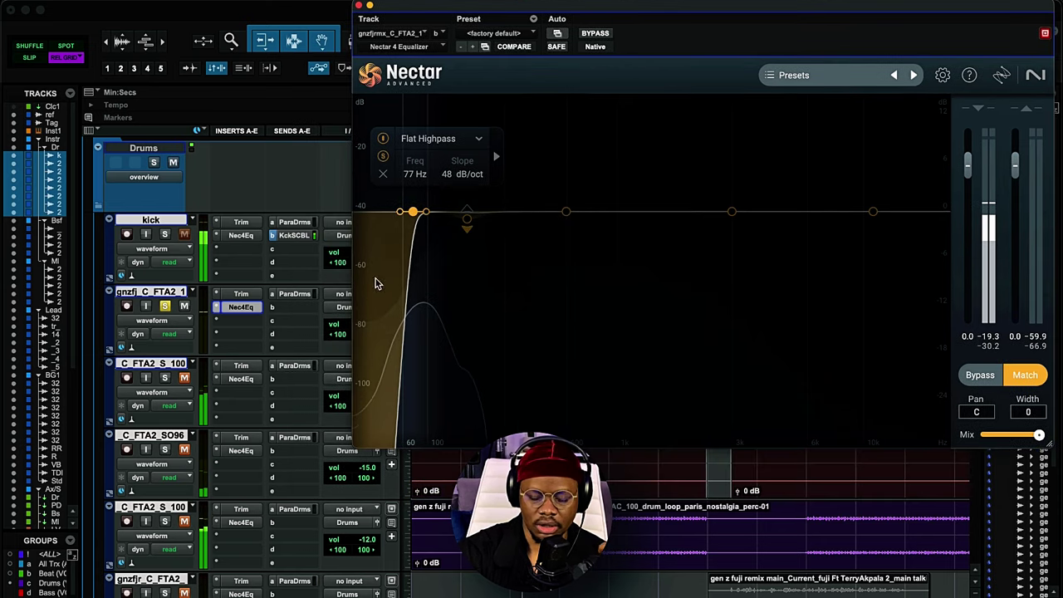
left_click(466, 218)
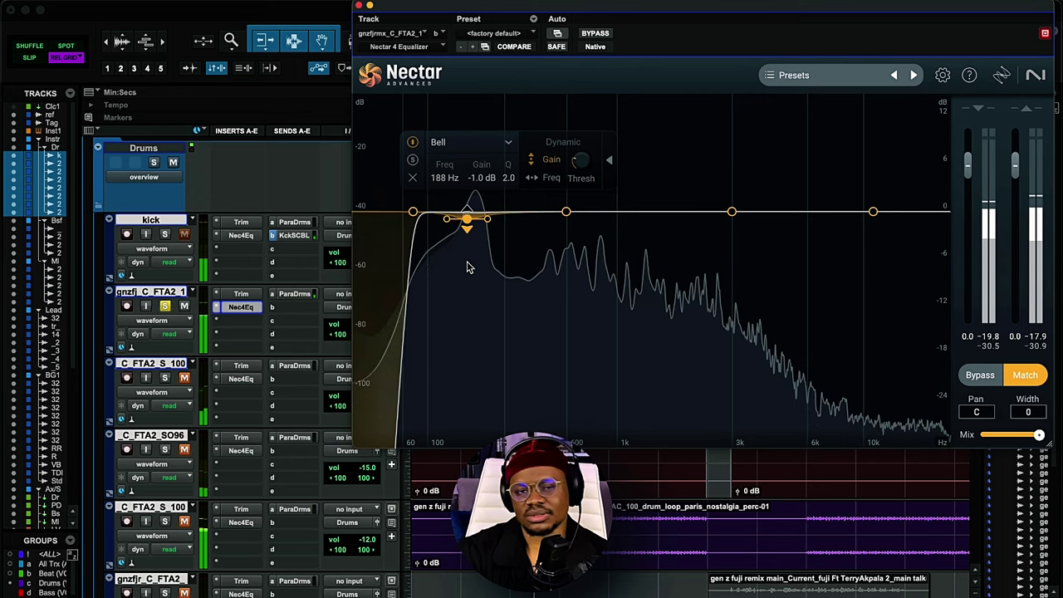
key("super+w")
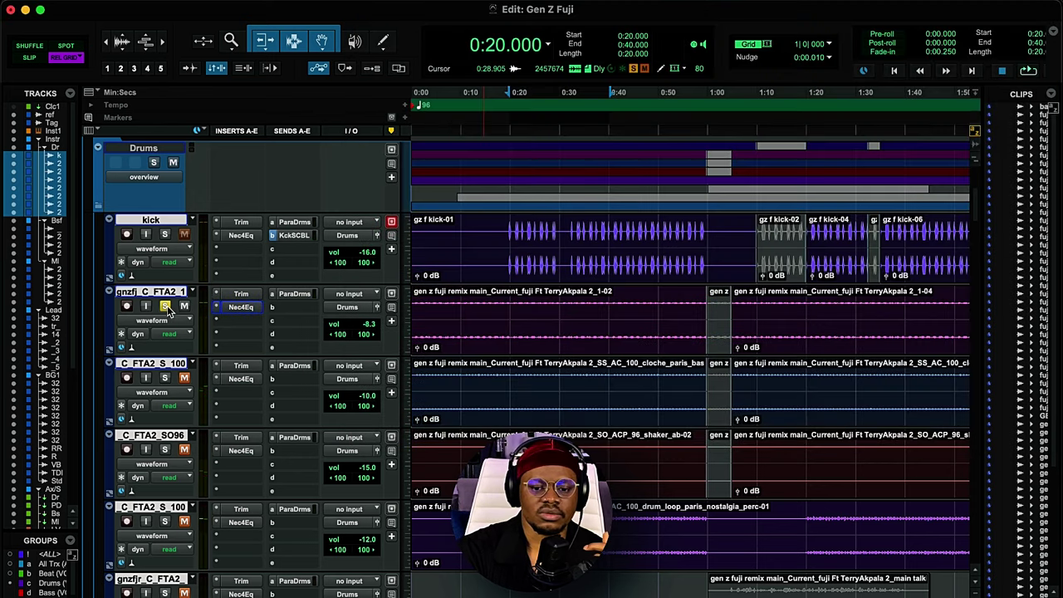
Play the drums and review the Trim and Nectar 4 Equalizer inserts on the cloche track.
key("space")
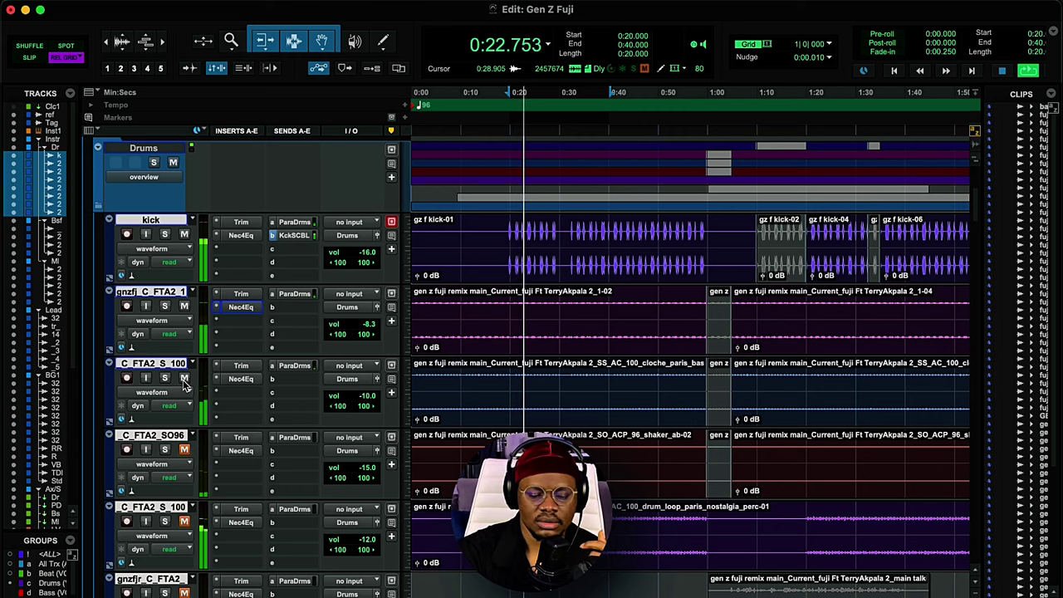
left_click(241, 378)
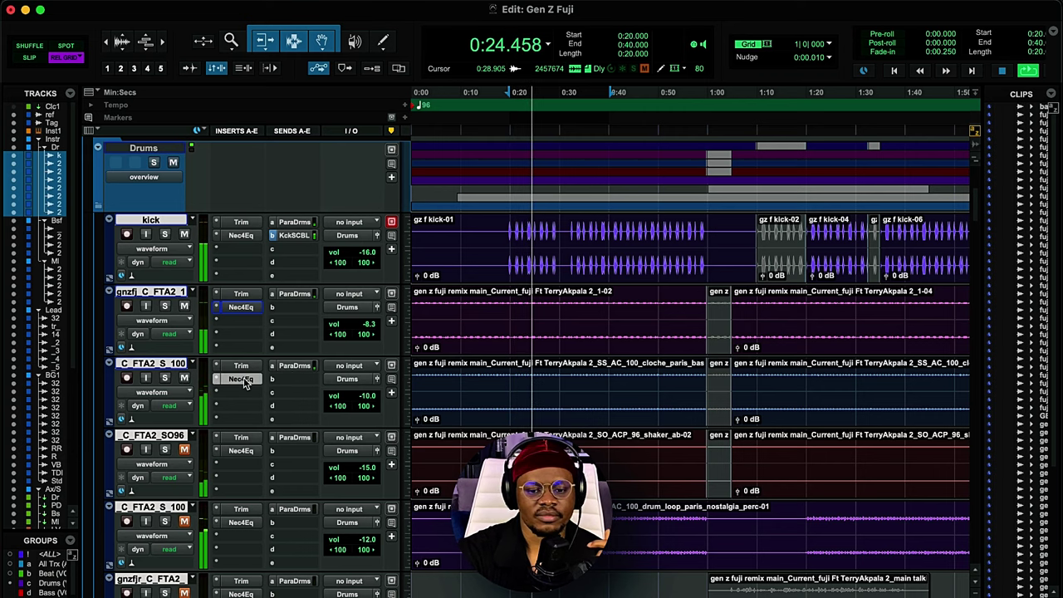
left_click(241, 378)
left_click(241, 365)
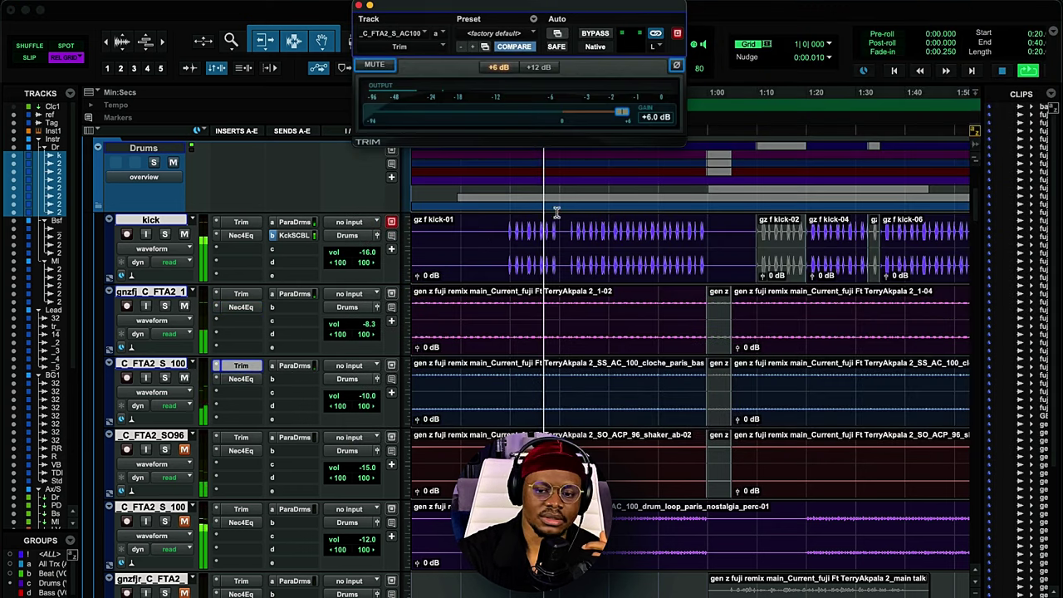
left_click_drag(570, 3, 570, 148)
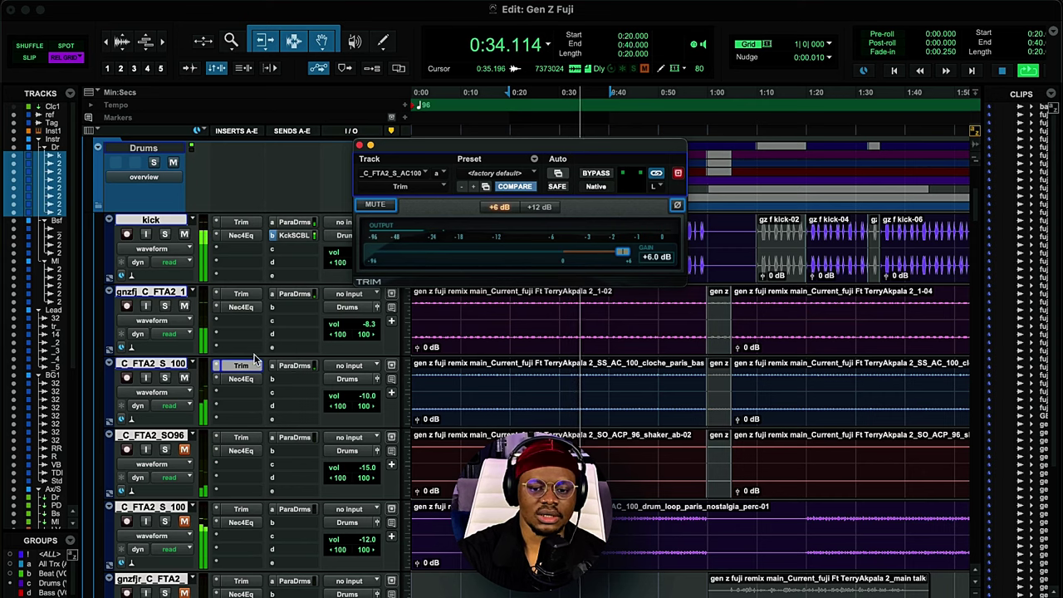
left_click(241, 379)
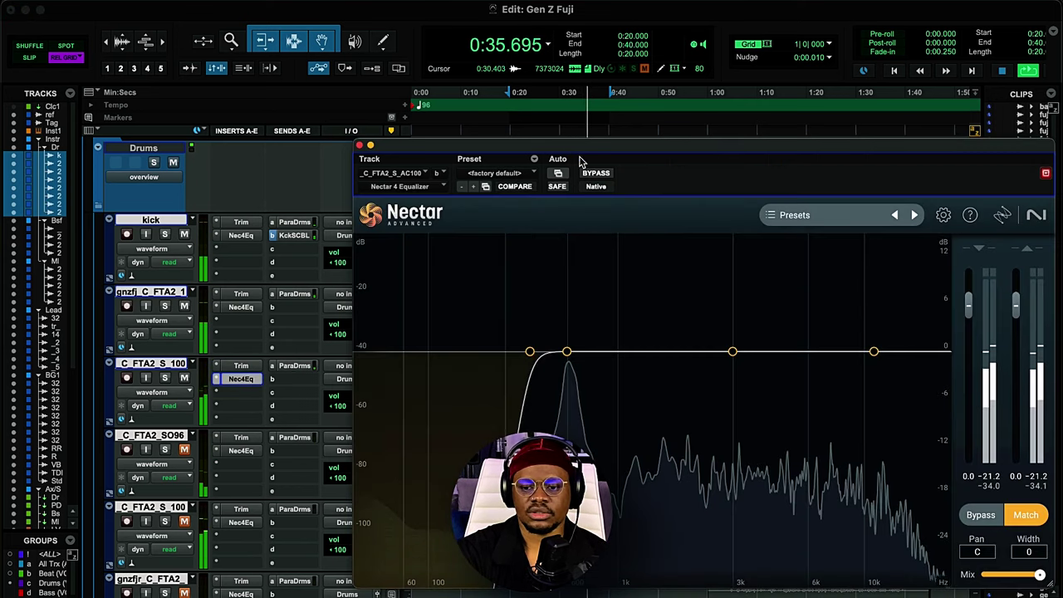
left_click_drag(570, 147, 464, 40)
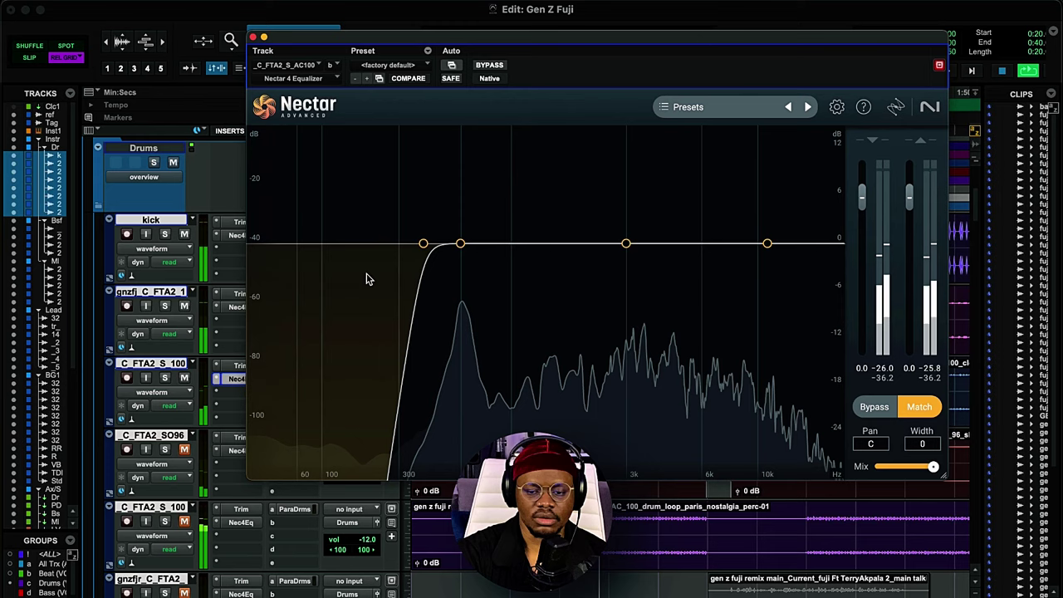
left_click(251, 39)
Review the Trim gain and the Nectar 4 Equalizer curve on the shaker track.
scroll(244, 224, "down", 5)
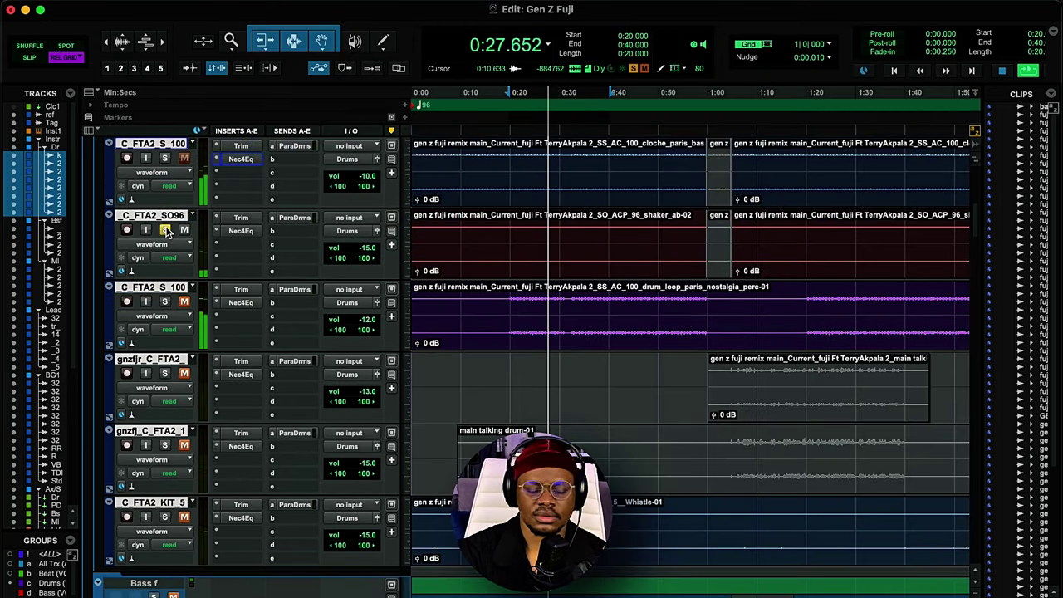
left_click(241, 218)
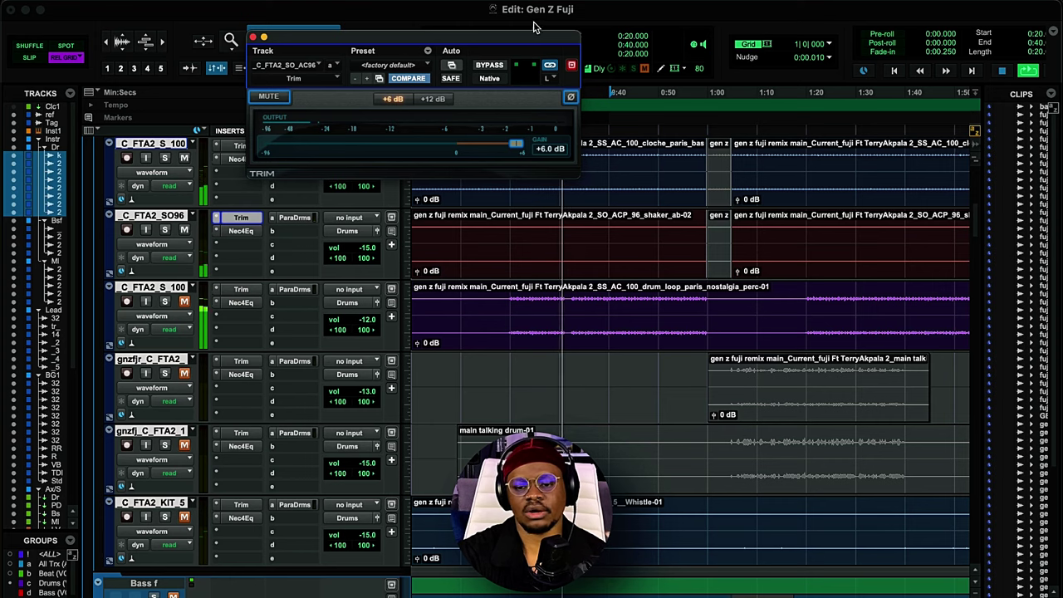
left_click_drag(502, 39, 512, 122)
left_click_drag(511, 121, 568, 88)
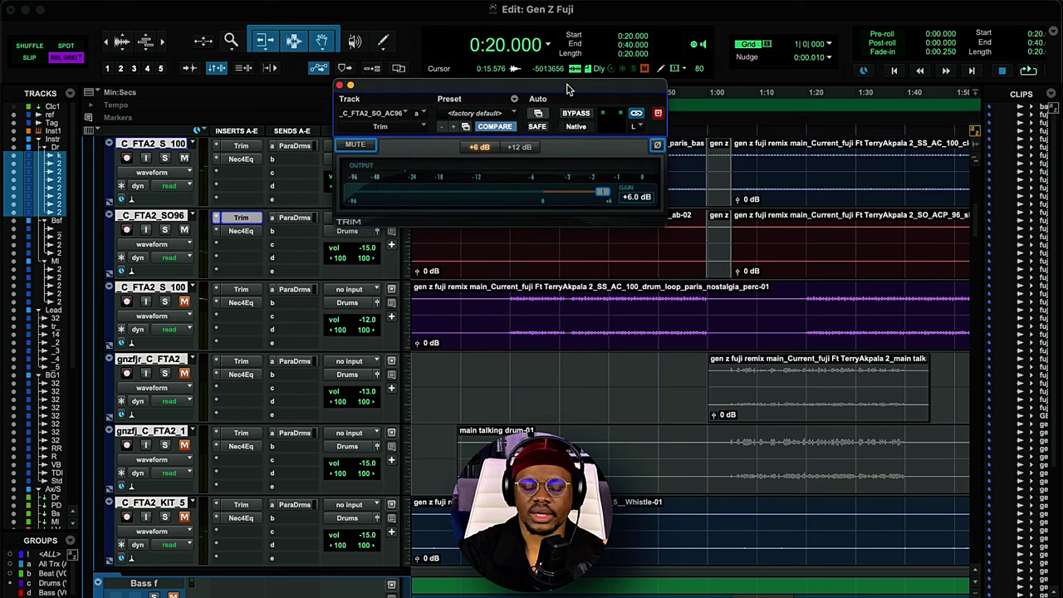
left_click(241, 230)
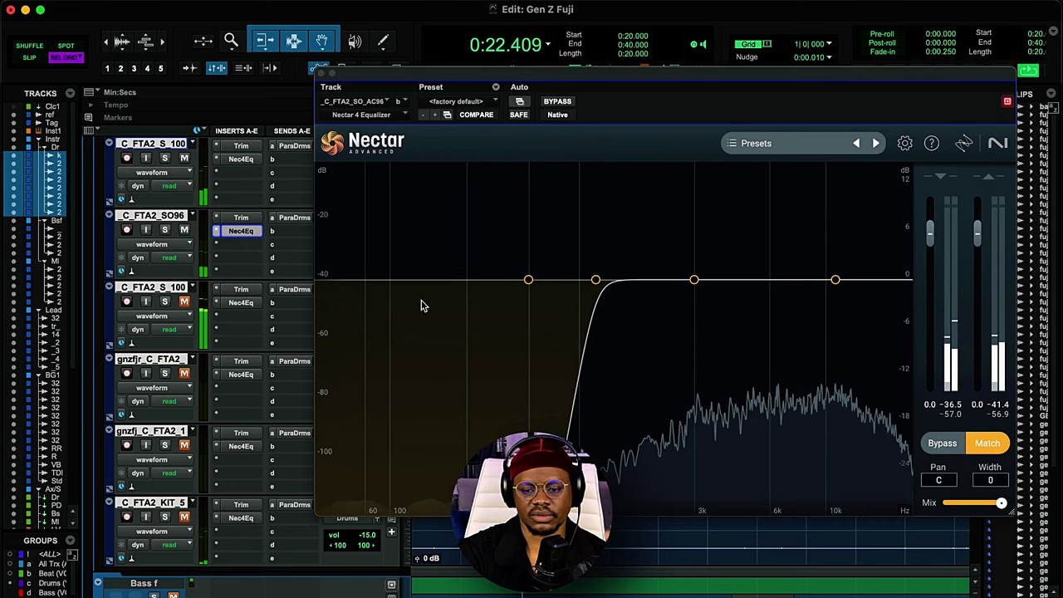
left_click(321, 73)
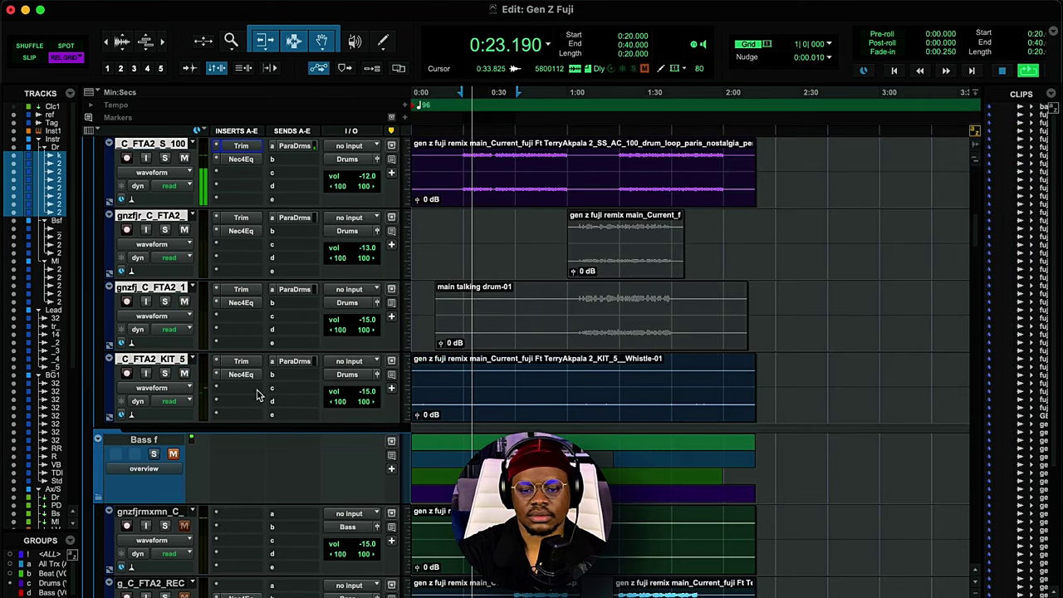
Review the Trim gain and the Nectar 4 Equalizer on the whistle track.
left_click(241, 361)
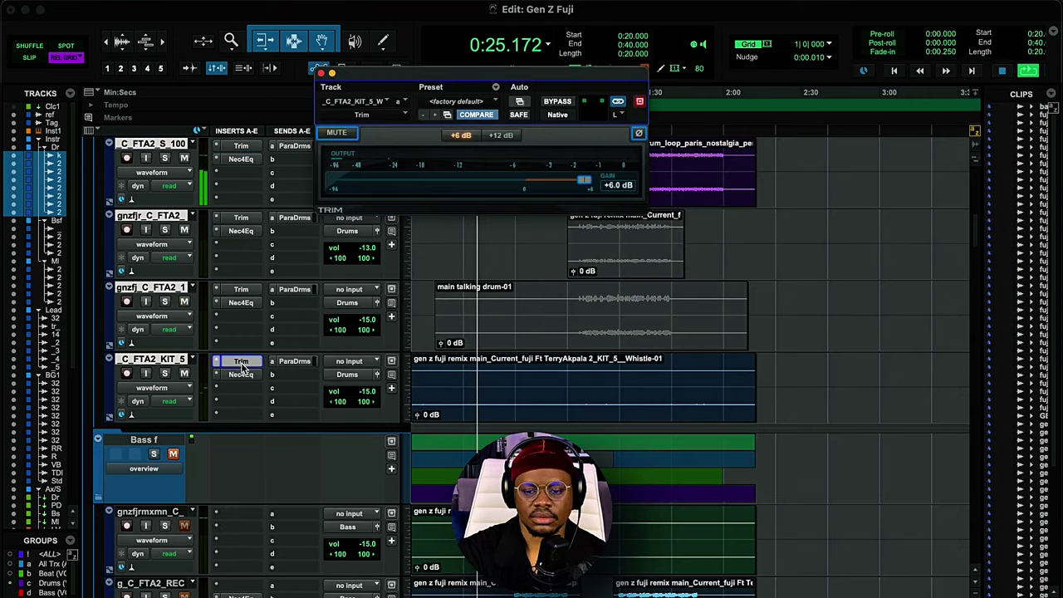
key("space")
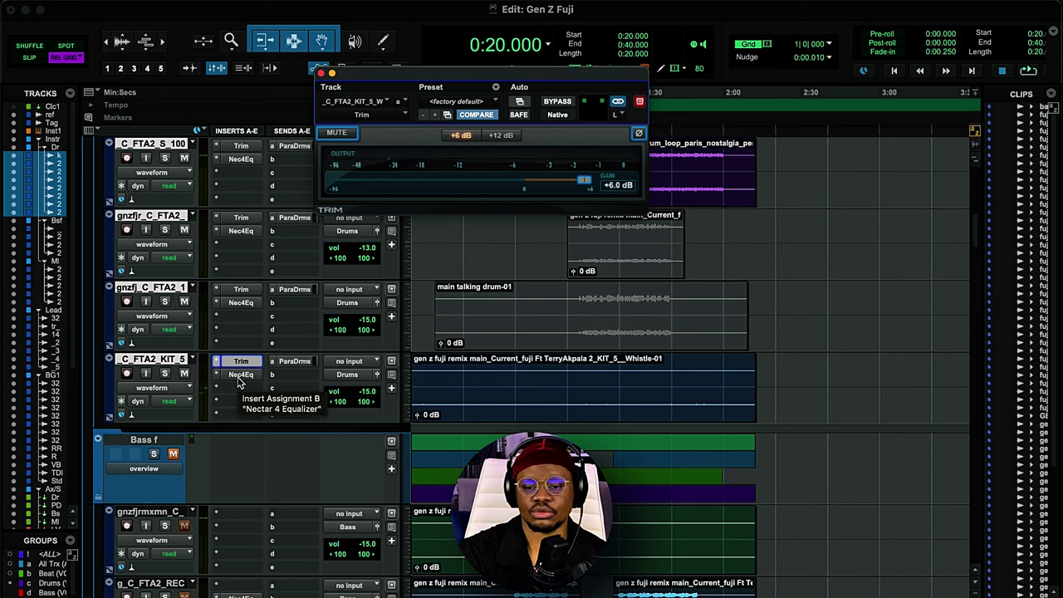
left_click(240, 375)
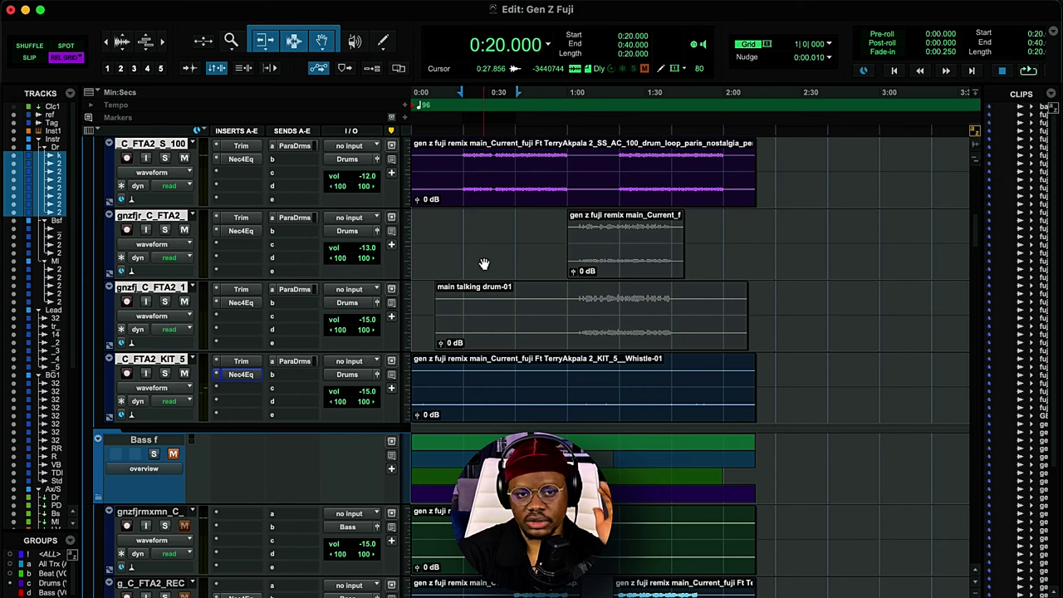
Unmute the Bass folder, play it from 0:20, and check the equalizer insert on the REC1 bass track.
scroll(234, 315, "down", 3)
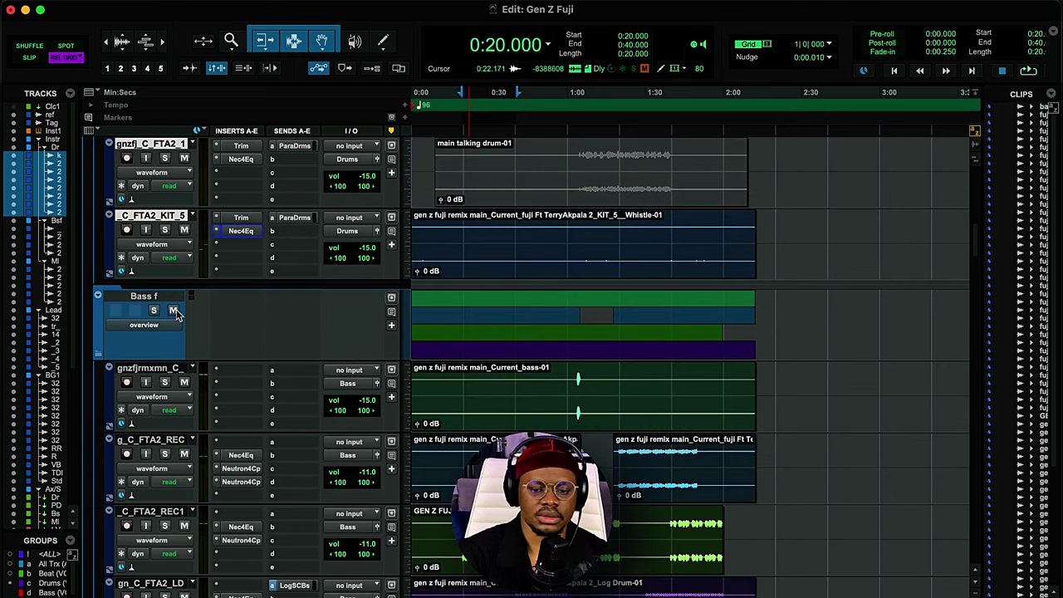
key("space")
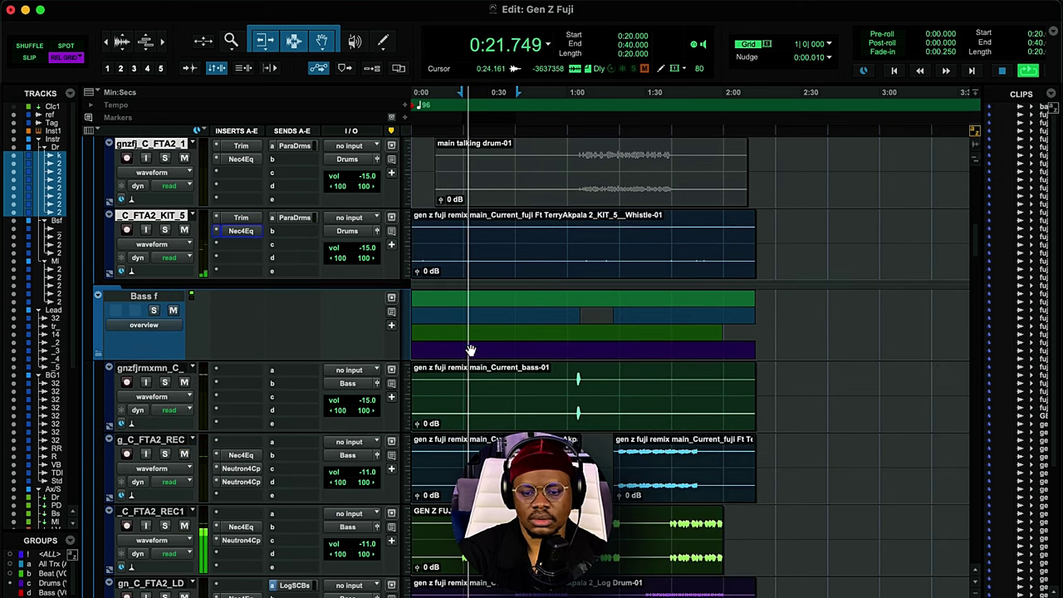
left_click(240, 529)
left_click(241, 527)
key("space")
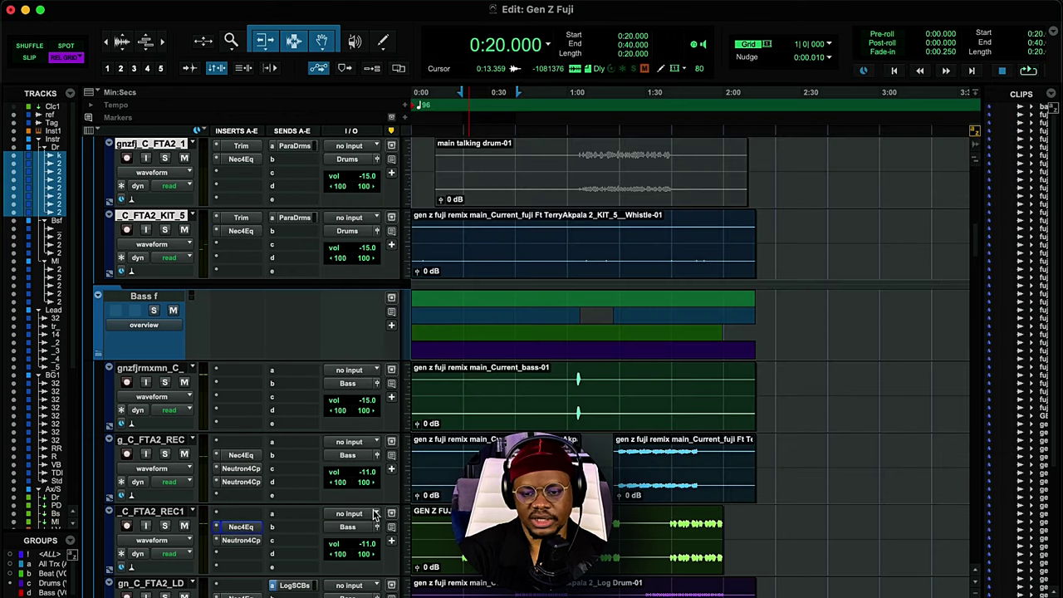
Examine the Nectar 4 Equalizer on the REC1 bass track during playback, including its Flat Highpass band.
scroll(247, 547, "down", 5)
left_click(240, 379)
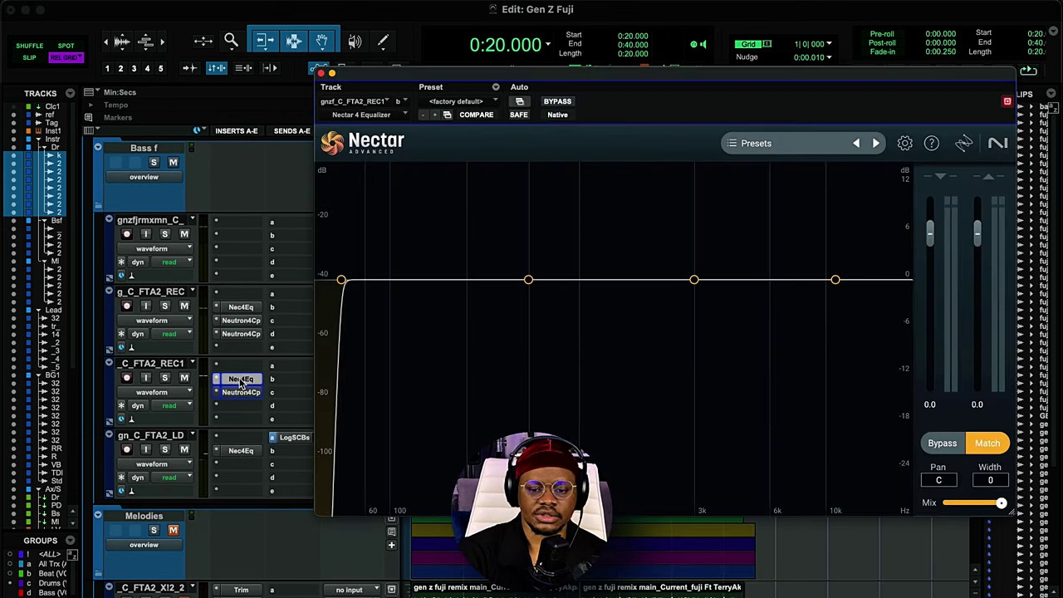
key("space")
key("space")
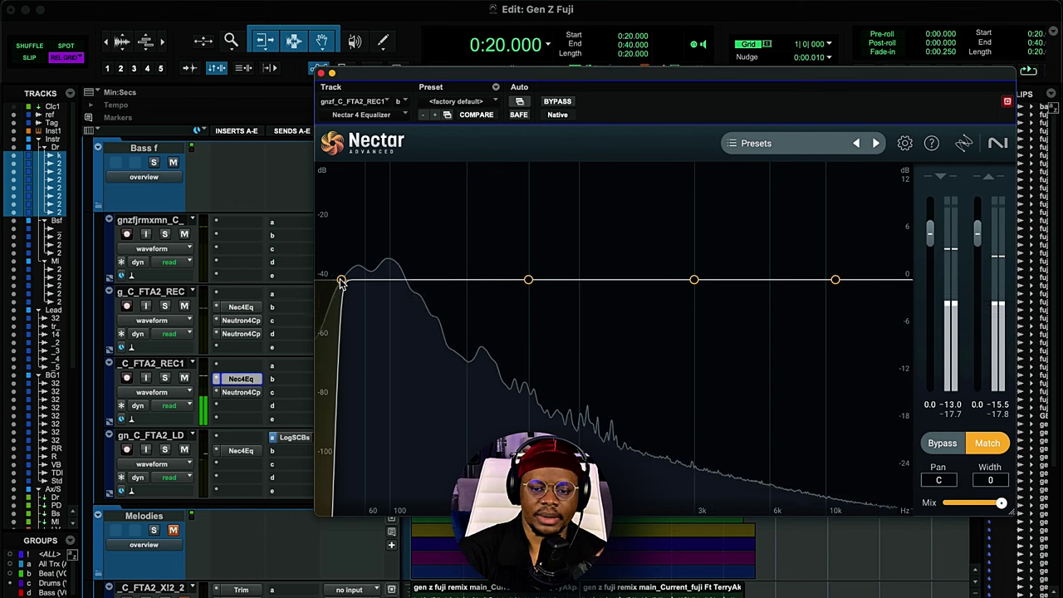
left_click(341, 279)
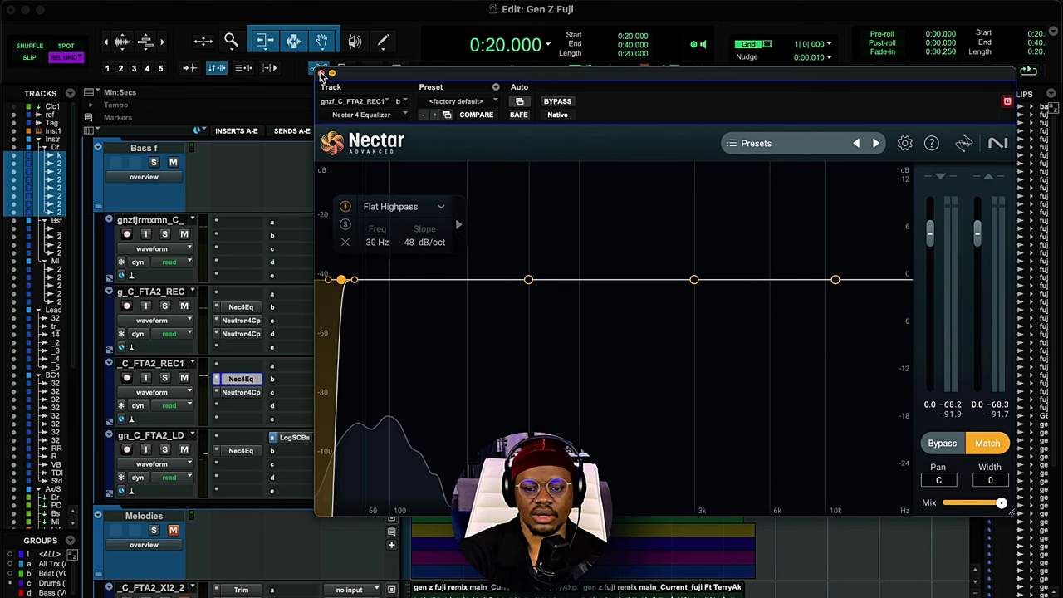
Play the REC1 bass track and inspect its Neutron 4 Compressor keyed from the kick sidechain bus, repositioning the plugin window.
left_click(241, 391)
key("space")
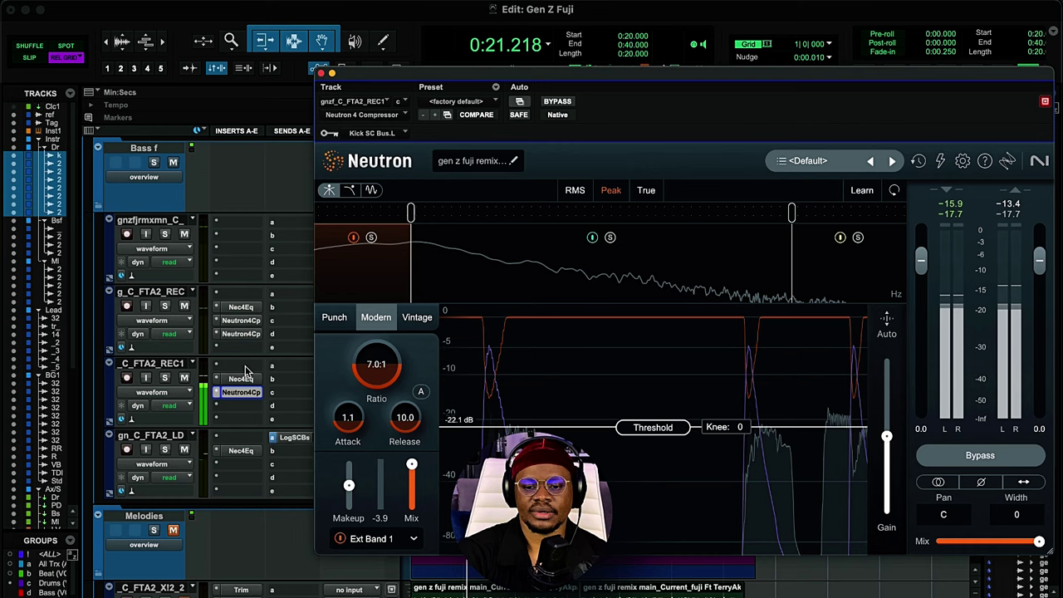
key("space")
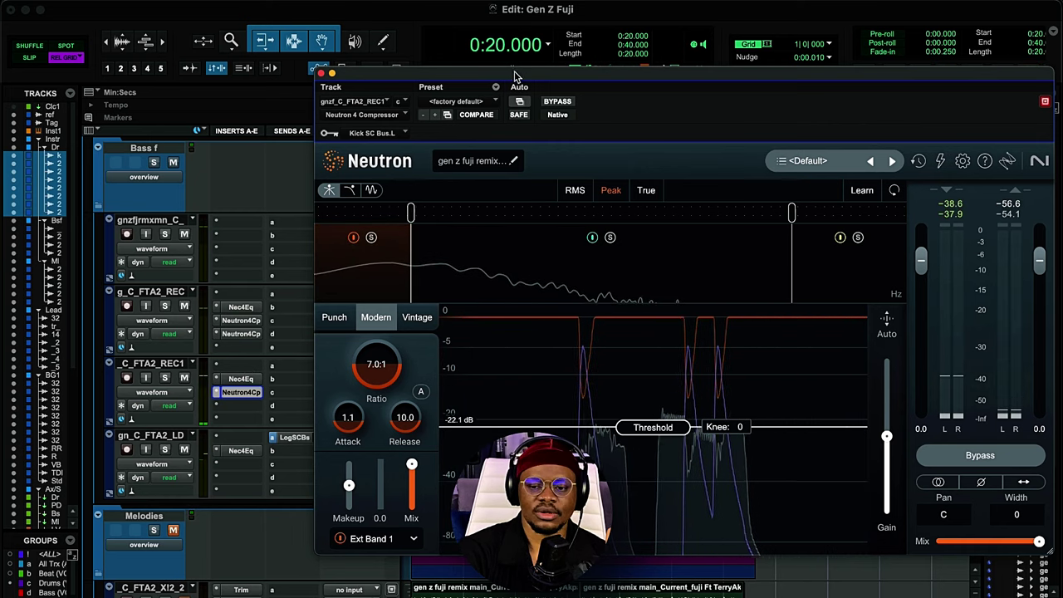
left_click_drag(572, 77, 492, 64)
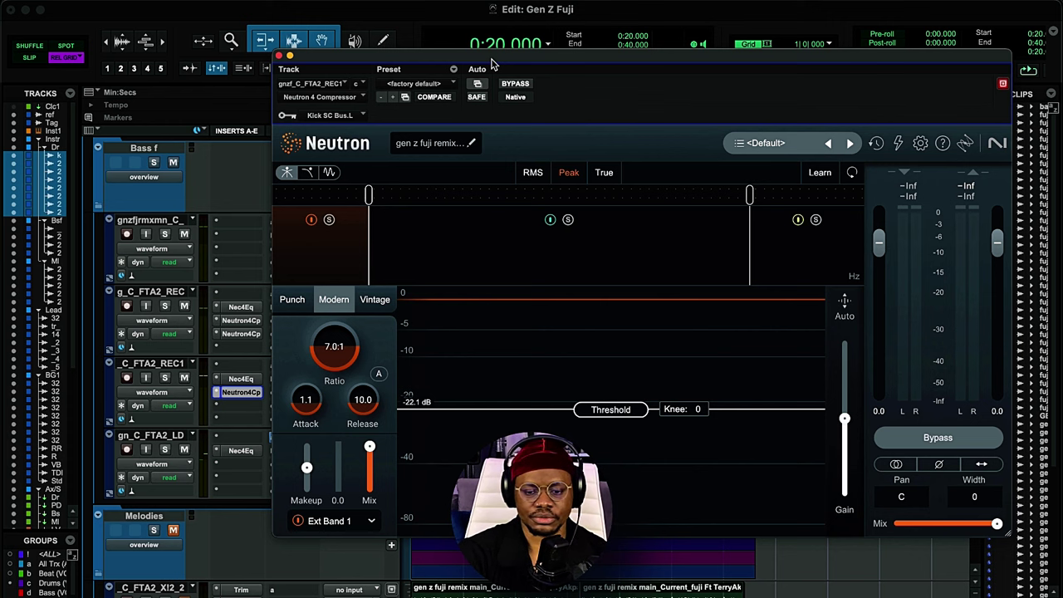
left_click_drag(492, 63, 479, 65)
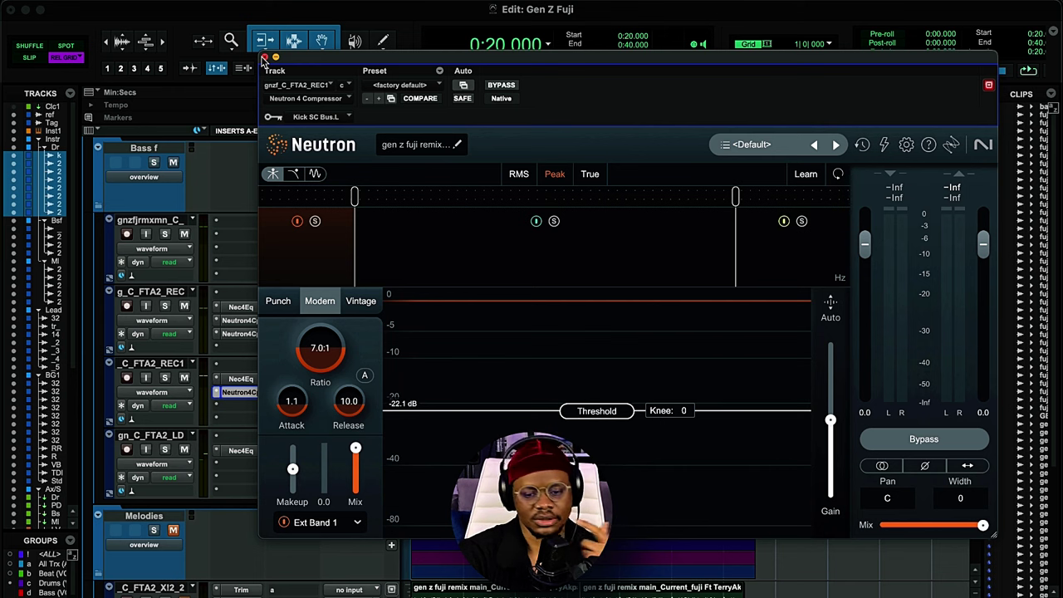
Reopen the REC1 bass compressor and watch its gain reduction against the threshold during playback, and close it.
left_click(264, 58)
left_click(241, 391)
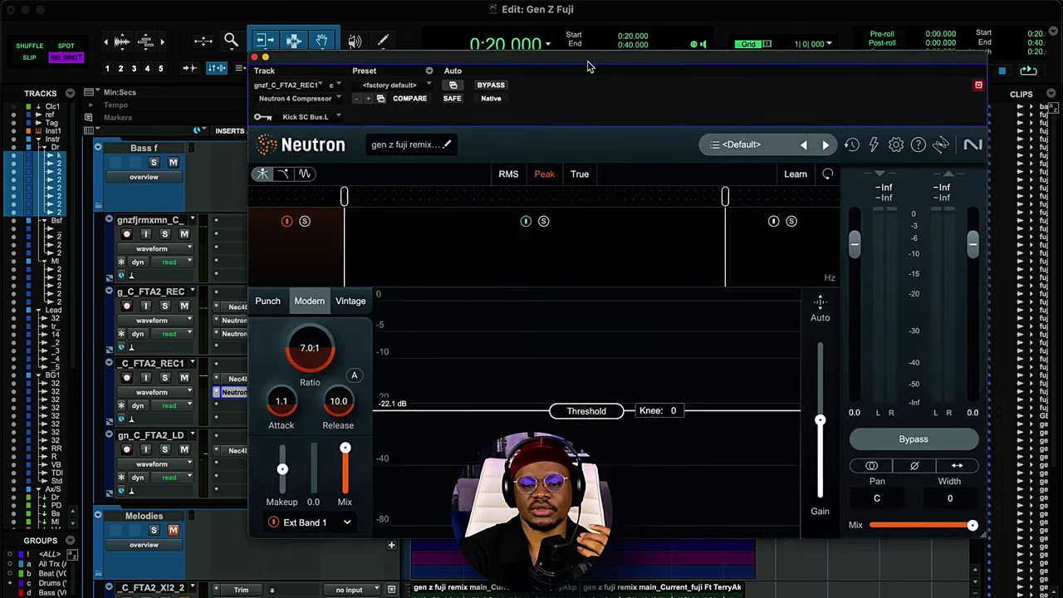
left_click_drag(590, 66, 555, 59)
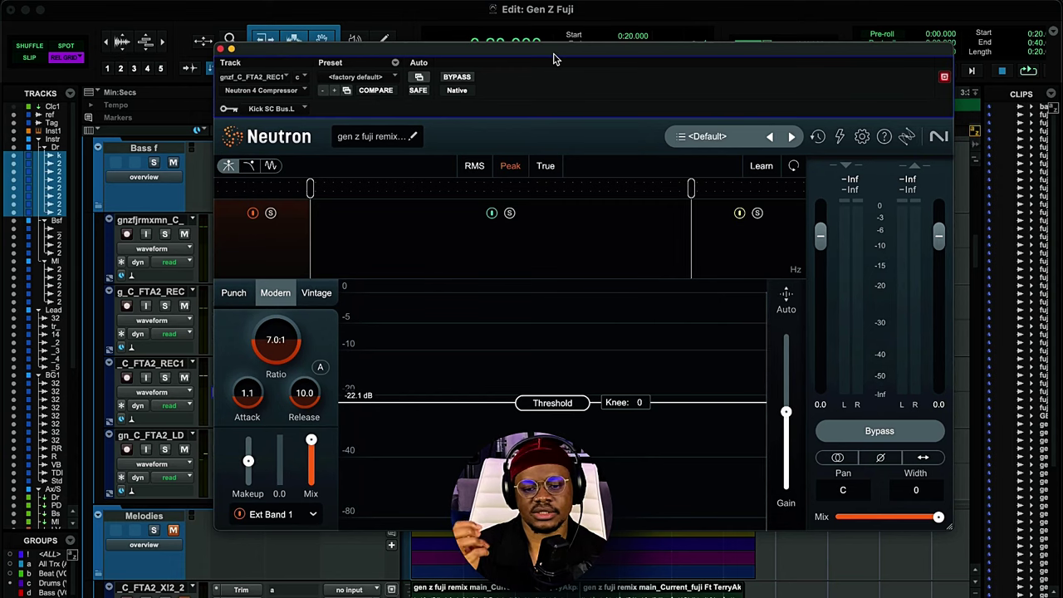
key("space")
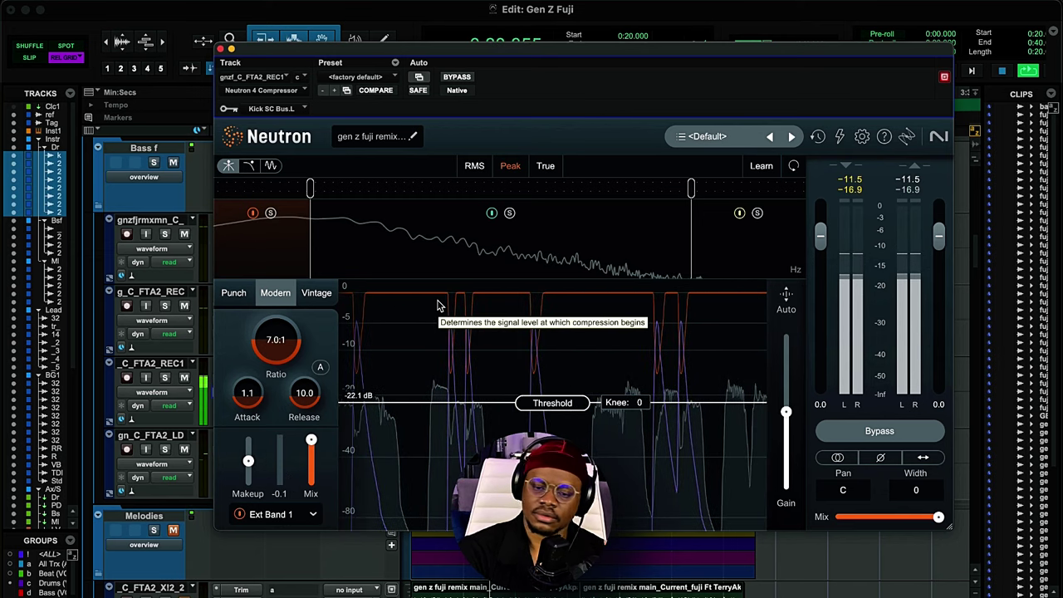
left_click(220, 49)
Play the bass section from 0:40 and set the timeline selection from 0:40 to 1:00.
left_click(514, 110)
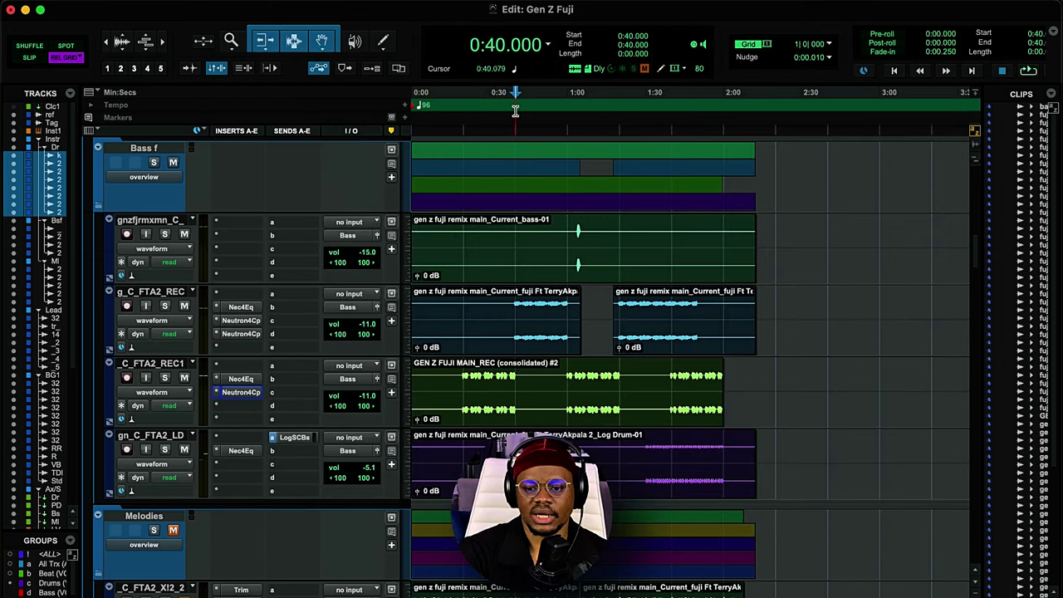
key("space")
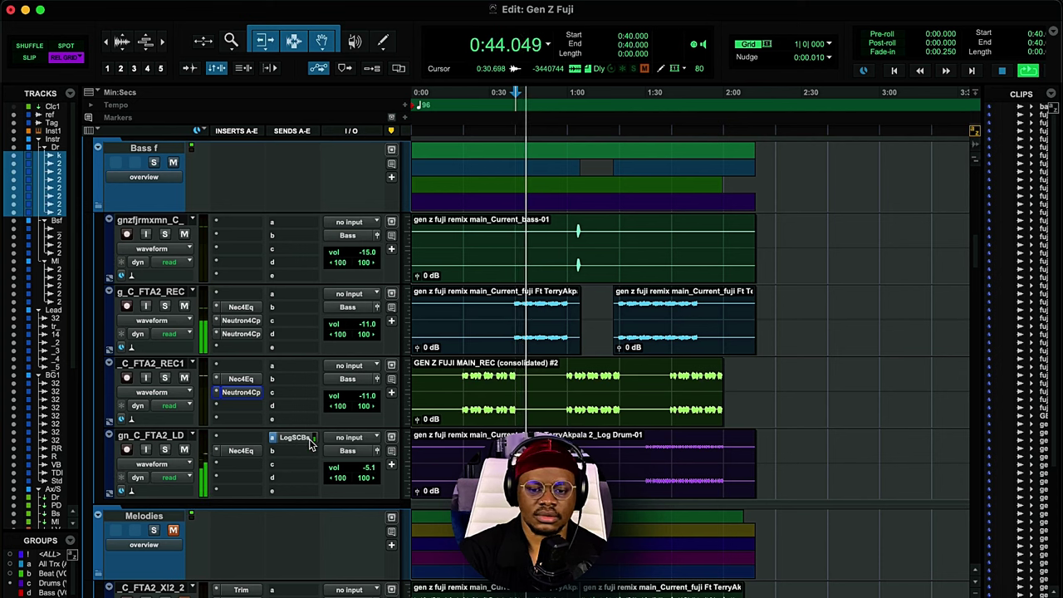
key("space")
left_click(567, 125, "shift")
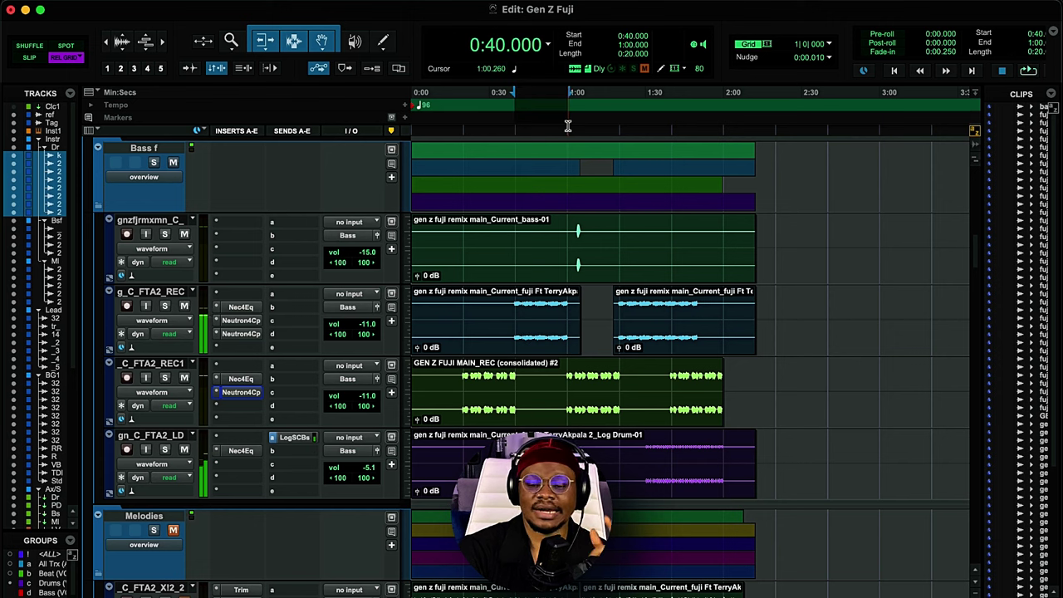
Open both Neutron 4 Compressors on the bass track above REC1, keyed from the log drum and kick buses, and arrange their windows.
left_click(241, 332)
left_click_drag(378, 45, 442, 214)
left_click(240, 320)
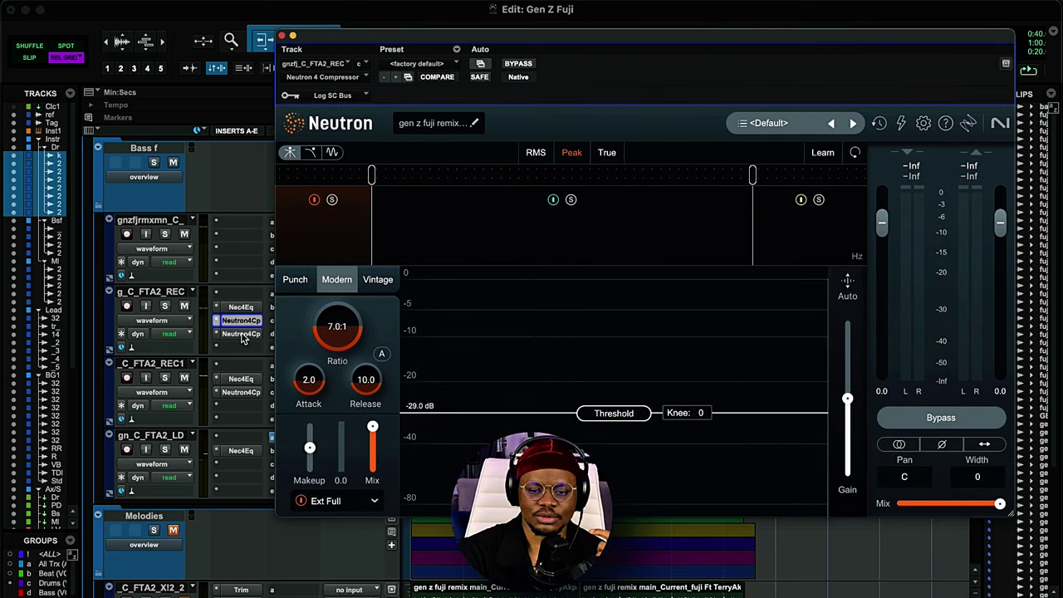
left_click(241, 333)
left_click_drag(558, 60, 579, 38)
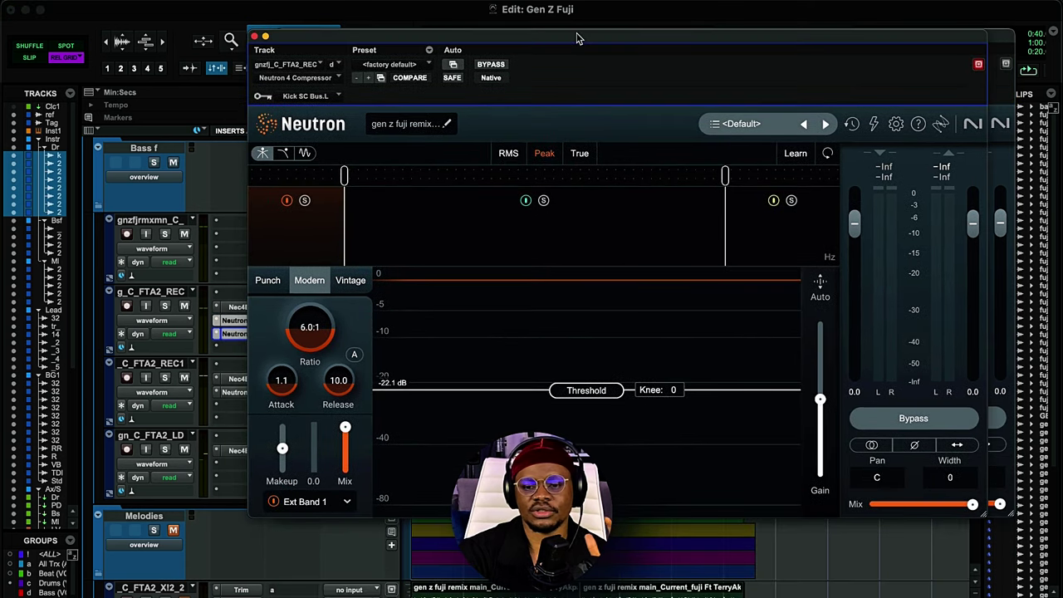
Play the selected range and compare the gain reduction of the log-drum-keyed and kick-keyed compressors, shifting their windows to see both.
key("space")
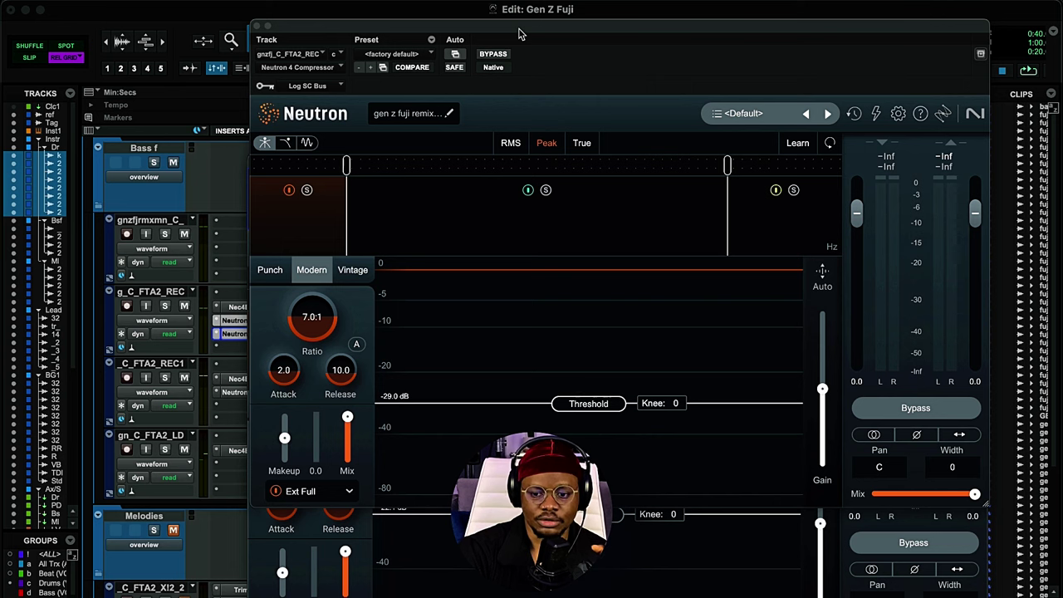
key("space")
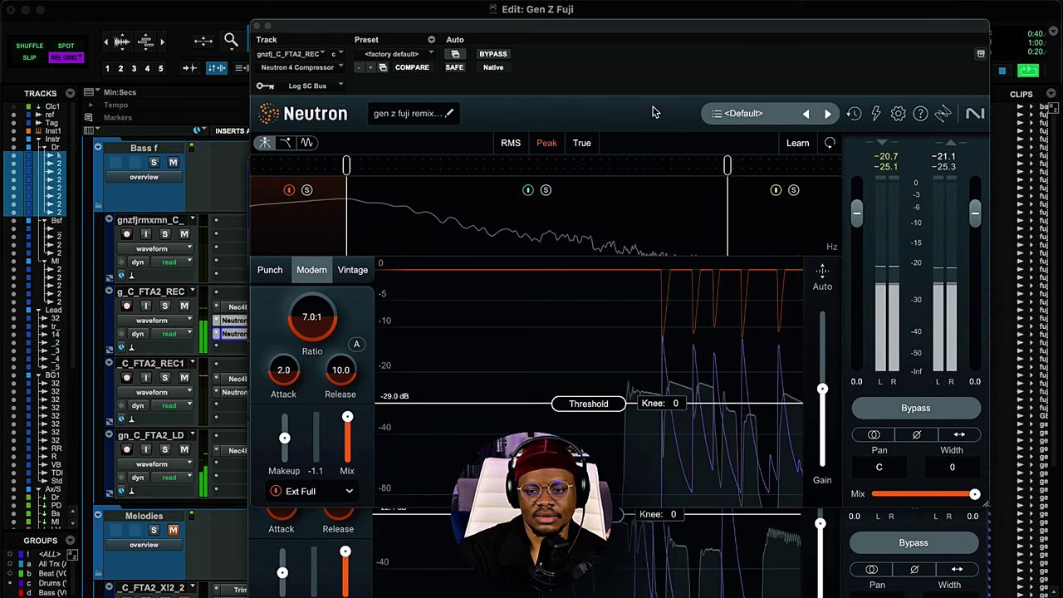
left_click_drag(626, 31, 541, 10)
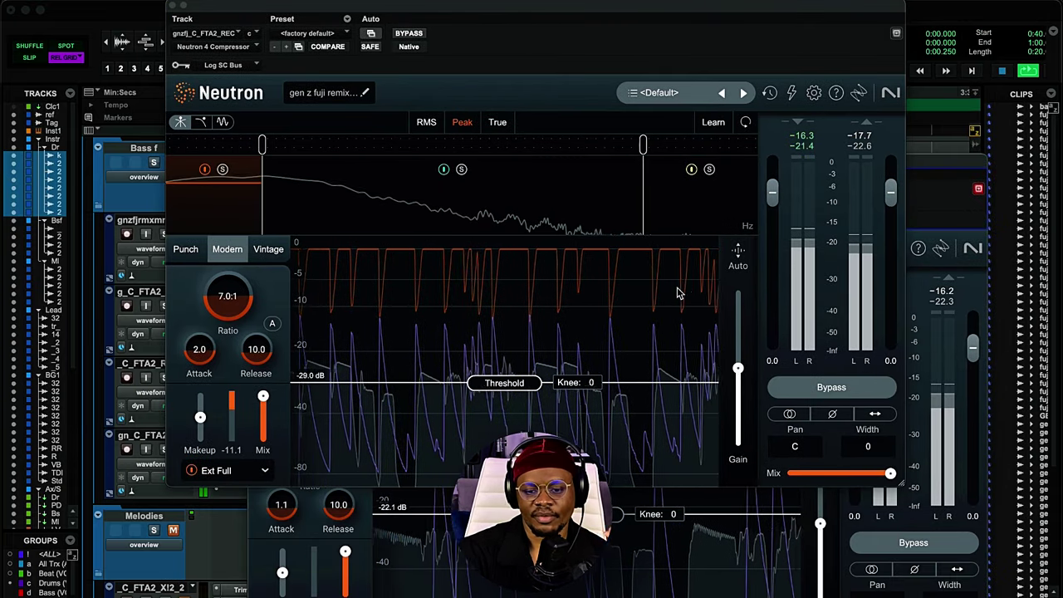
left_click_drag(539, 6, 674, 7)
left_click_drag(289, 164, 304, 81)
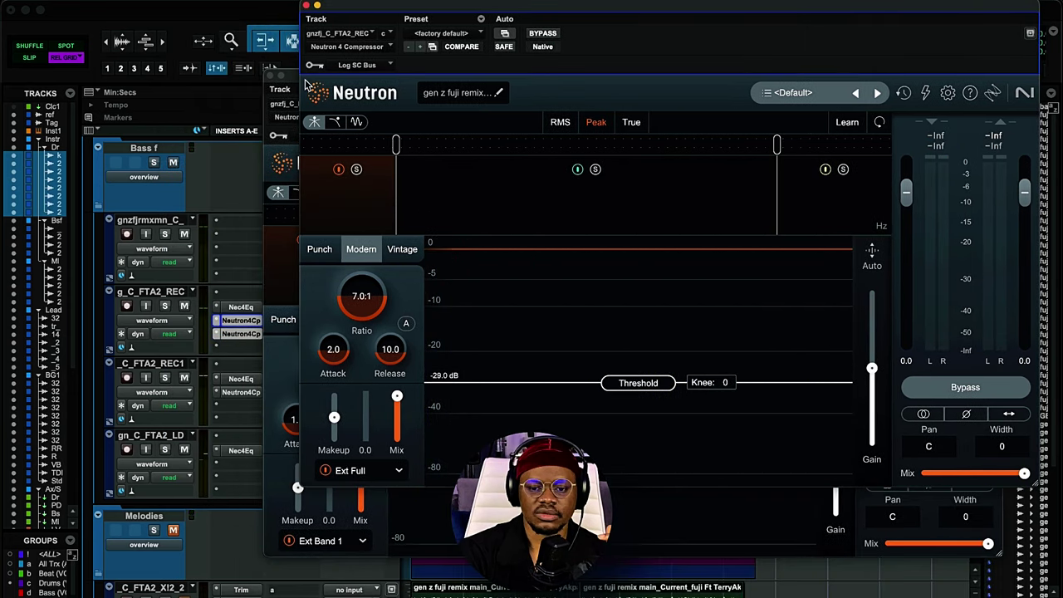
Inspect the kick-keyed compressor's settings, close both compressor windows, and listen to the bass section again.
left_click(289, 78)
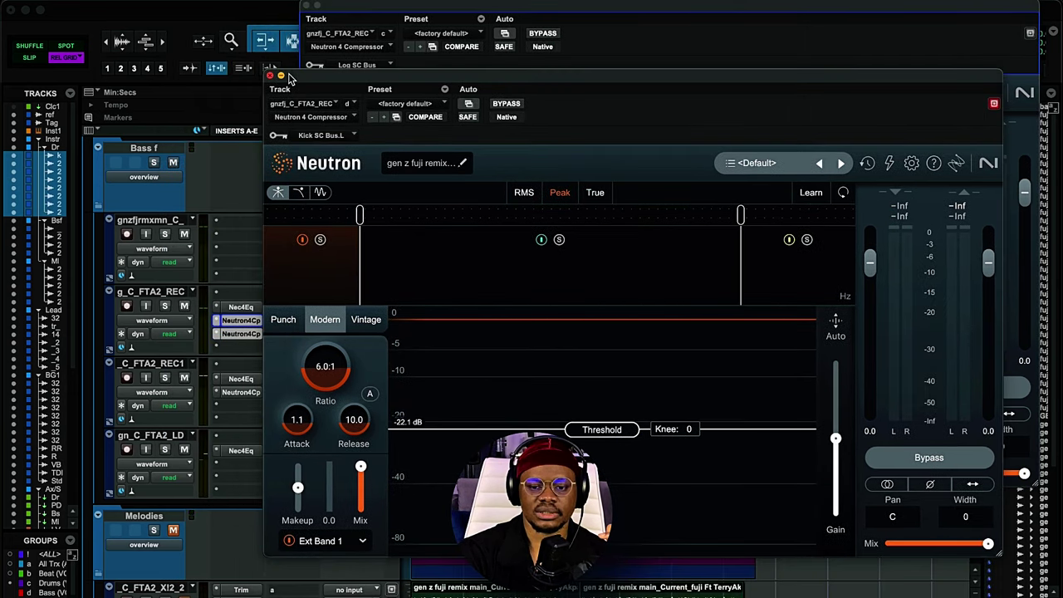
left_click(614, 29)
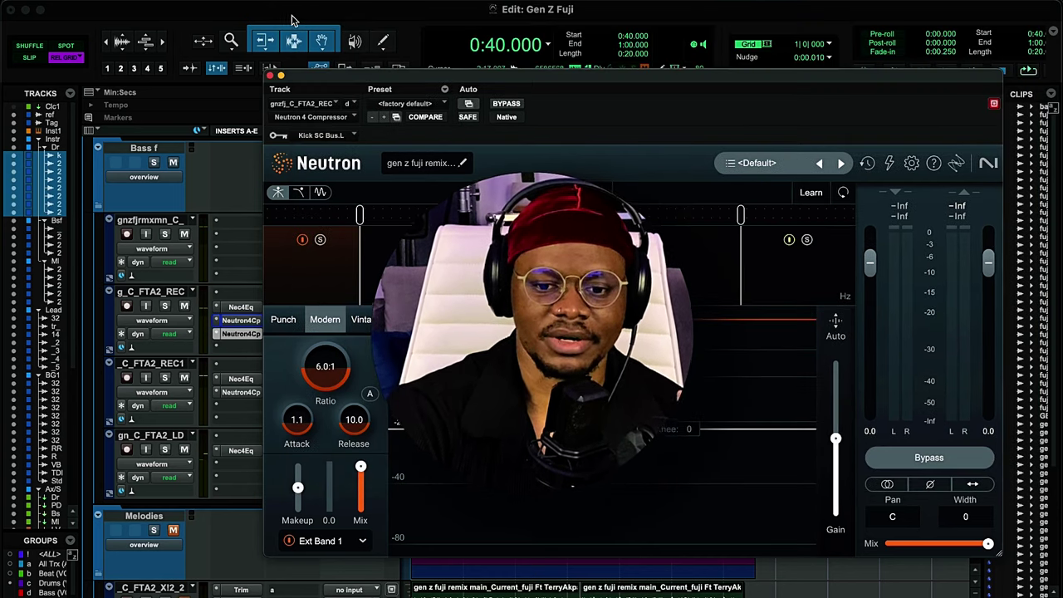
left_click(306, 6)
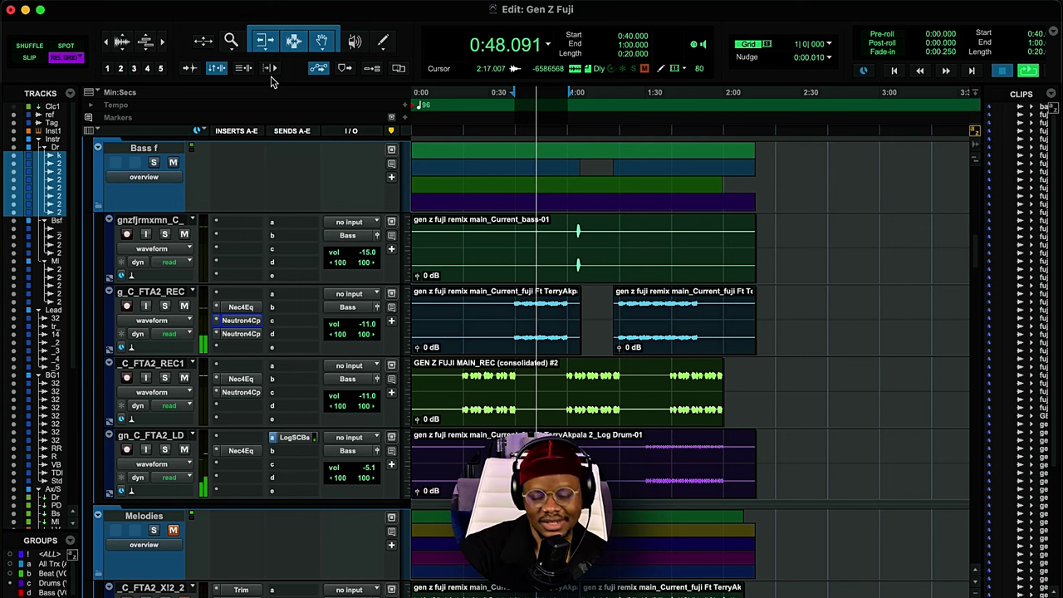
key("space")
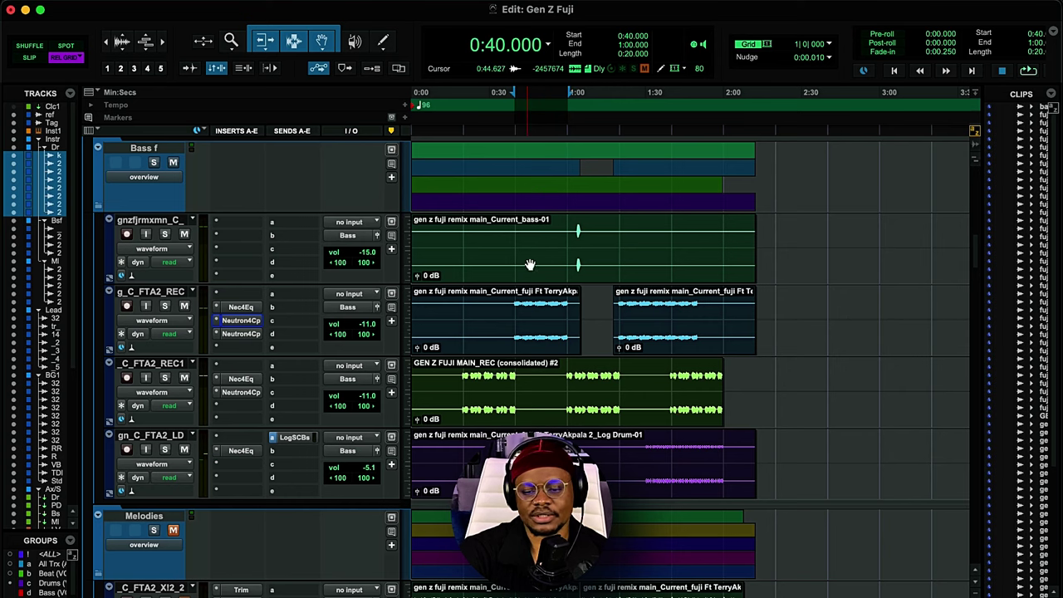
Unmute the Melodies folder and its first track, and play them from 0:40.
scroll(537, 315, "down", 10)
key("space")
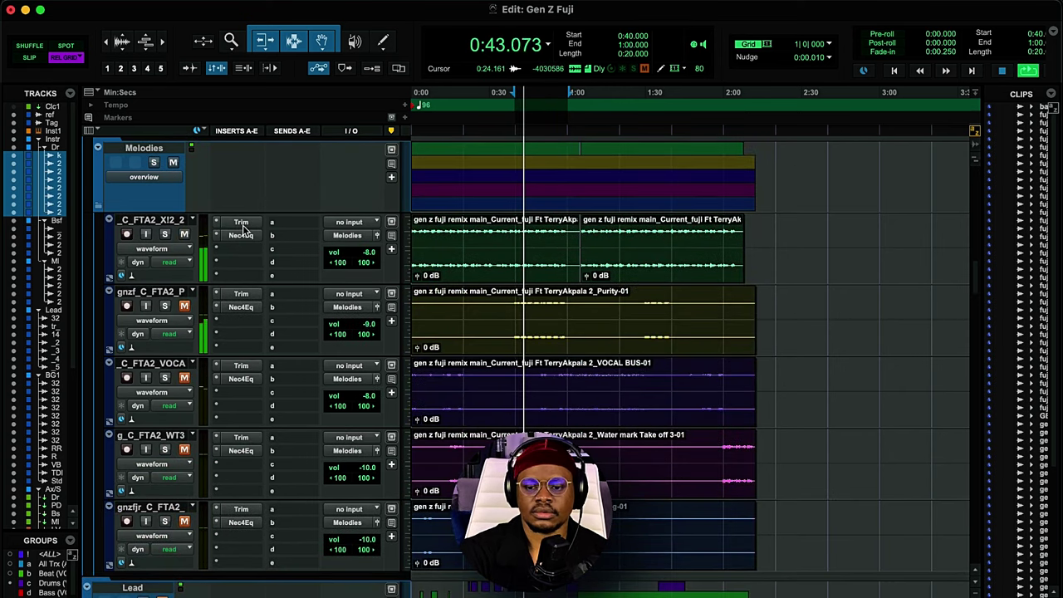
key("space")
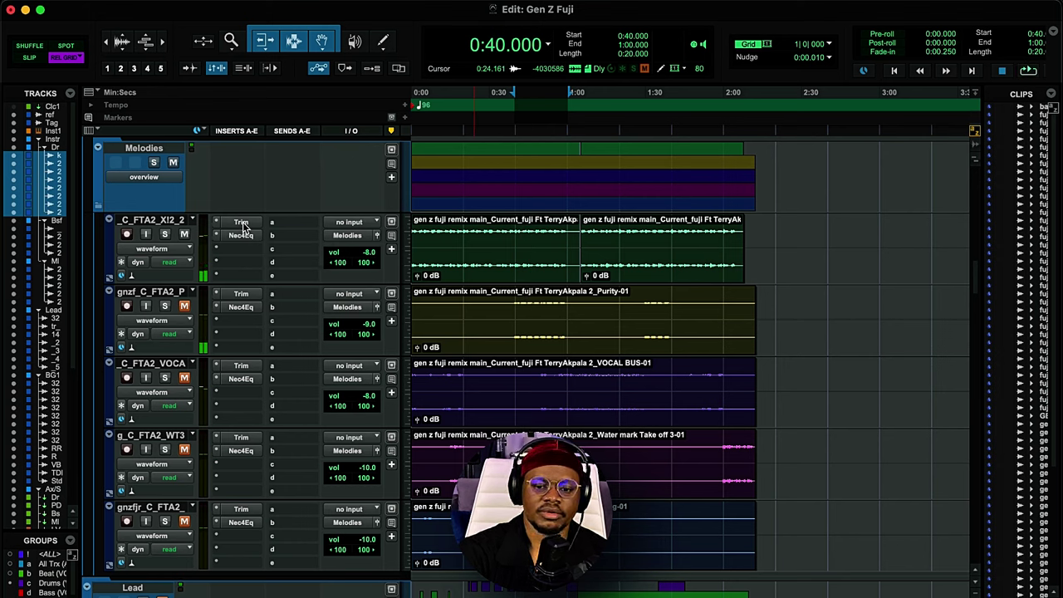
Review the Trim gain on the first Melodies track and open its Nectar 4 Equalizer.
left_click(241, 223)
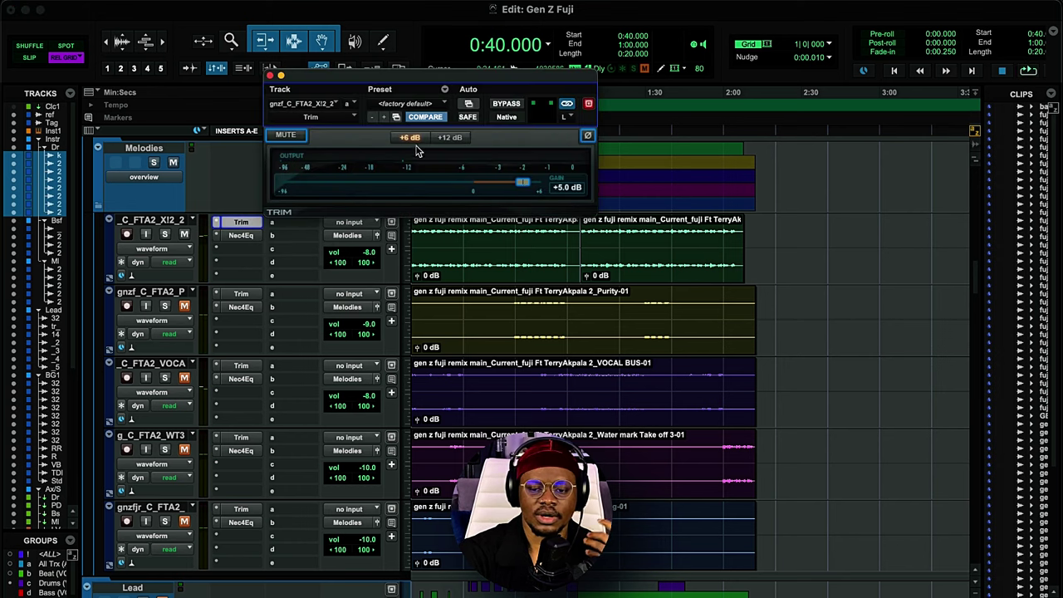
left_click_drag(442, 77, 510, 128)
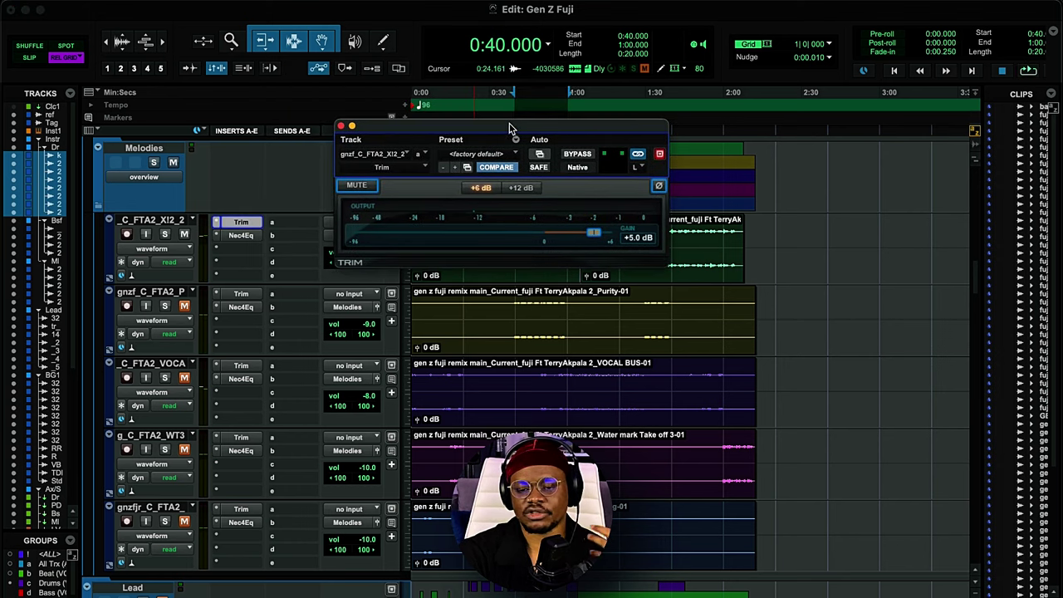
left_click(341, 126)
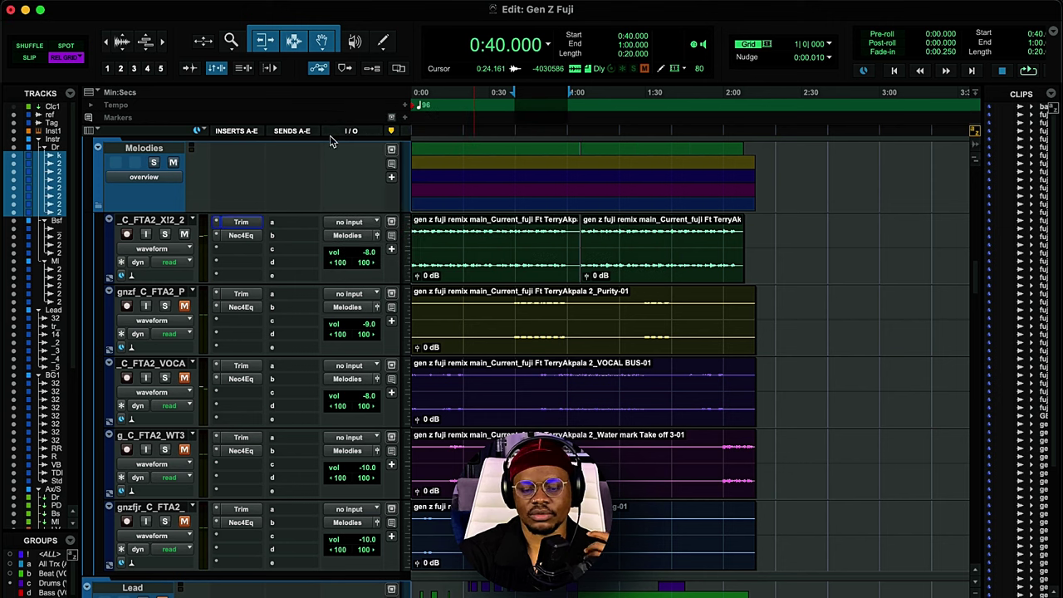
left_click(240, 236)
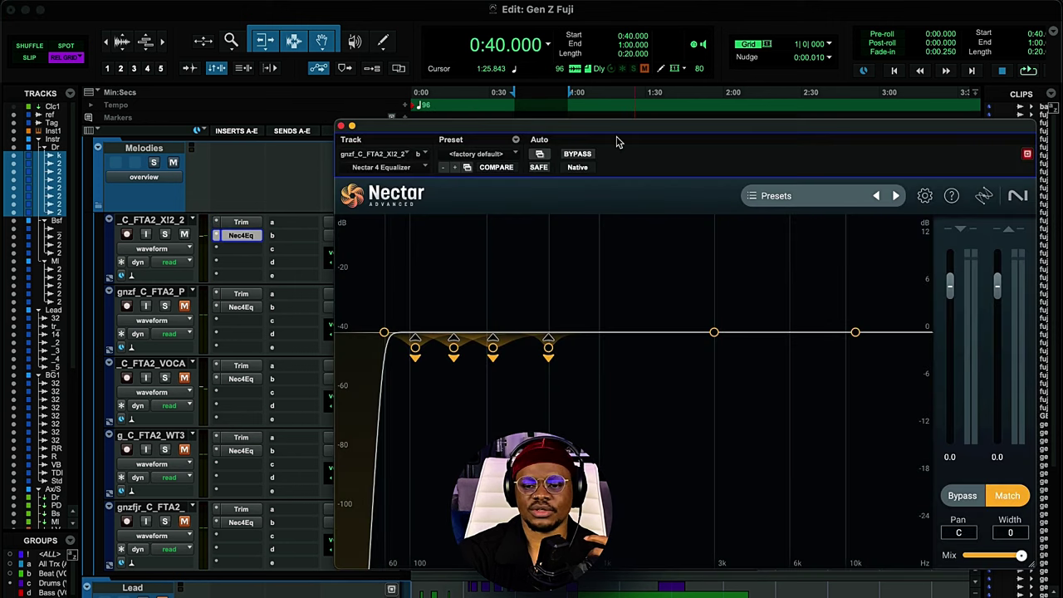
Solo the first Melodies track and watch its Nectar 4 Equalizer curve while playing from 0:40, keeping the track controls uncovered.
left_click_drag(617, 141, 576, 87)
key("space")
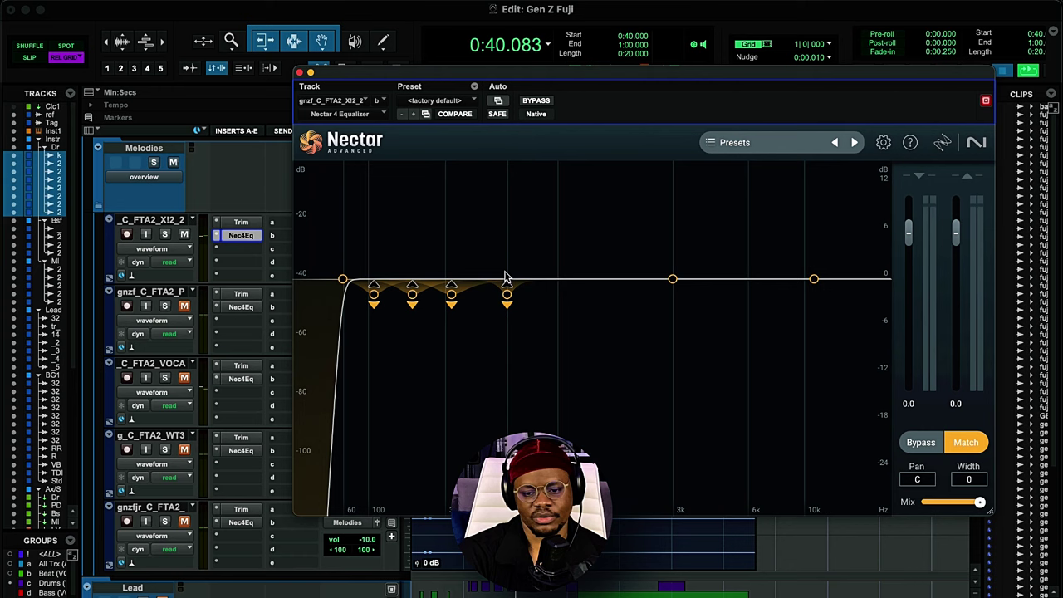
left_click_drag(553, 76, 622, 70)
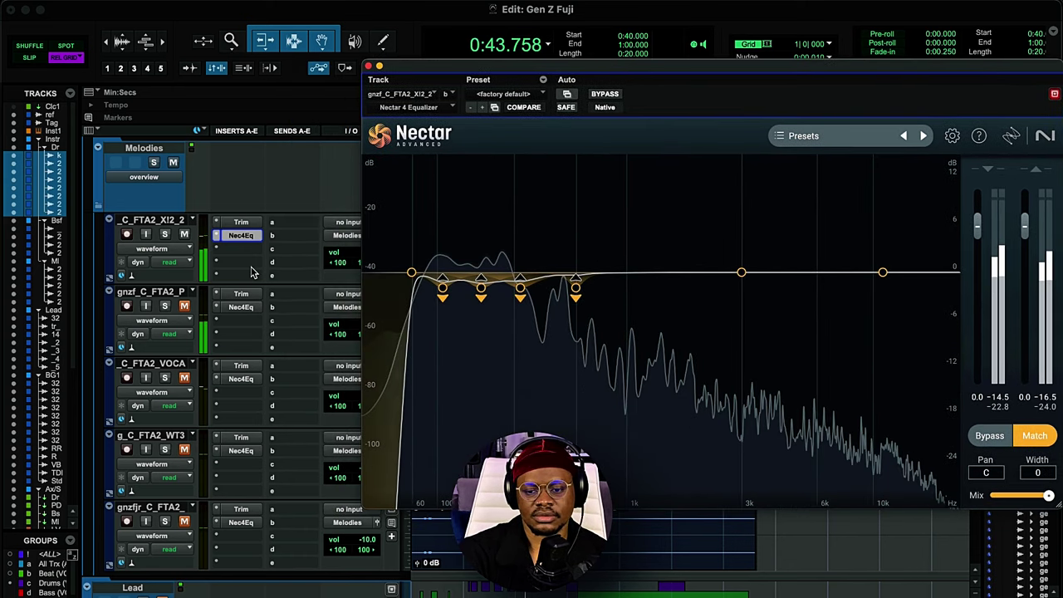
left_click(166, 236)
left_click(166, 235)
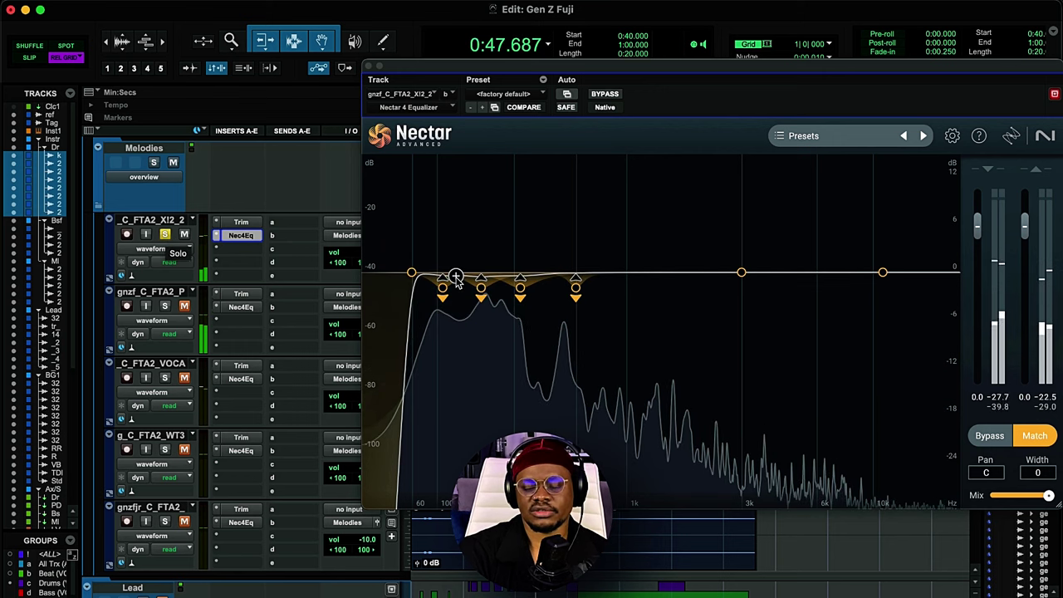
key("space")
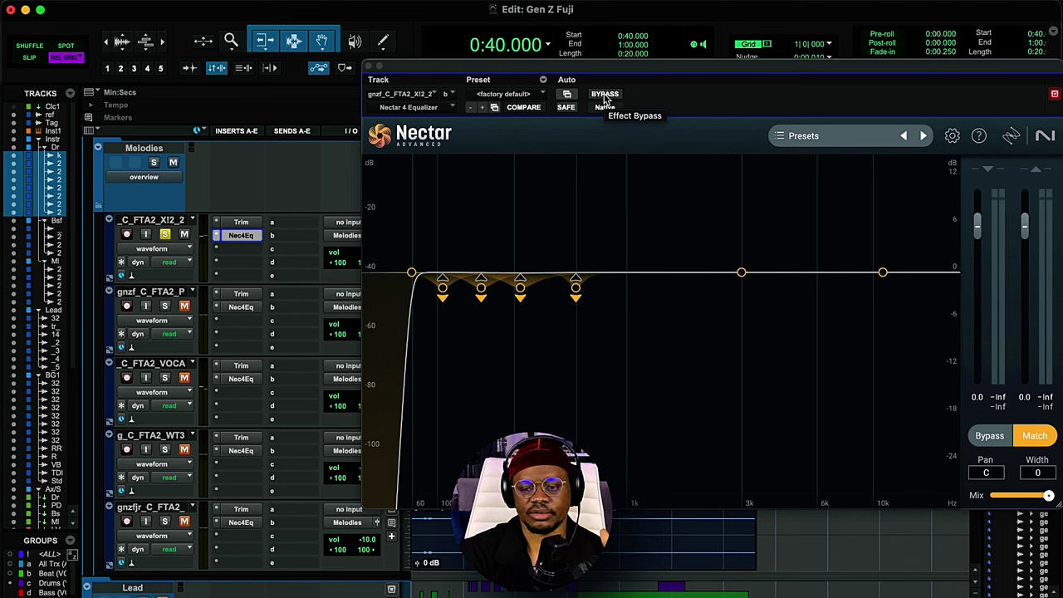
Compare the soloed first Melodies track from 0:40 with its Nectar 4 Equalizer bypassed and active.
left_click(605, 95)
key("space")
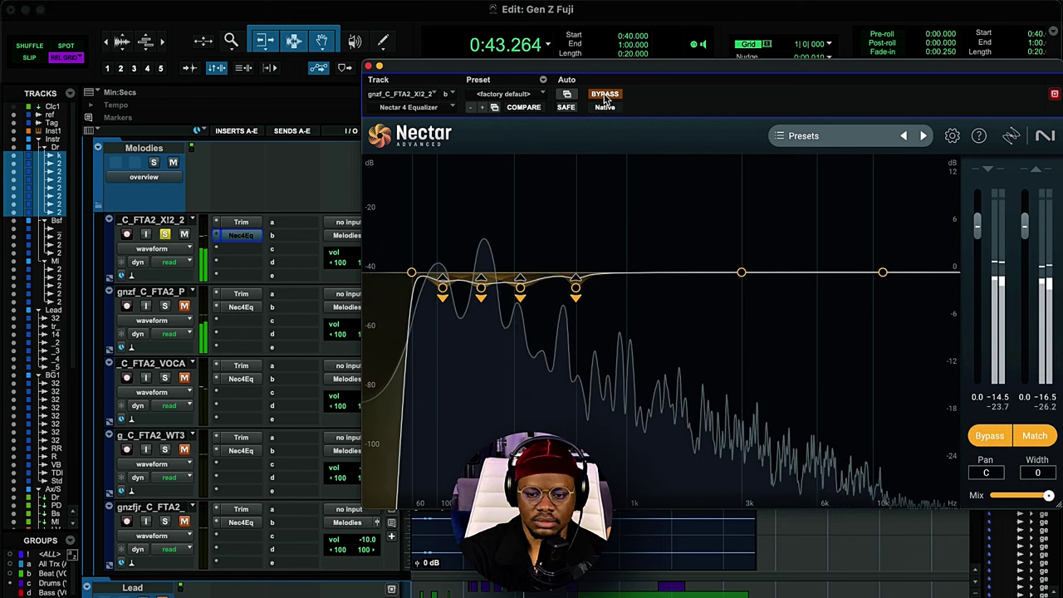
key("space")
left_click(605, 94)
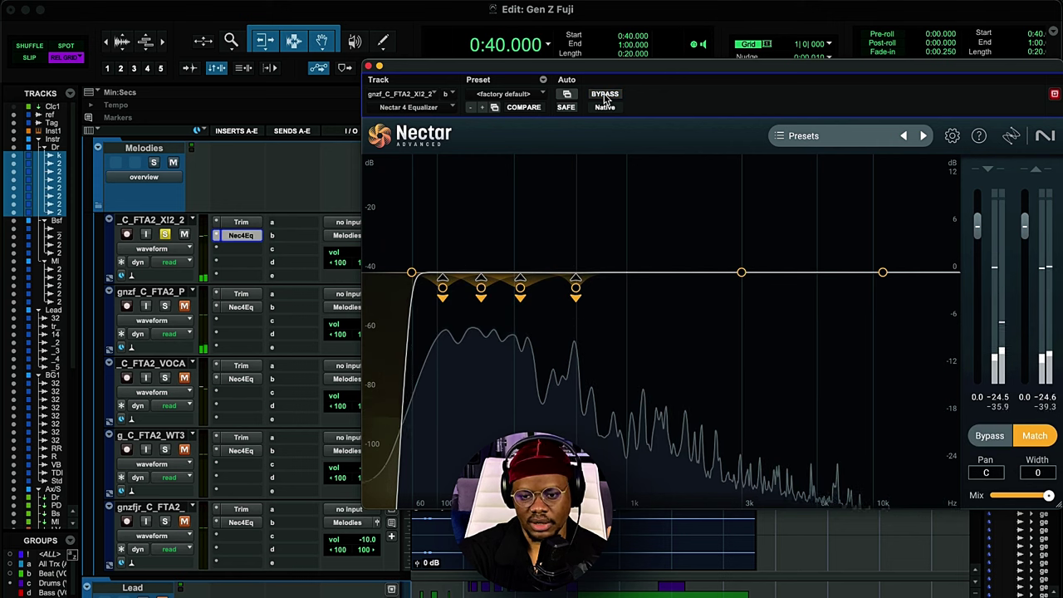
key("space")
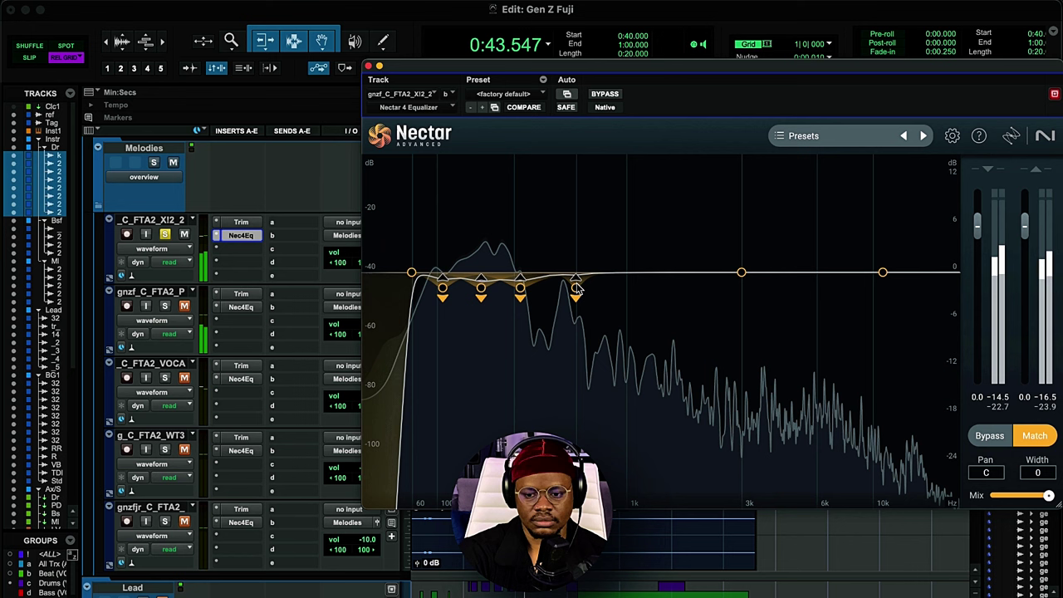
Shift the highest dynamic bell band in the first Melodies track's equalizer to 573 Hz and replay the soloed track to check it.
left_click_drag(576, 288, 573, 291)
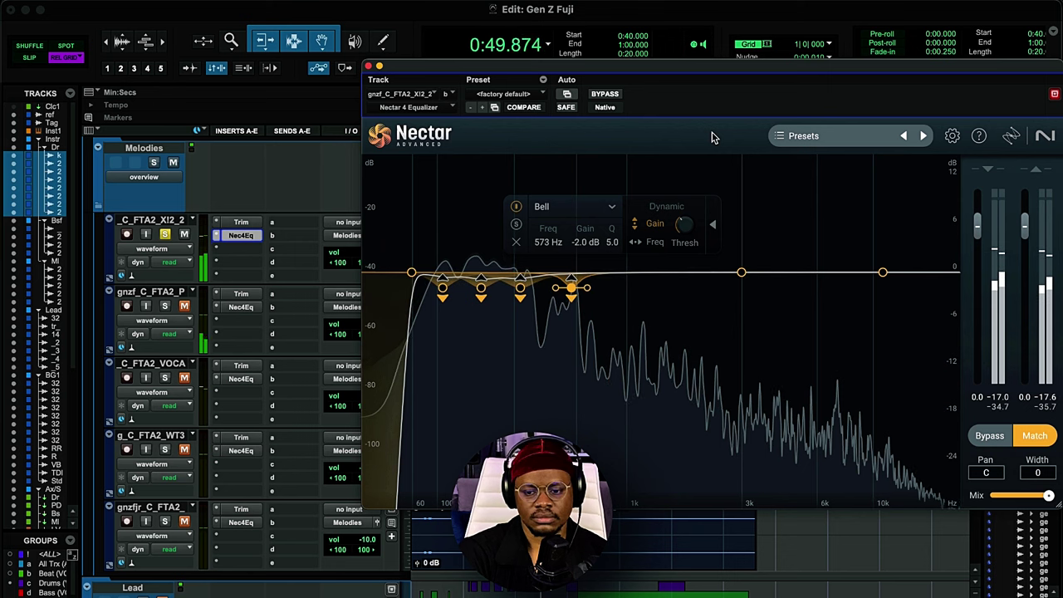
key("space")
left_click(690, 176)
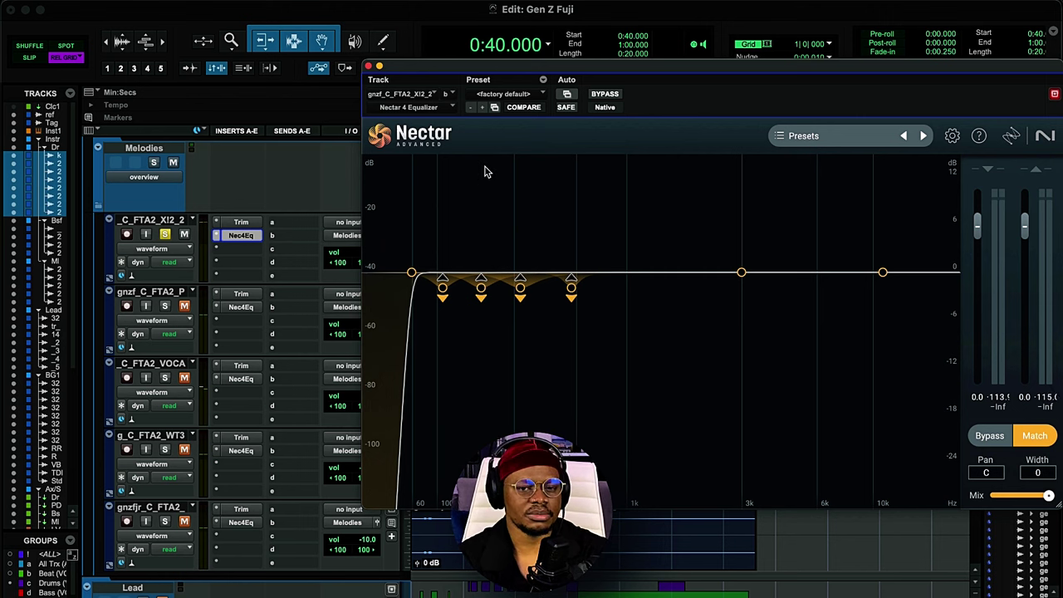
key("space")
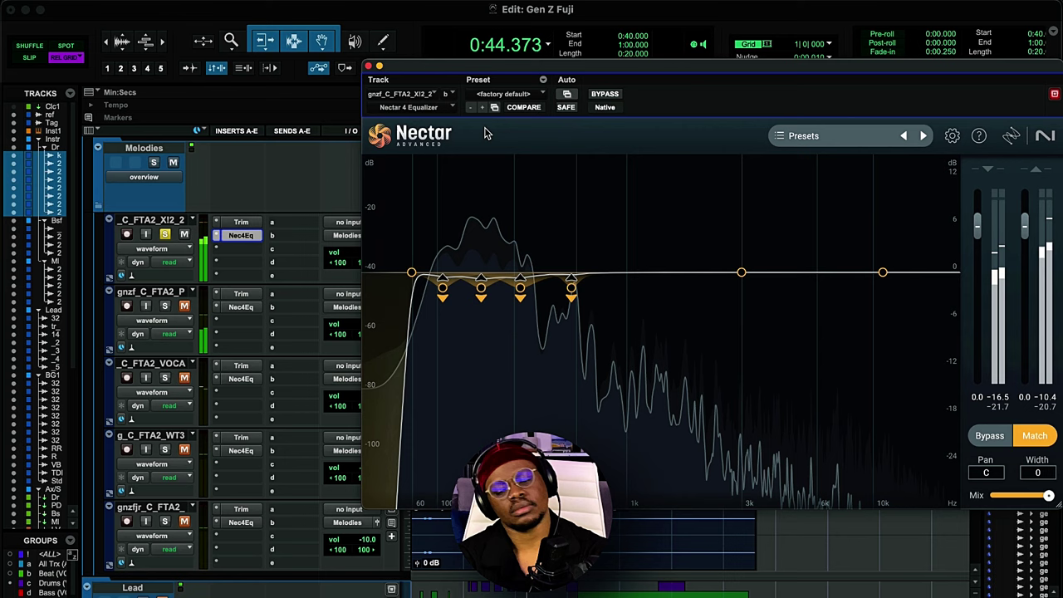
key("space")
left_click(368, 65)
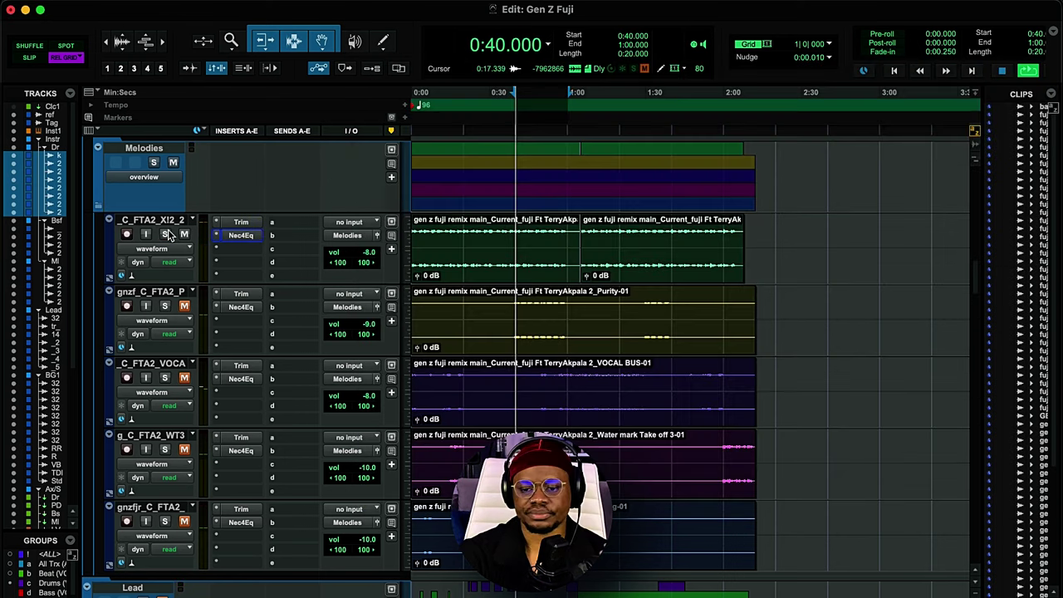
Take the first Melodies track out of solo and unmute the Purity track while playing from 0:40.
key("space")
left_click(168, 304)
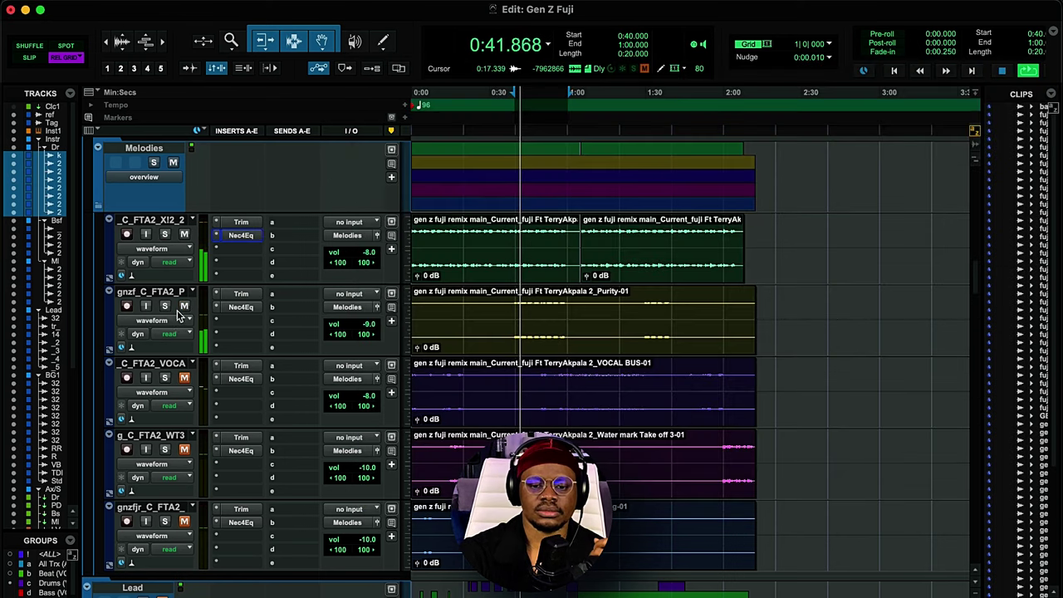
left_click(168, 304)
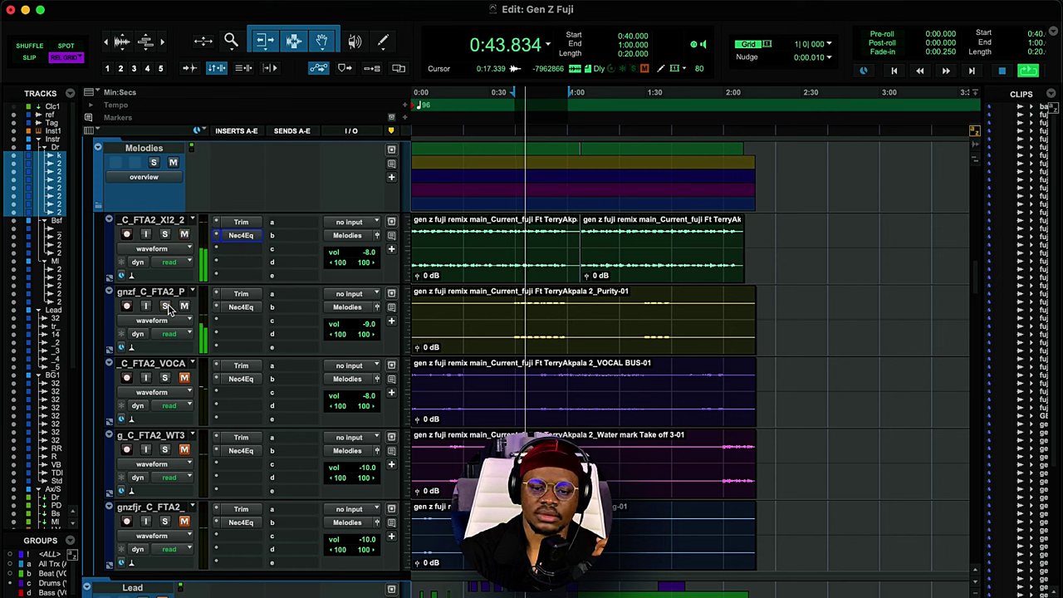
Review the Trim gain on the Purity track and close its window with playback running again.
left_click(240, 294)
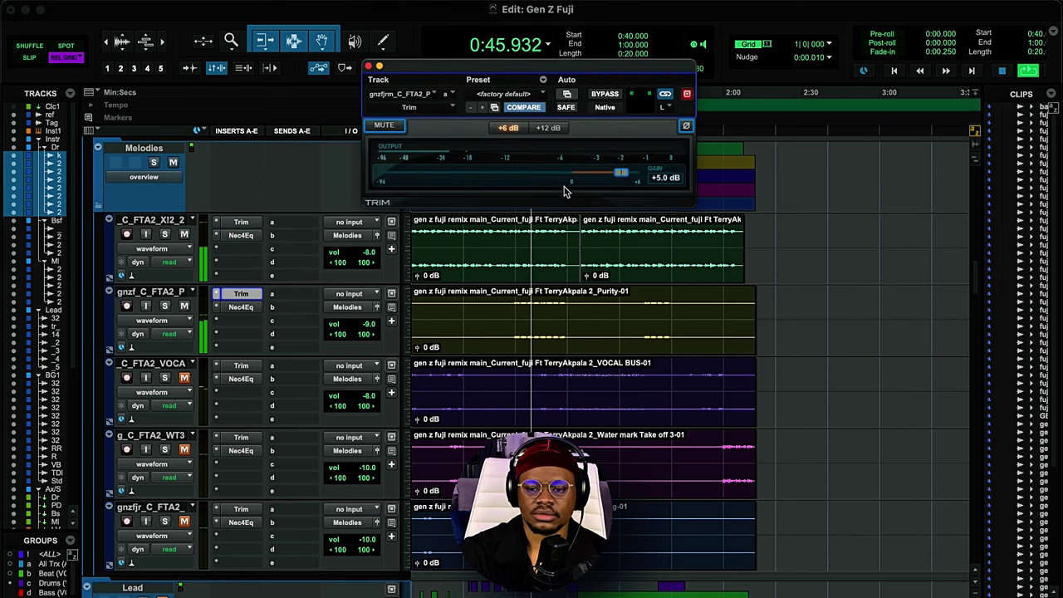
key("space")
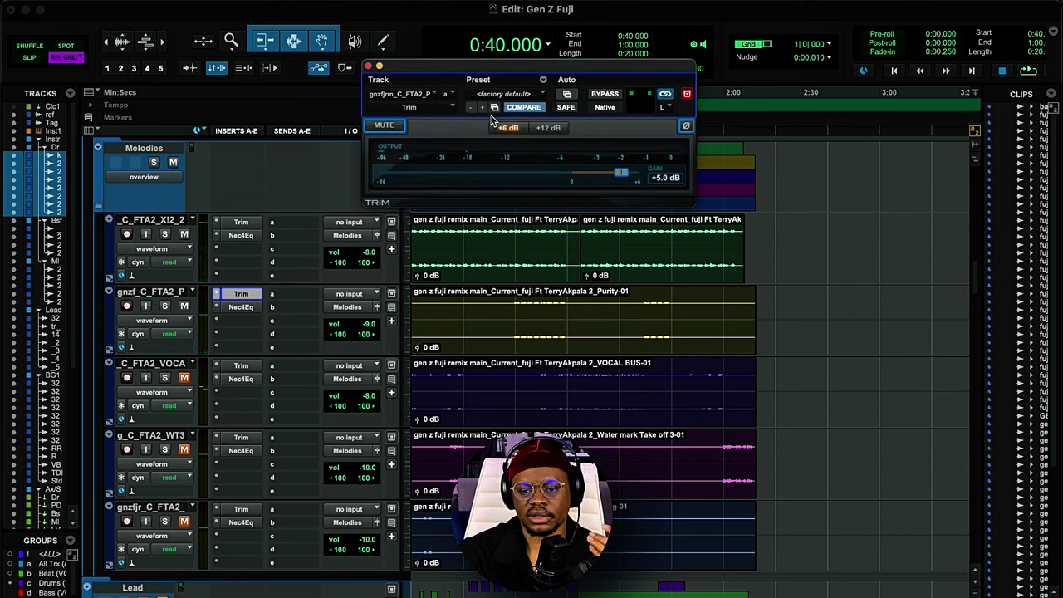
key("space")
left_click(369, 66)
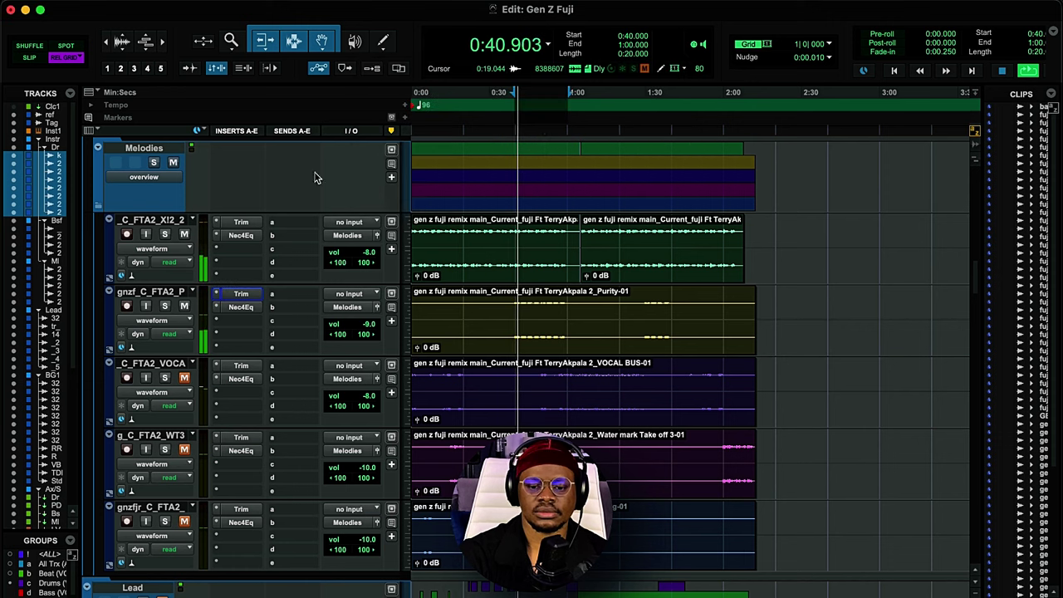
Inspect the Purity track's Nectar 4 Equalizer during playback, check its Flat Highpass band's settings, and close it.
left_click(241, 307)
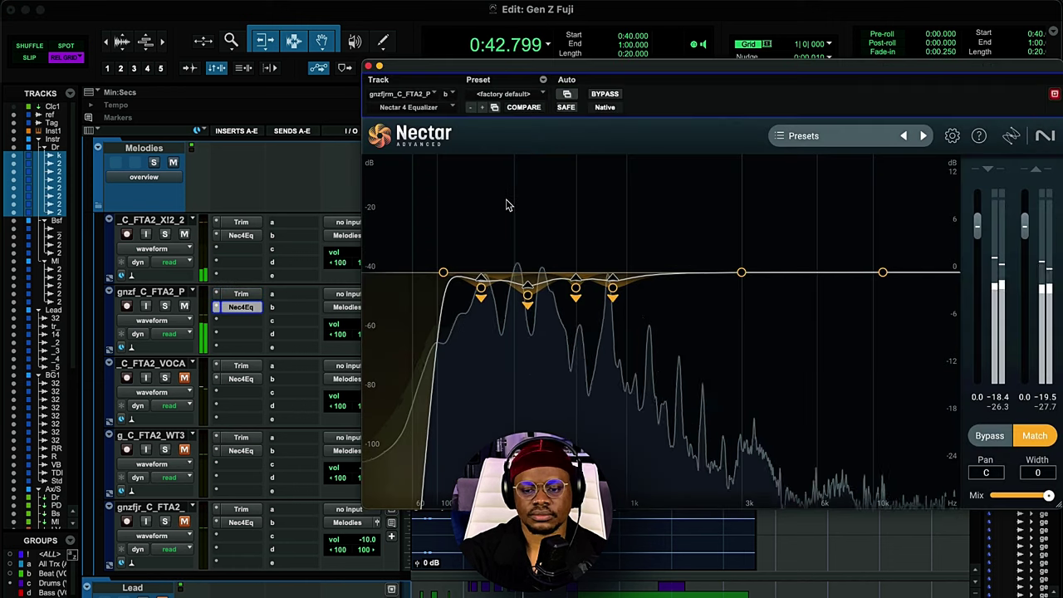
key("space")
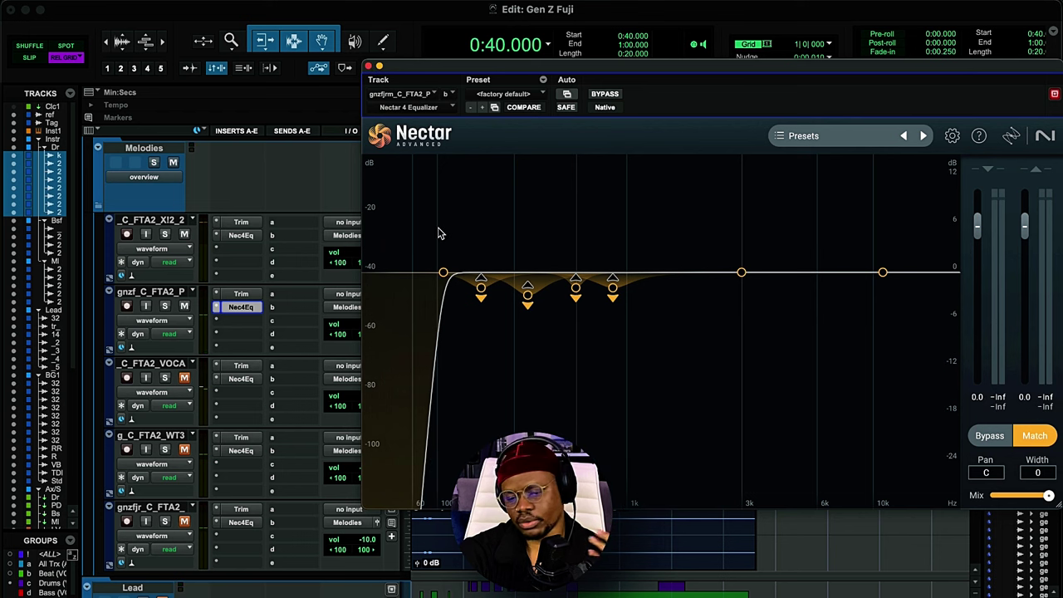
key("space")
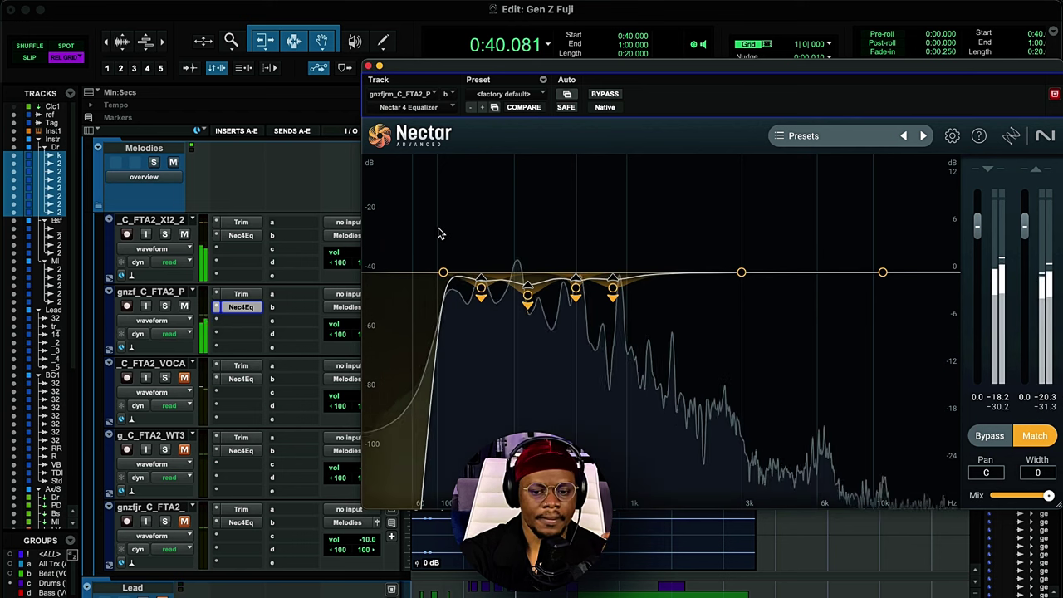
key("space")
left_click(444, 273)
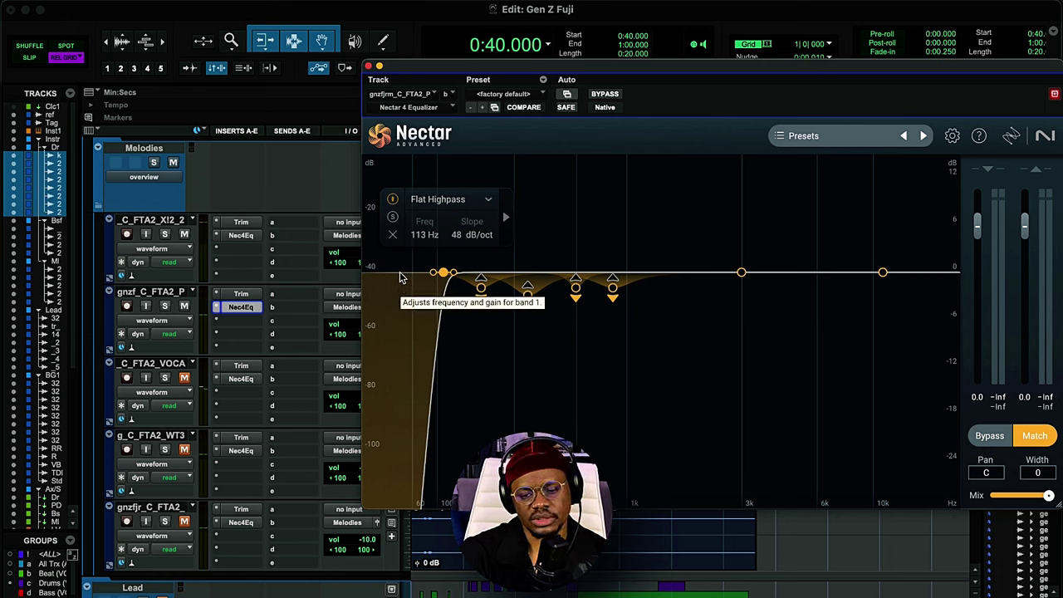
left_click(370, 67)
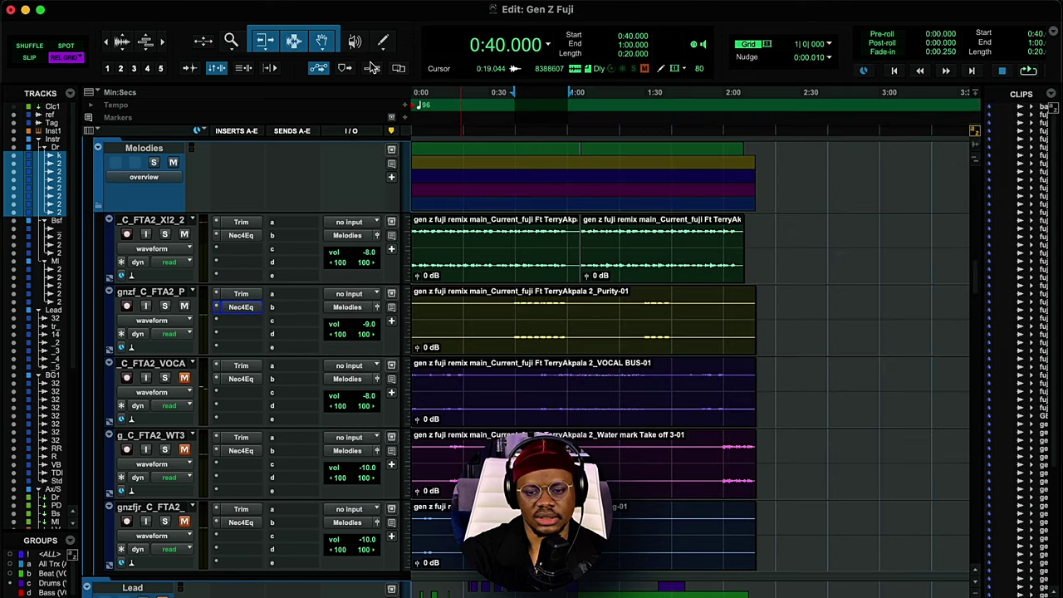
Unmute the VOCAL BUS track in the Melodies folder and play the group from 0:50.
key("space")
key("space")
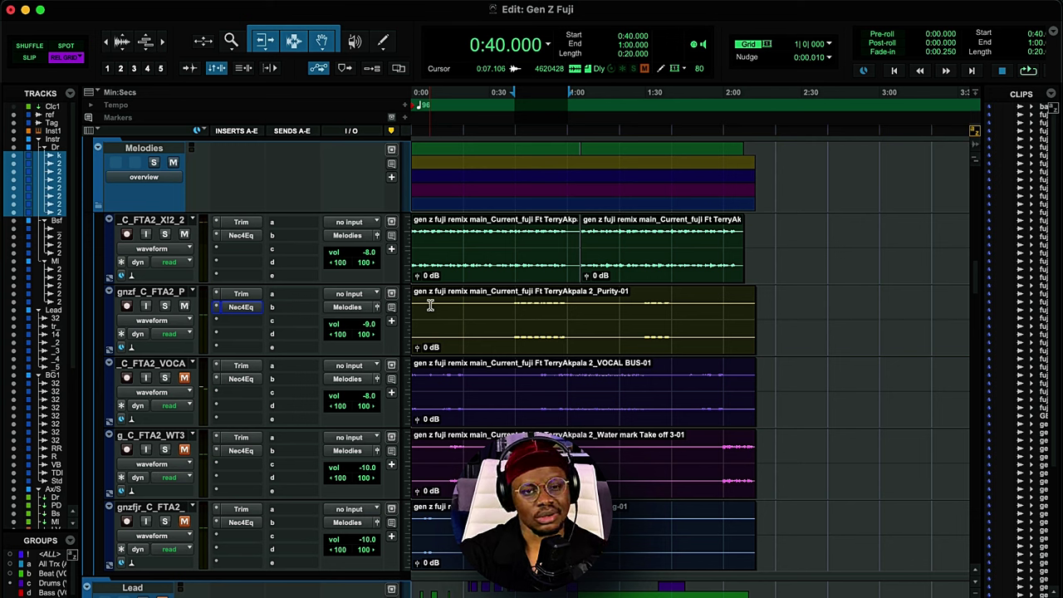
key("space")
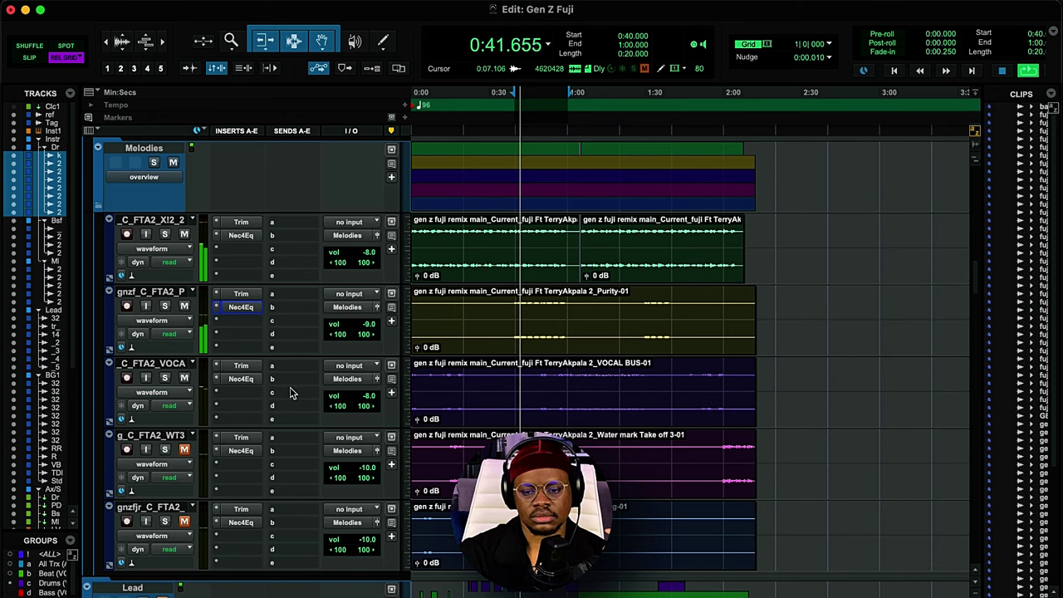
scroll(550, 351, "up", 3)
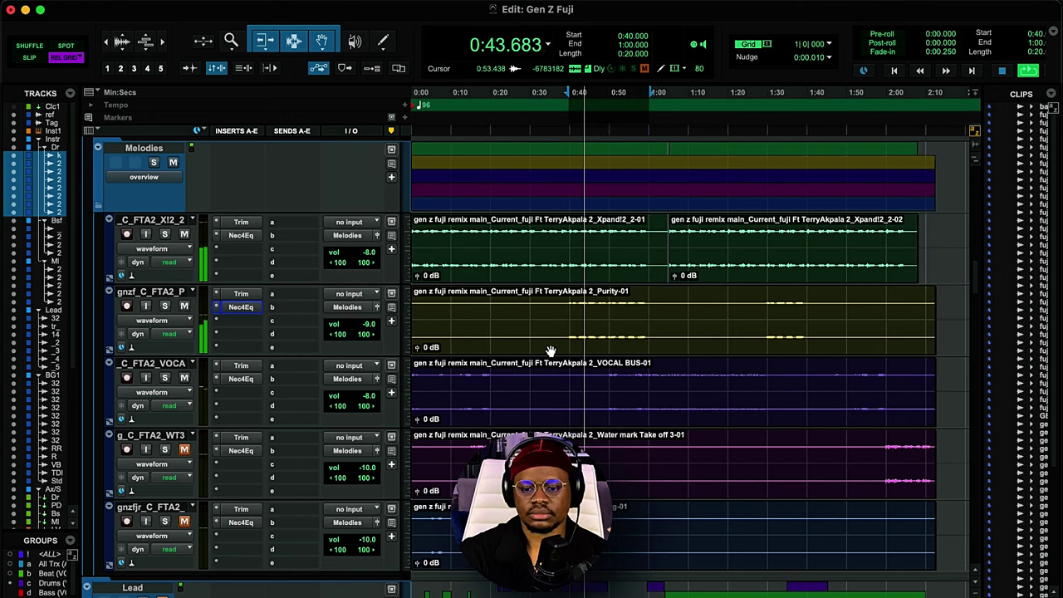
key("space")
left_click(607, 105)
key("space")
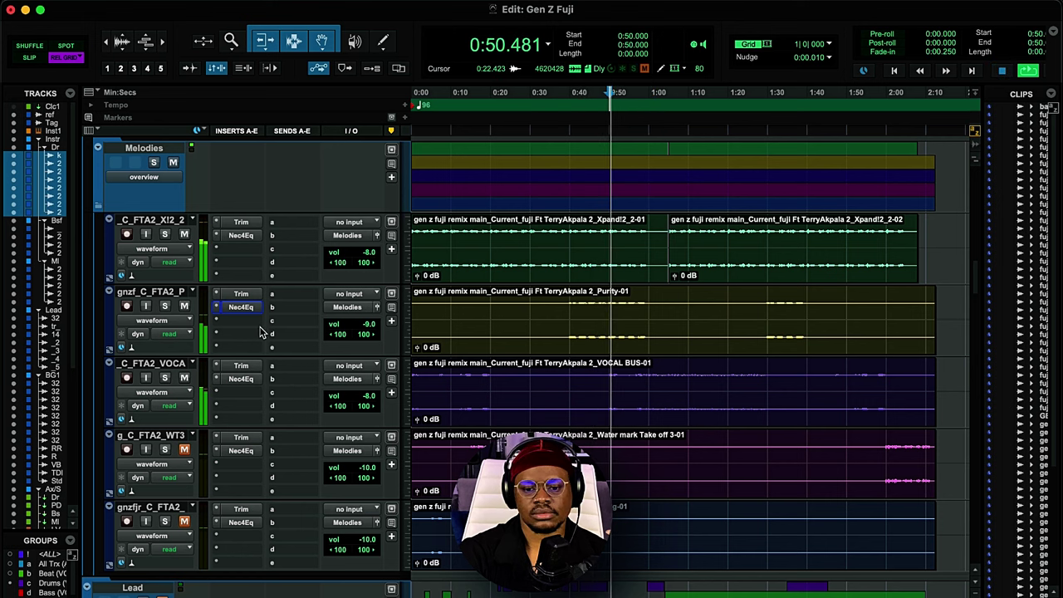
Audition the VOCAL BUS track in solo, return it to the full Melodies group, and stop playback.
left_click(165, 377)
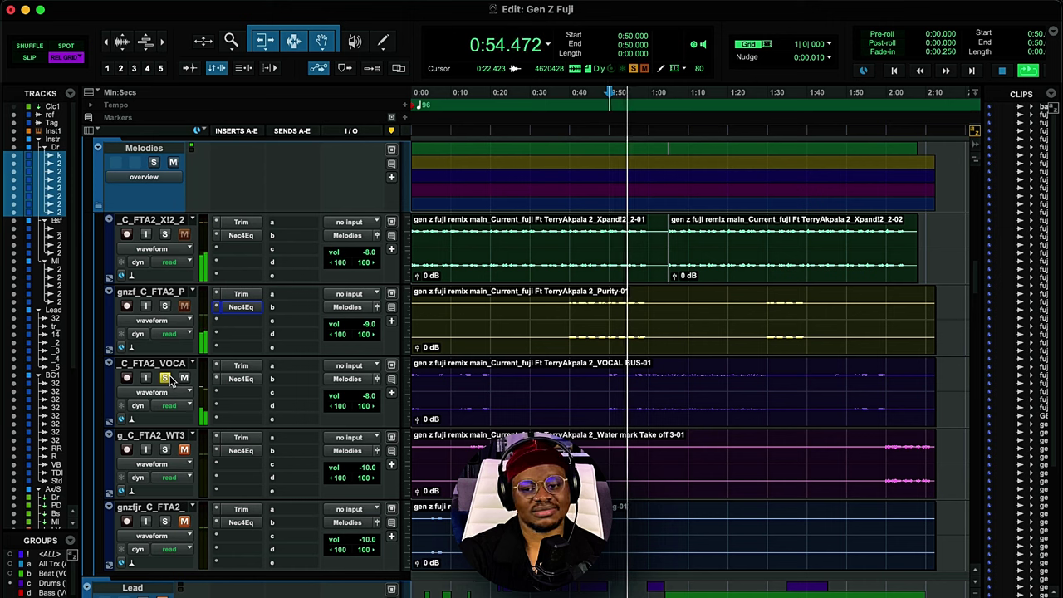
left_click(165, 378)
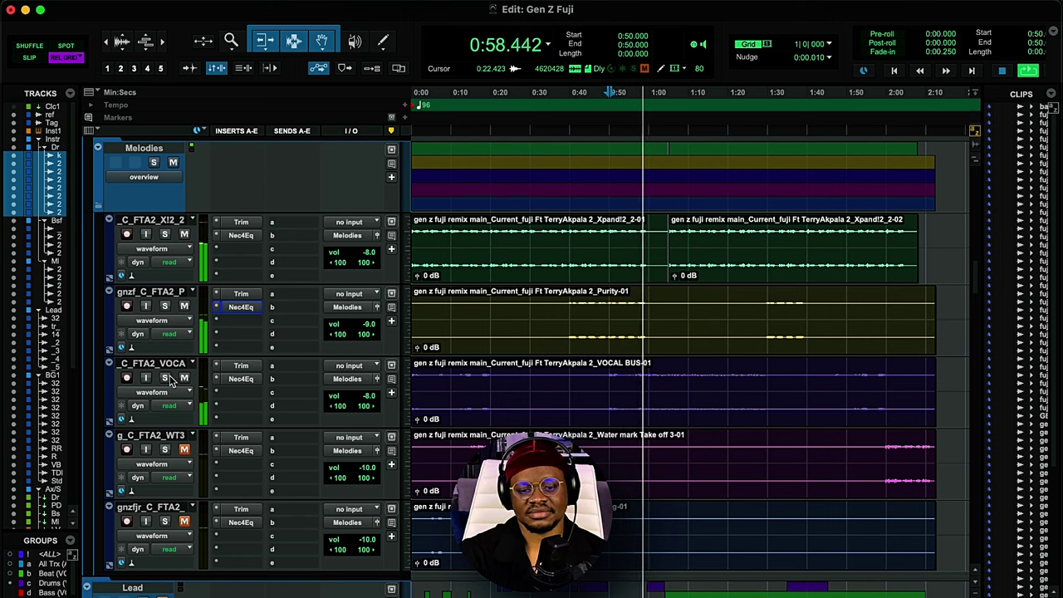
key("space")
Review the VOCAL BUS track's Trim and the Flat Highpass band of its Nectar 4 Equalizer, closing both windows.
left_click(241, 365)
left_click(369, 66)
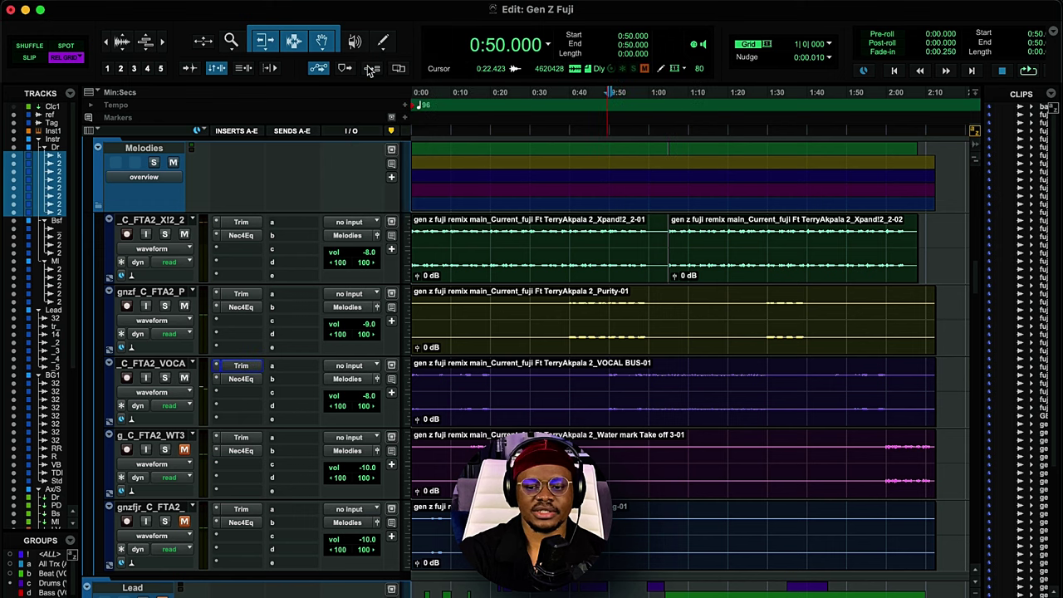
left_click(239, 379)
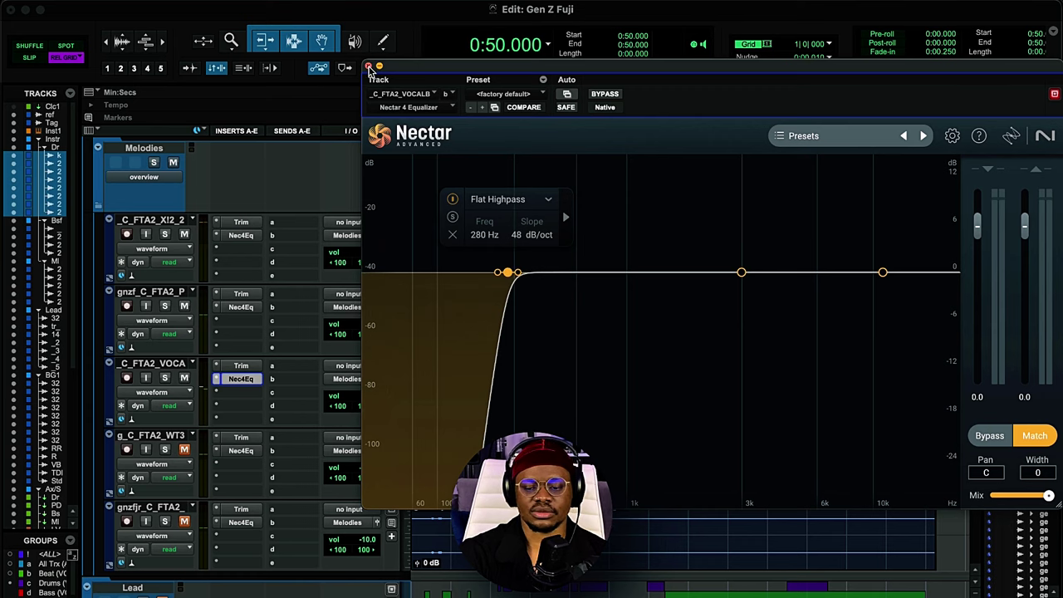
left_click(369, 67)
Unmute the Water mark Take off 3 and m tag tracks and listen to the Melodies group from 0:15.
key("space")
key("space")
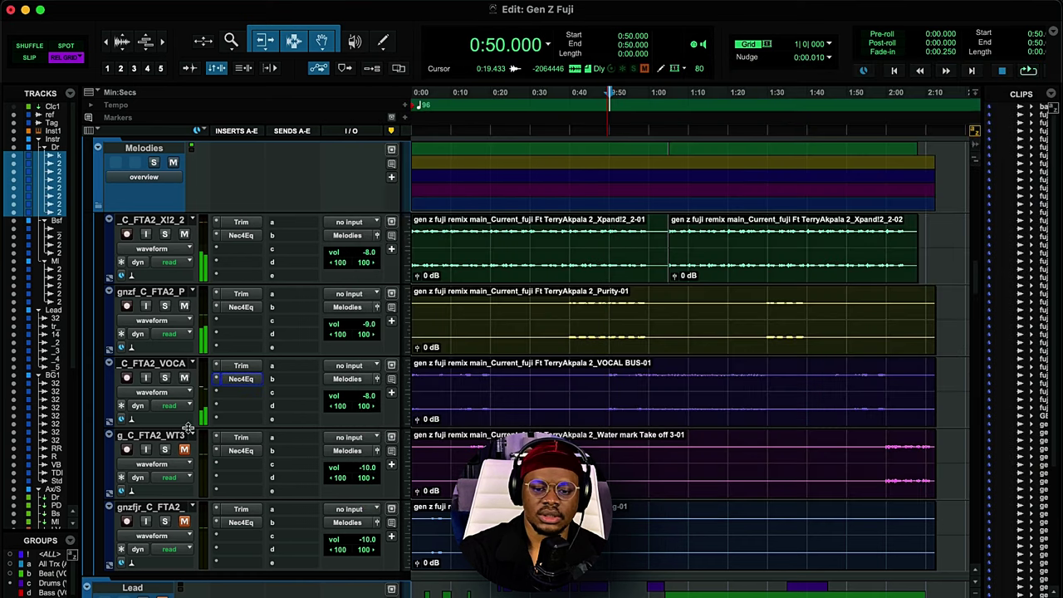
left_click(490, 120)
key("space")
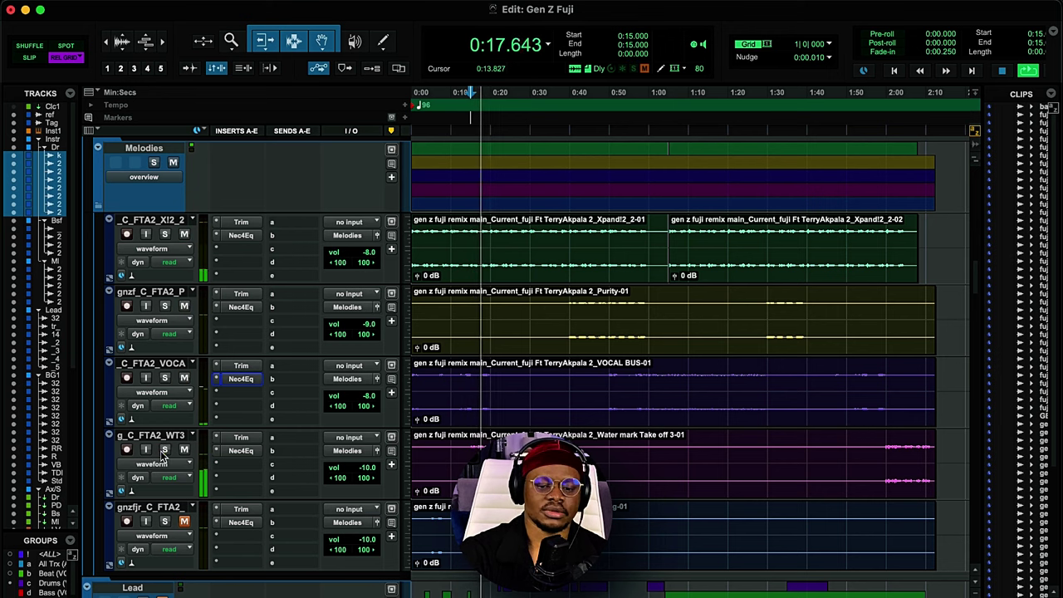
scroll(637, 371, "down", 1)
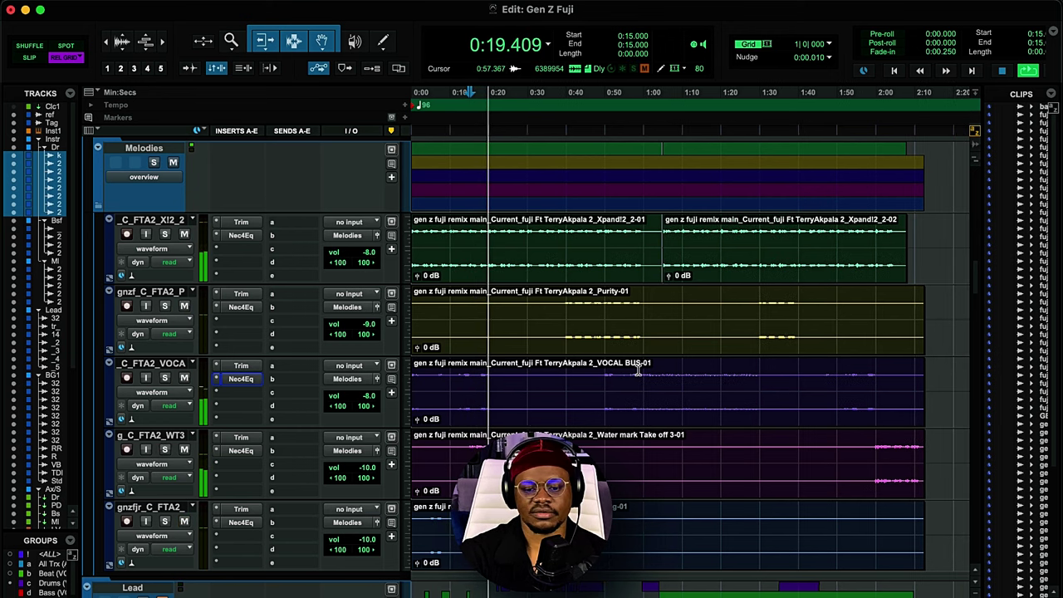
scroll(581, 332, "up", 1)
scroll(539, 307, "down", 3)
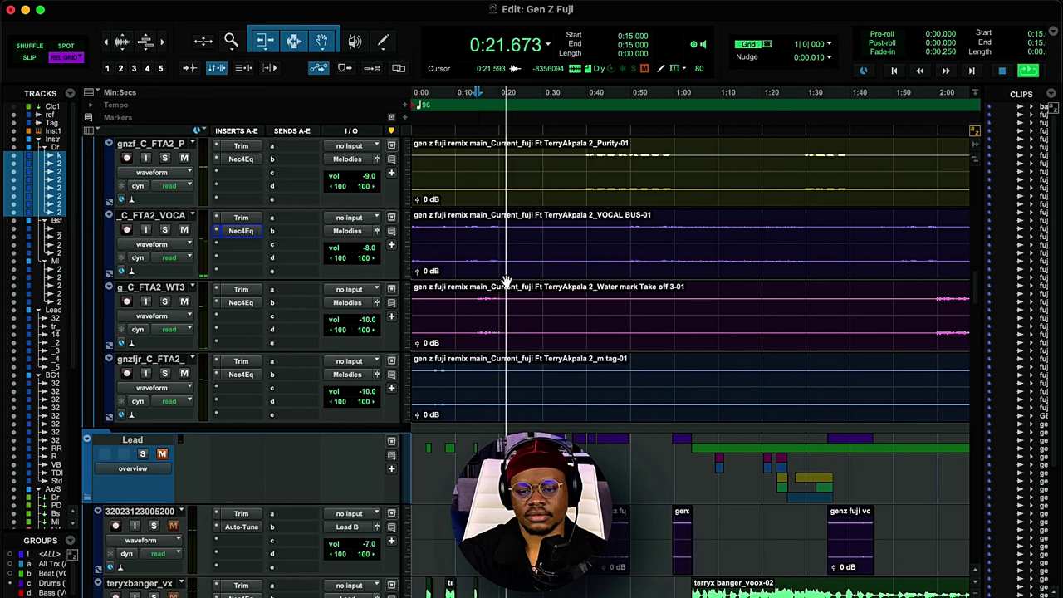
key("space")
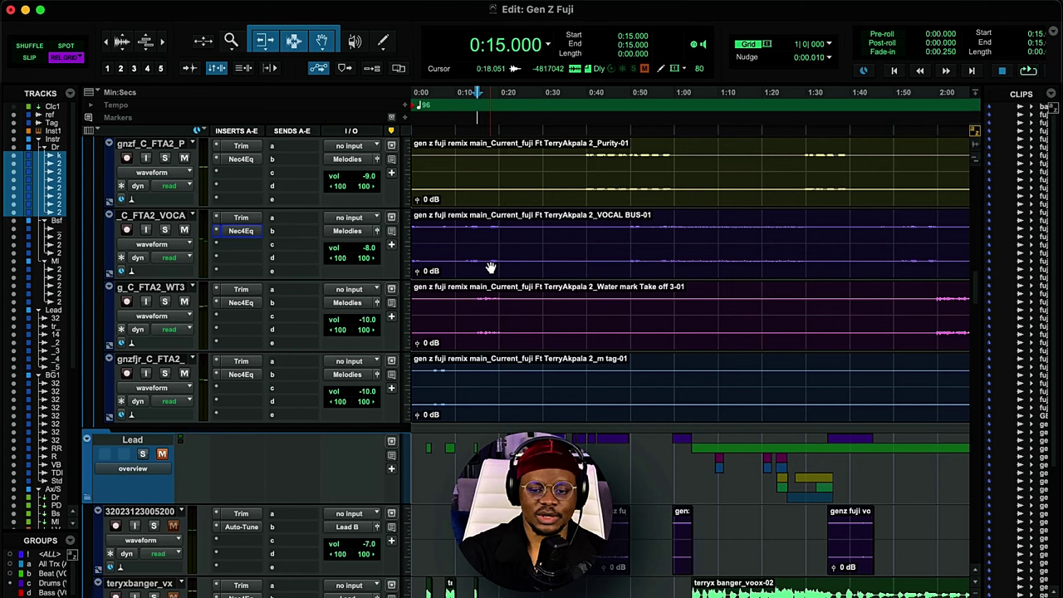
scroll(490, 267, "up", 5)
scroll(488, 269, "down", 2)
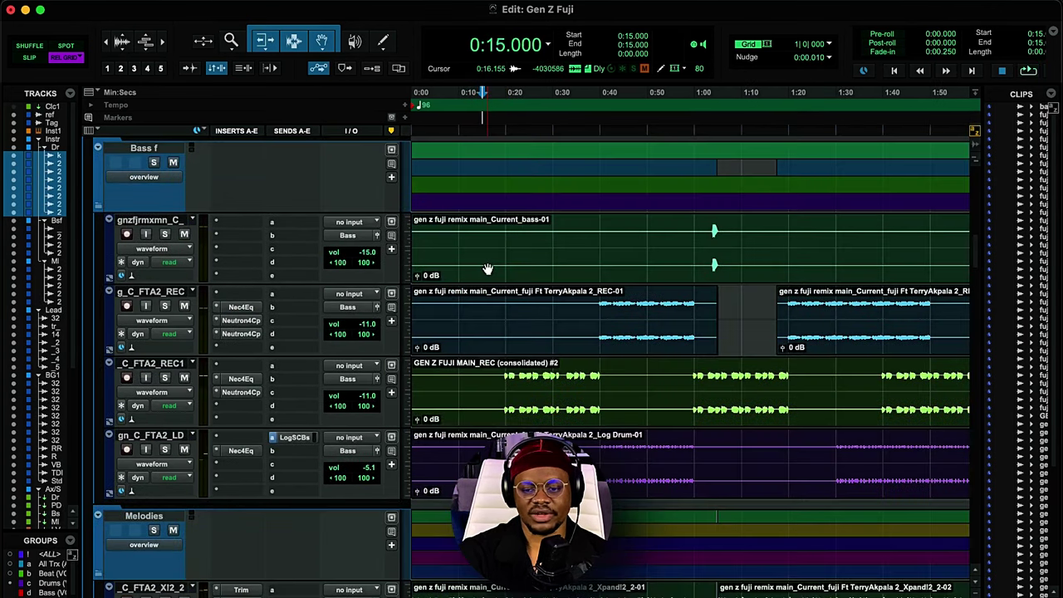
Switch to the Mix window and look over the inserts, sends and routing of the instrument, vocal and effects bus channels.
scroll(506, 323, "down", 3)
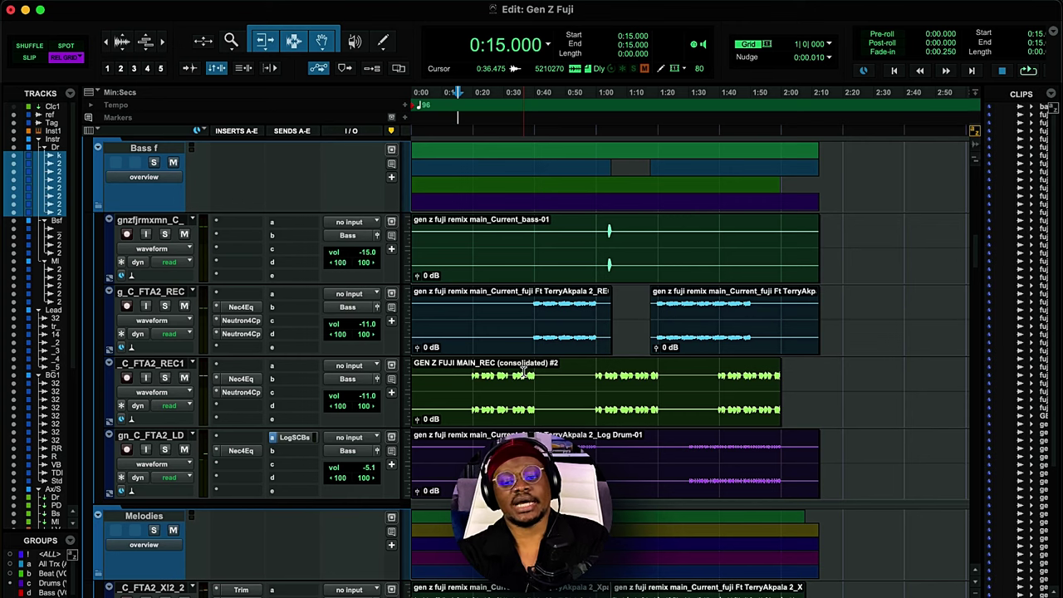
scroll(573, 375, "down", 3)
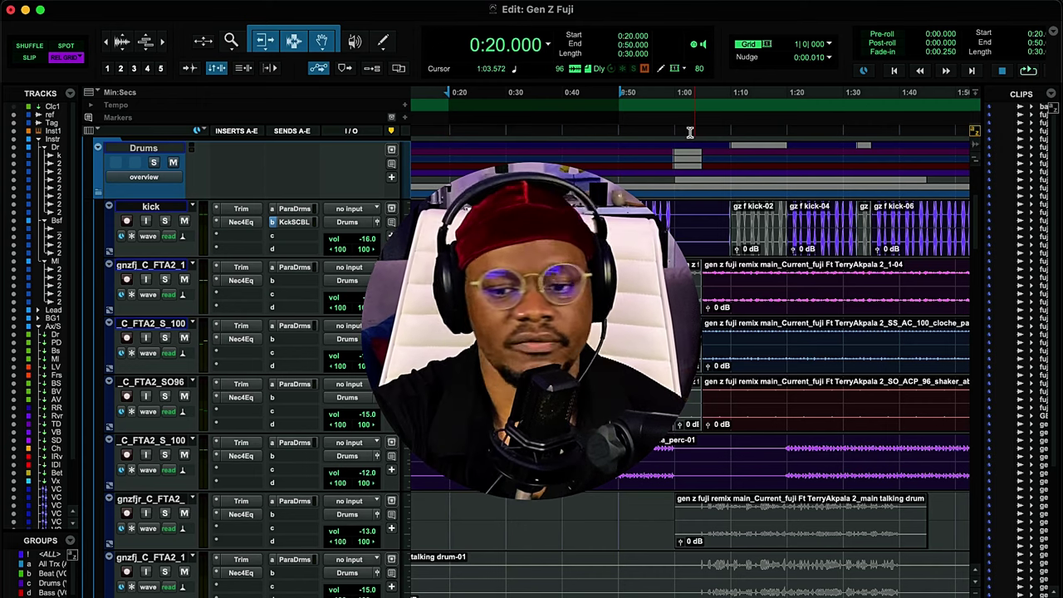
key("super+equal")
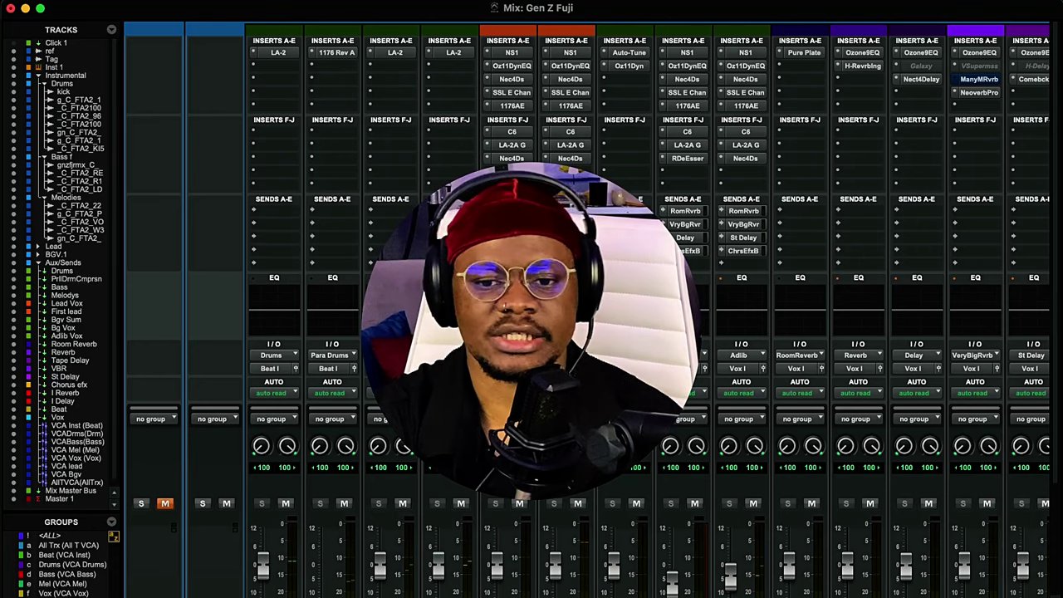
scroll(311, 62, "left", 2)
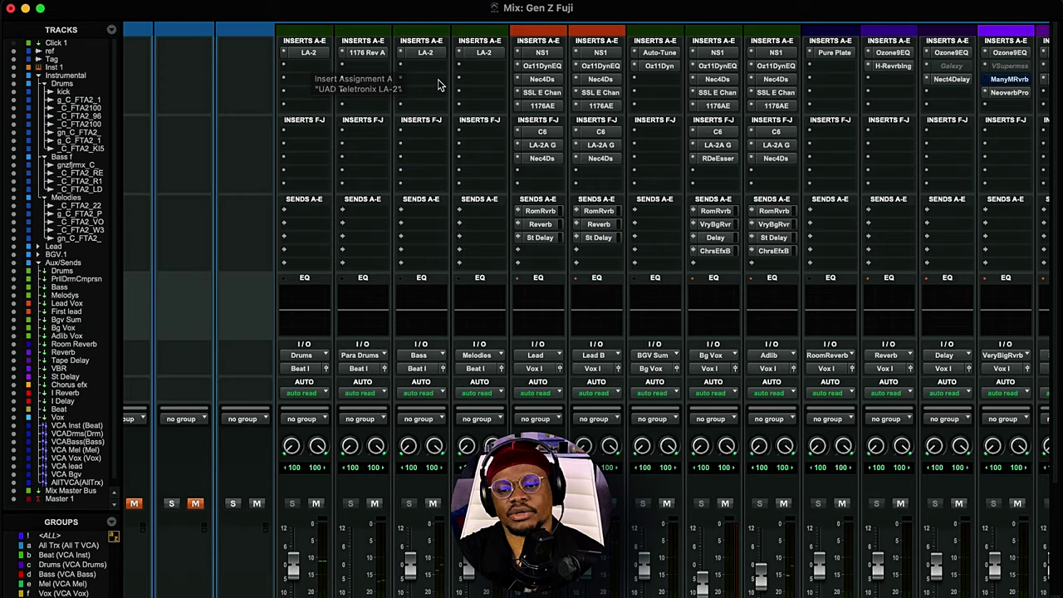
scroll(384, 119, "left", 3)
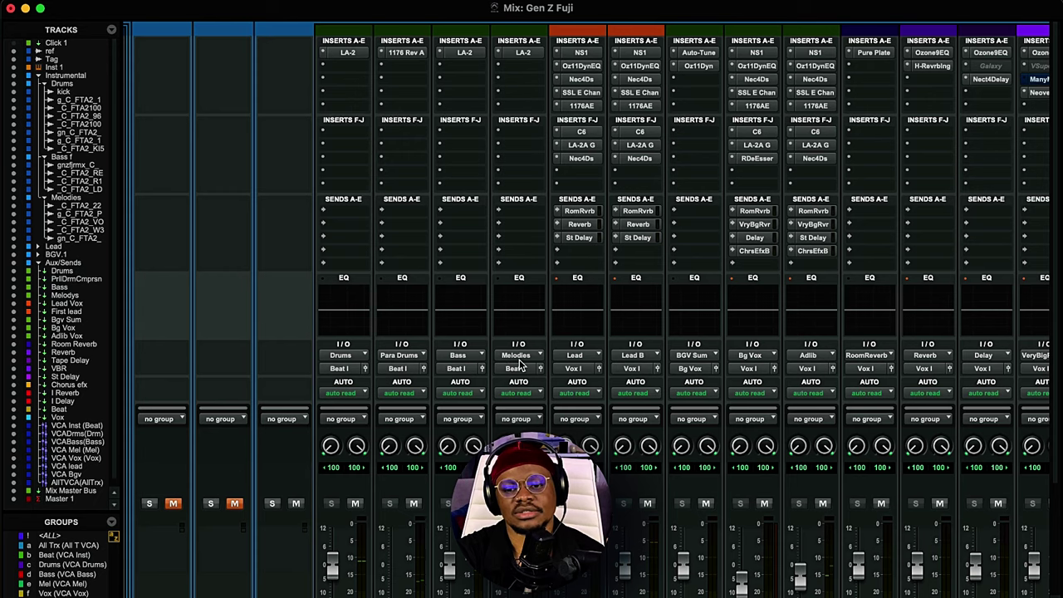
scroll(401, 146, "left", 1)
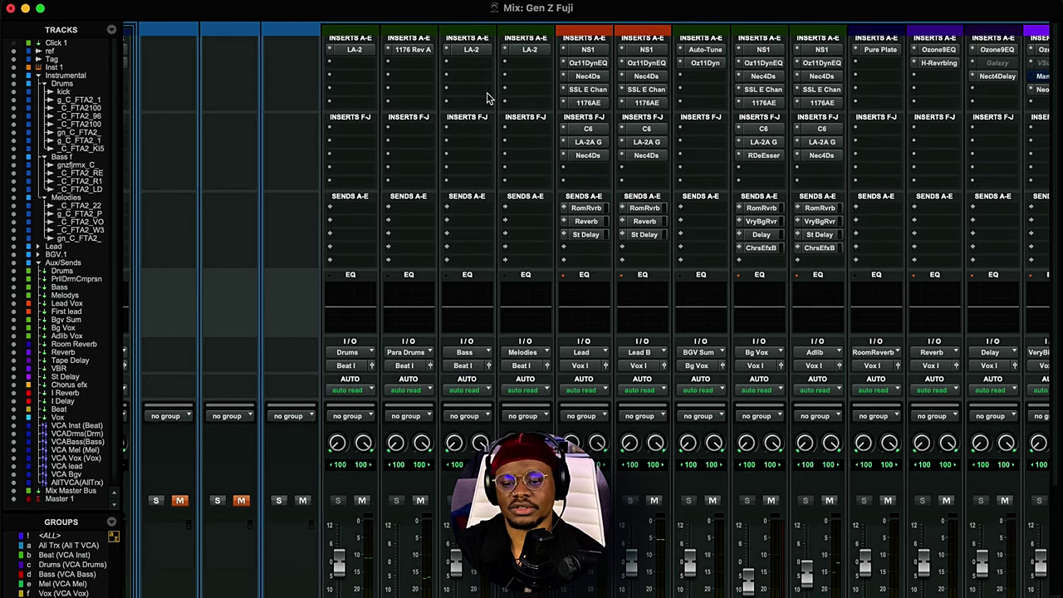
scroll(724, 325, "right", 10)
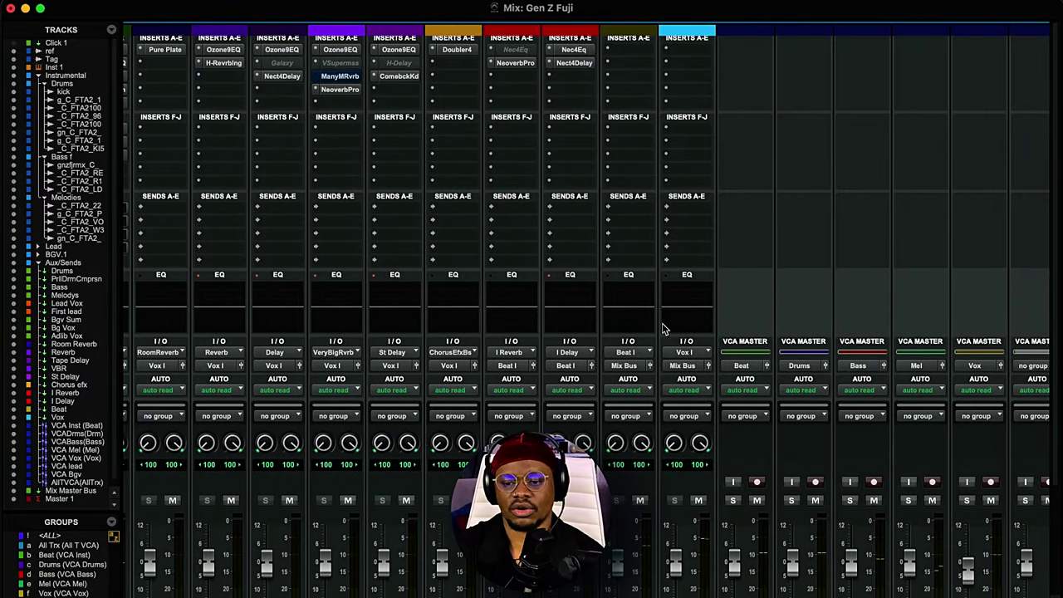
scroll(574, 311, "left", 2)
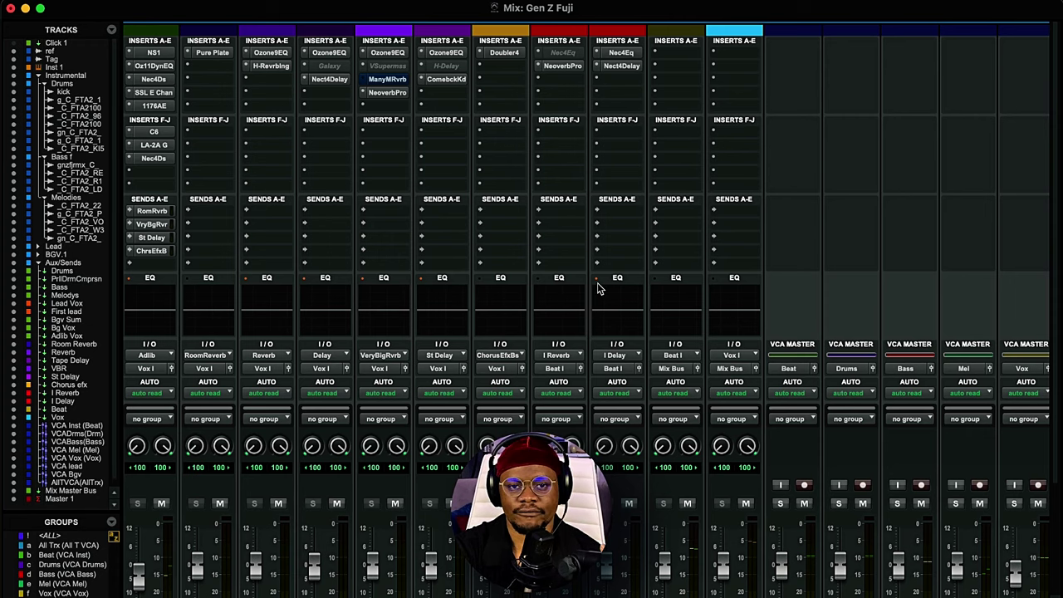
scroll(491, 222, "right", 1)
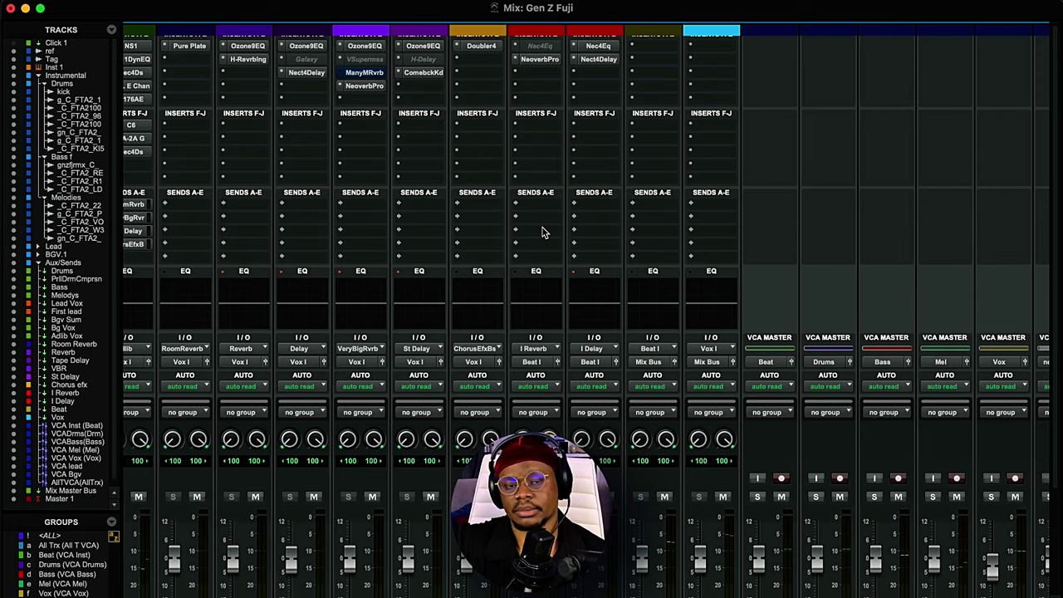
scroll(498, 208, "left", 10)
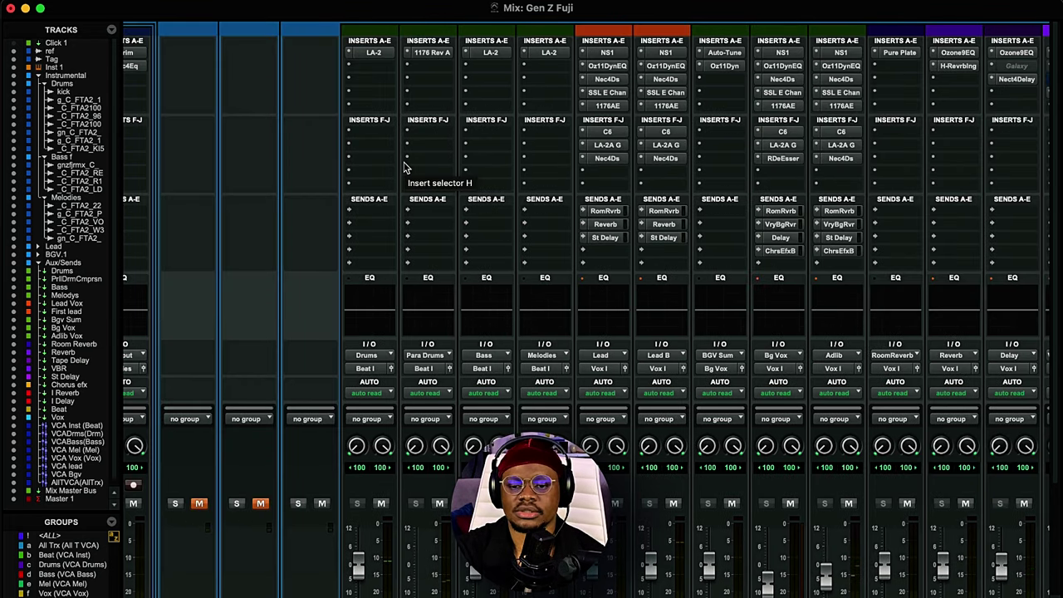
Review the Drums bus's UAD Teletronix LA-2 during playback, comparing it with the neighbouring channels, and close its window.
left_click(378, 53)
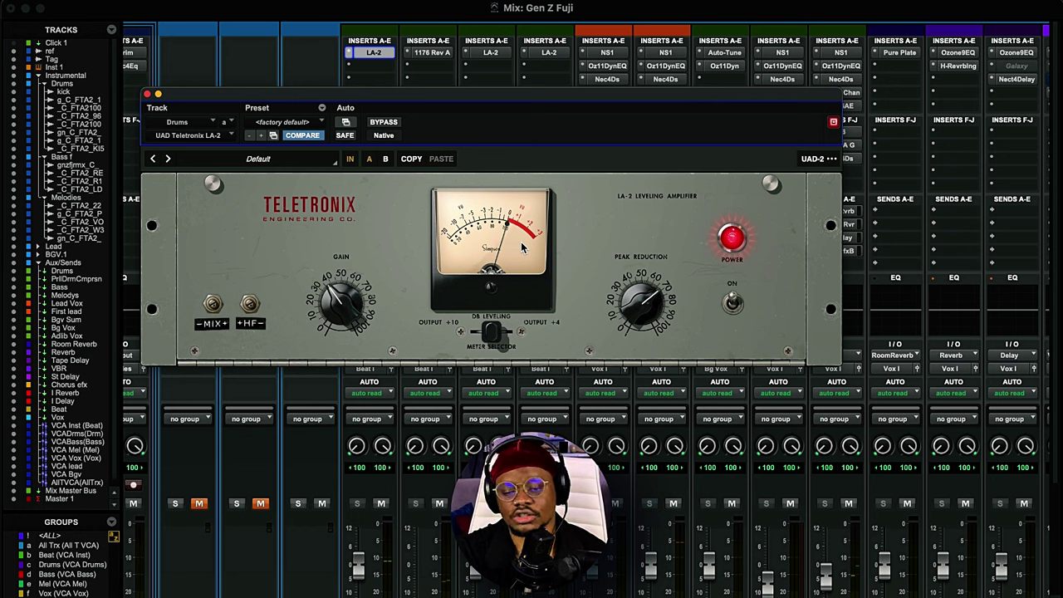
left_click_drag(517, 103, 546, 103)
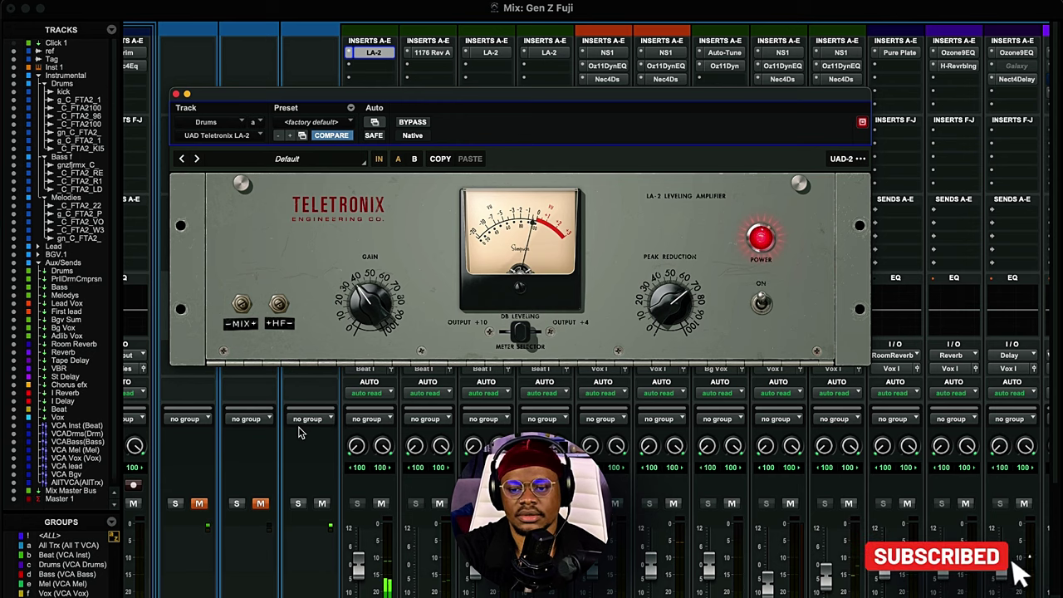
scroll(292, 430, "left", 6)
scroll(292, 430, "right", 1)
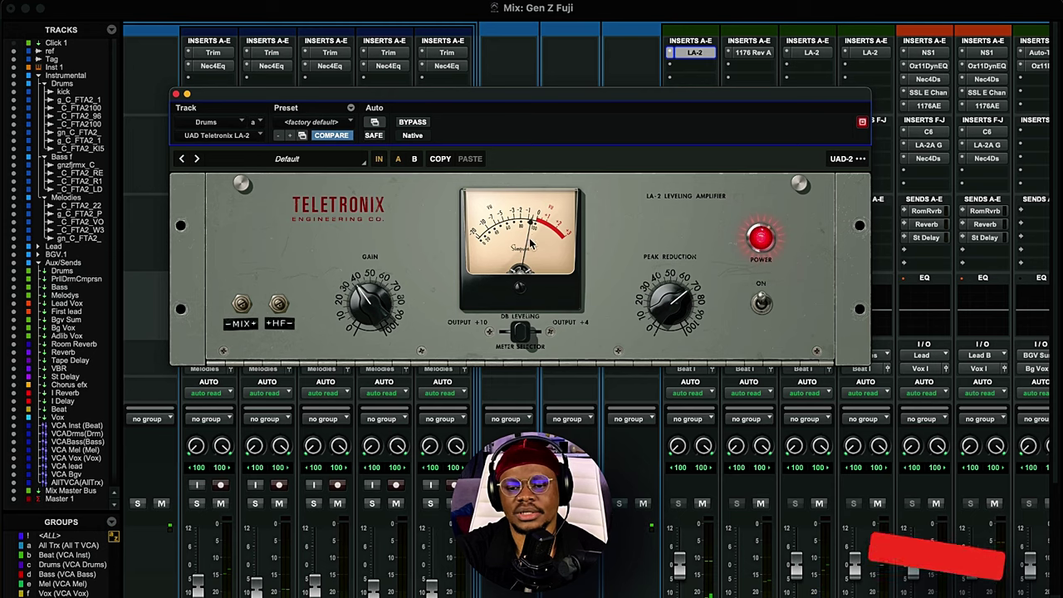
scroll(500, 400, "right", 4)
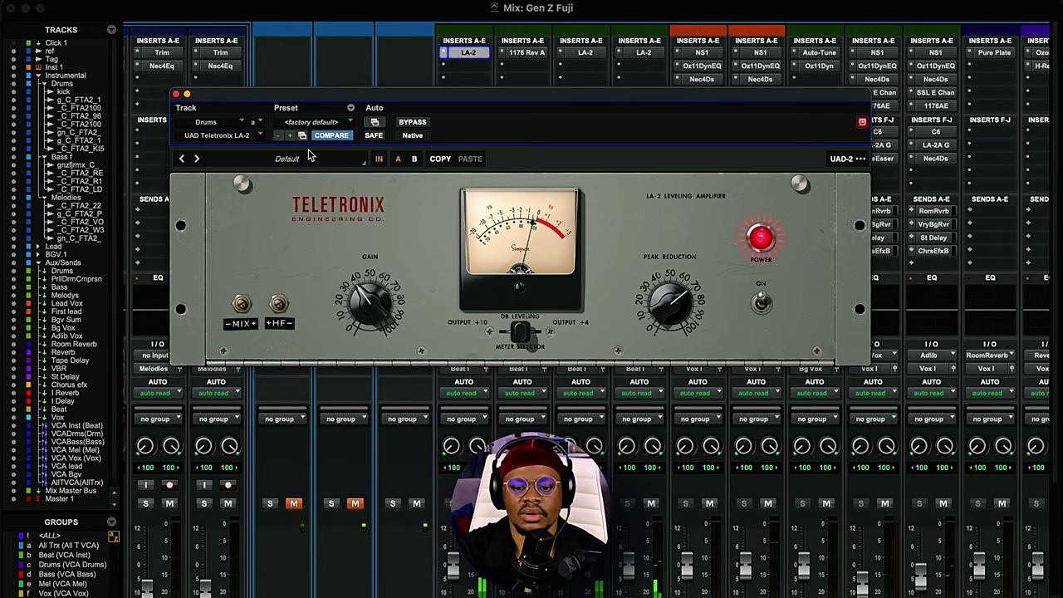
left_click(176, 94)
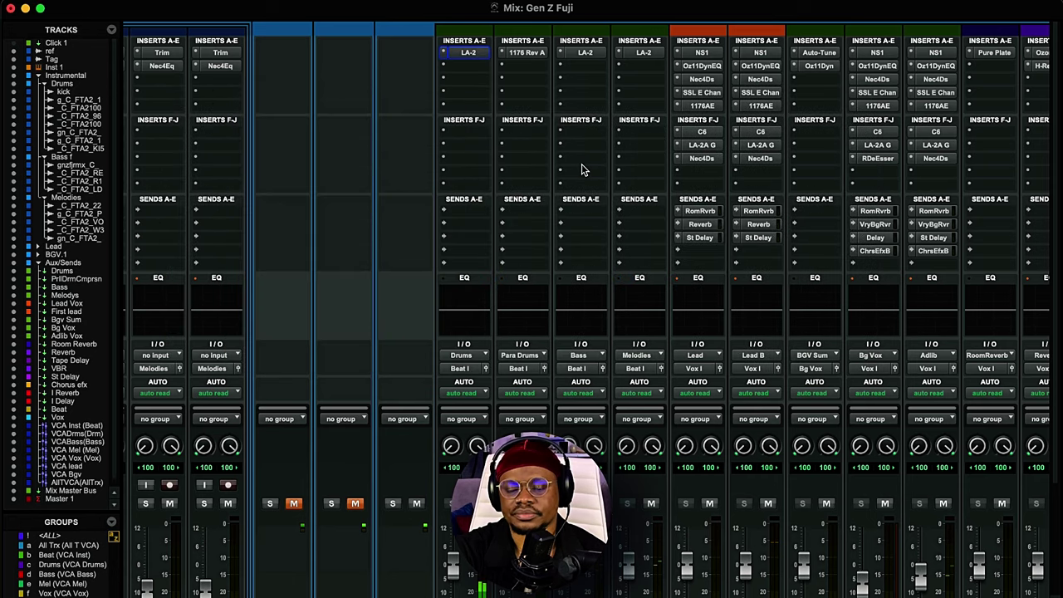
Check the Bass bus's Teletronix LA-2 meter, and play the 0:40 to 1:00 range from the Edit window.
left_click(585, 52)
left_click_drag(517, 100, 513, 39)
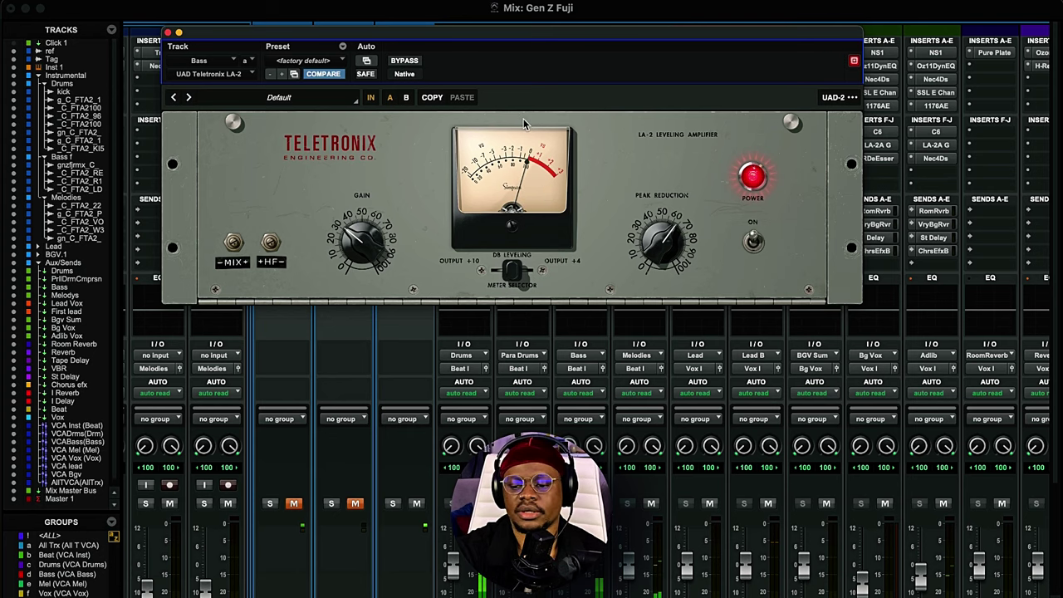
key("super+equal")
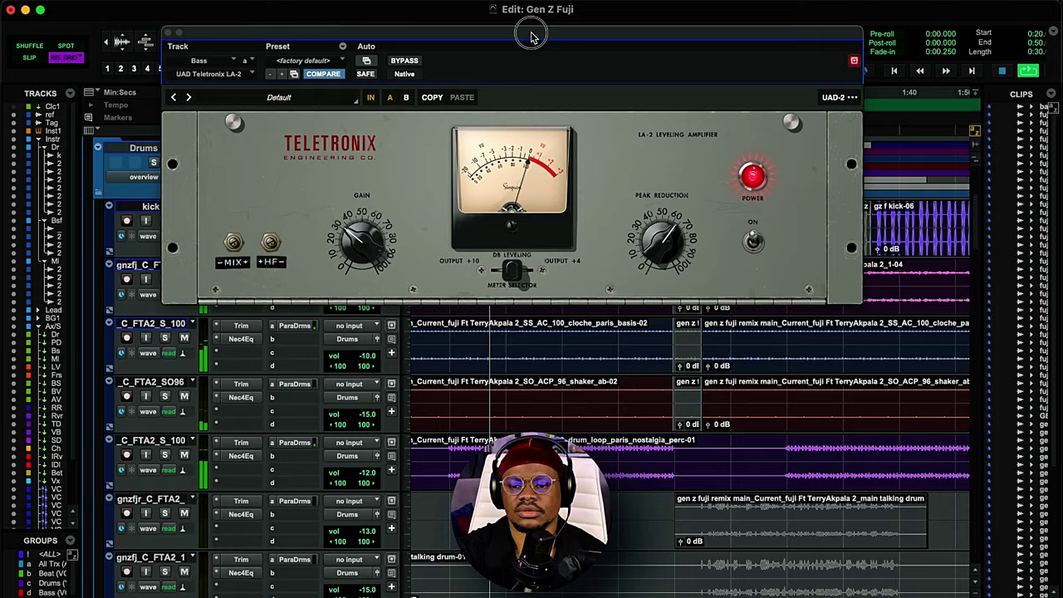
left_click_drag(531, 38, 520, 241)
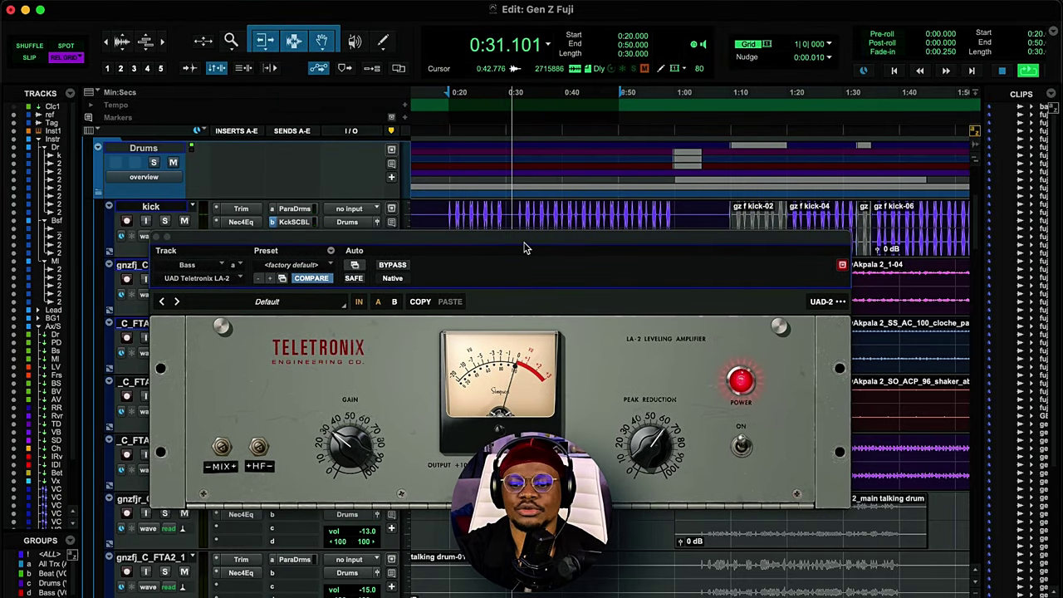
left_click_drag(524, 247, 520, 119)
key("space")
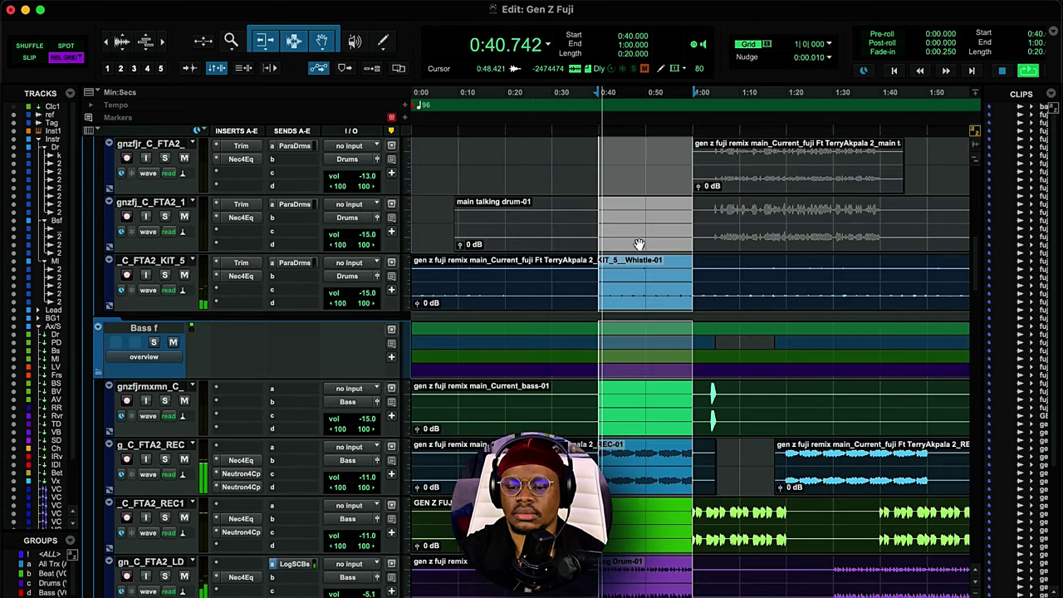
Reopen the Bass bus's Teletronix LA-2 in the Mix window and compare the sound with the compressor bypassed and active.
key("super+equal")
left_click(585, 54)
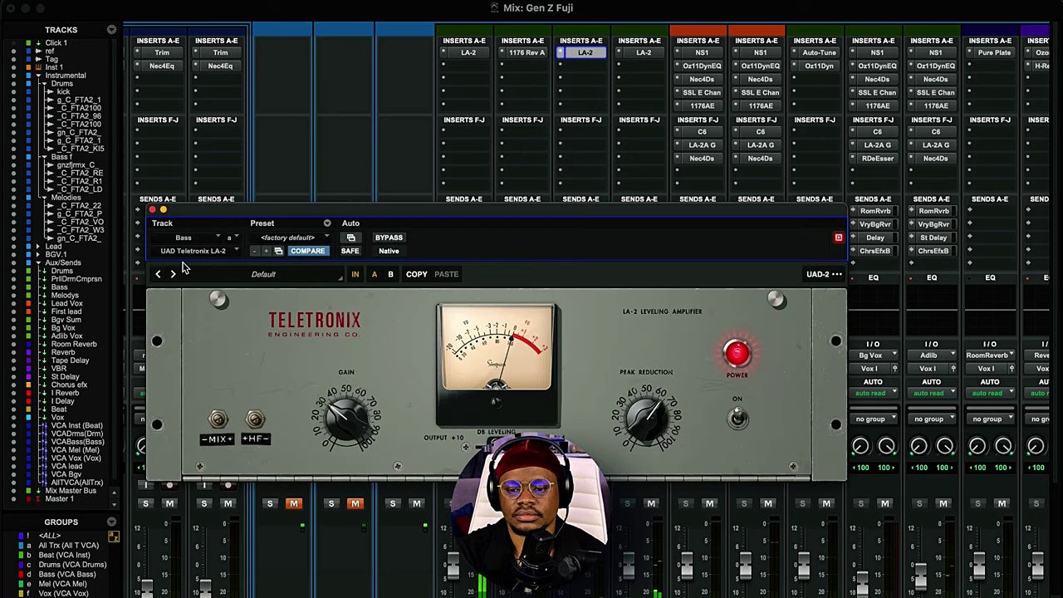
left_click(585, 54)
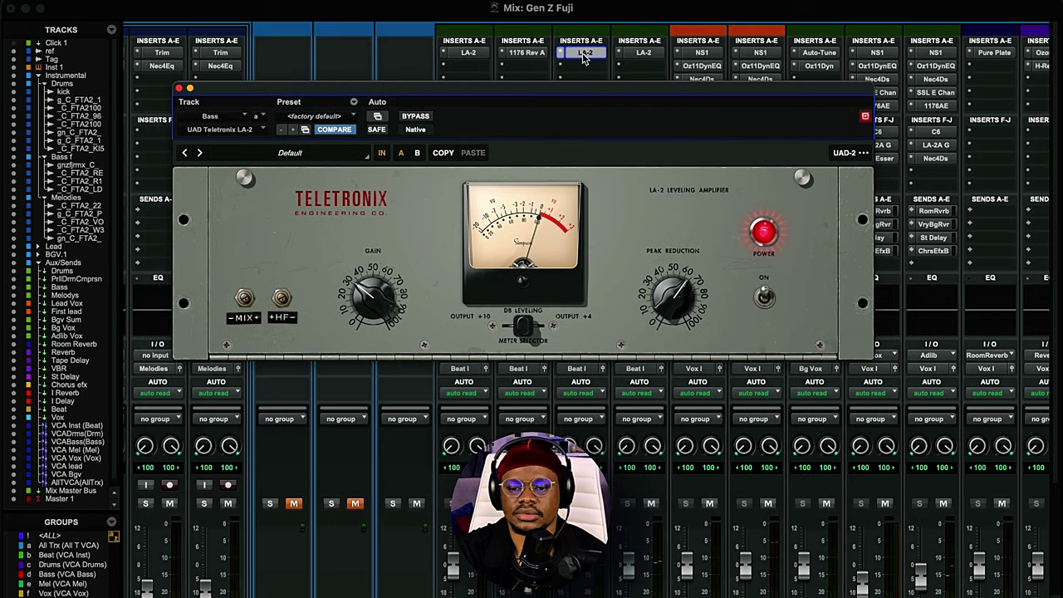
left_click(414, 117)
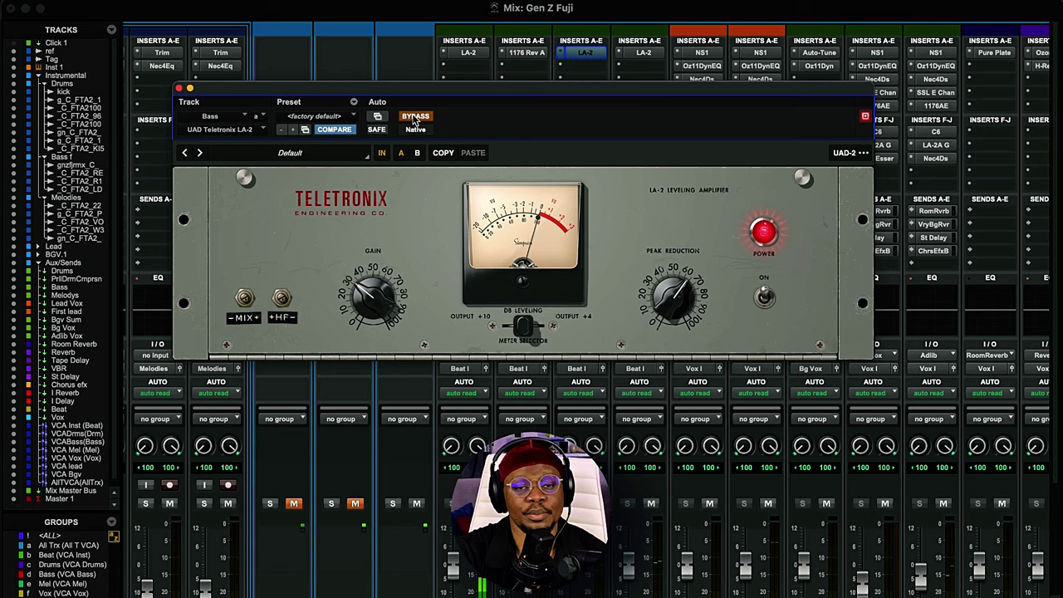
left_click(414, 117)
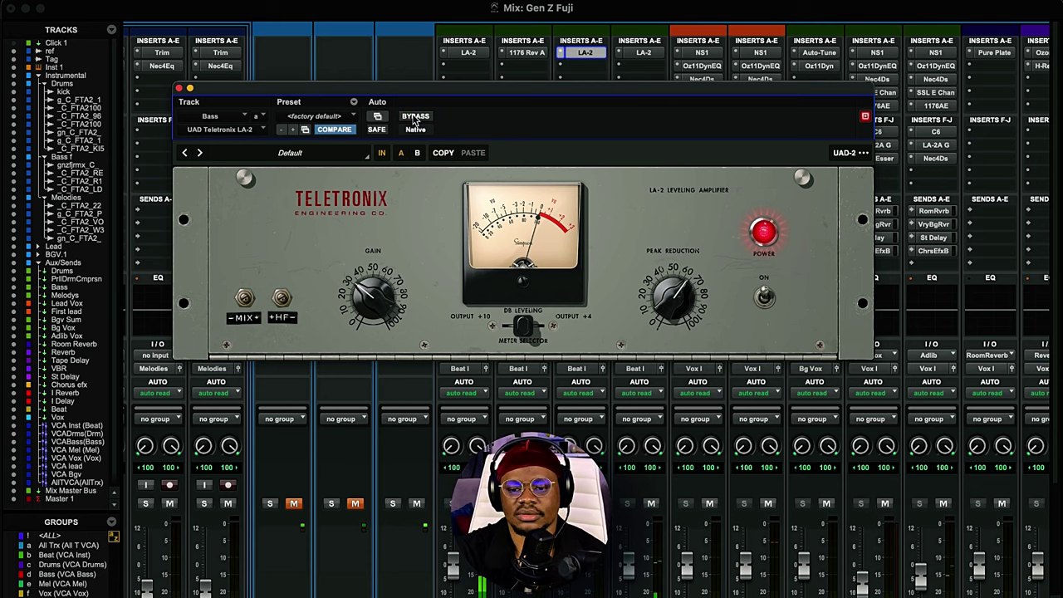
left_click_drag(474, 92, 505, 74)
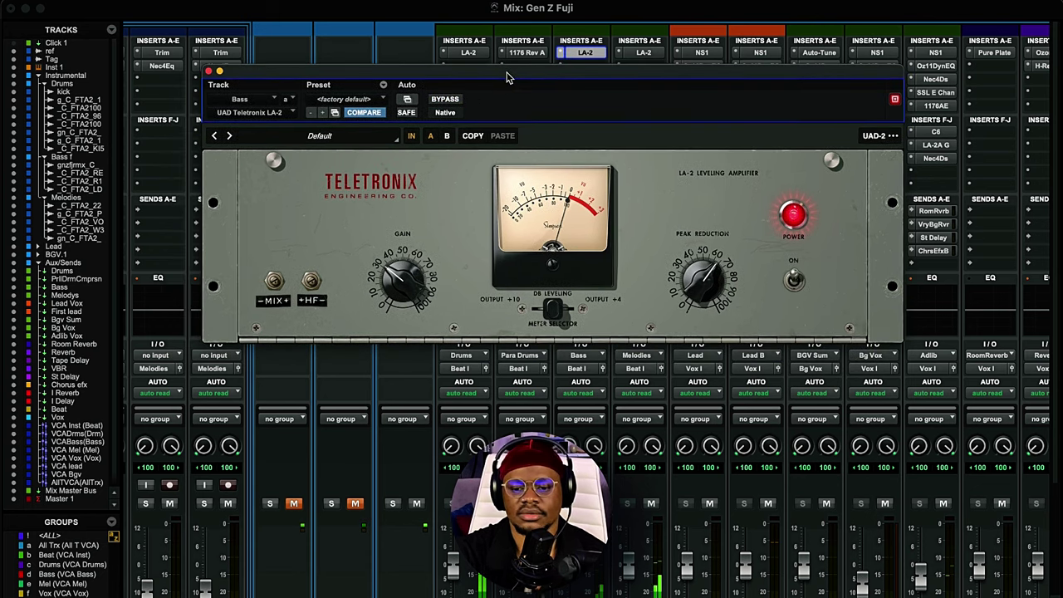
Review the Melodys bus's Teletronix LA-2 gain and peak reduction settings during playback.
left_click(644, 53)
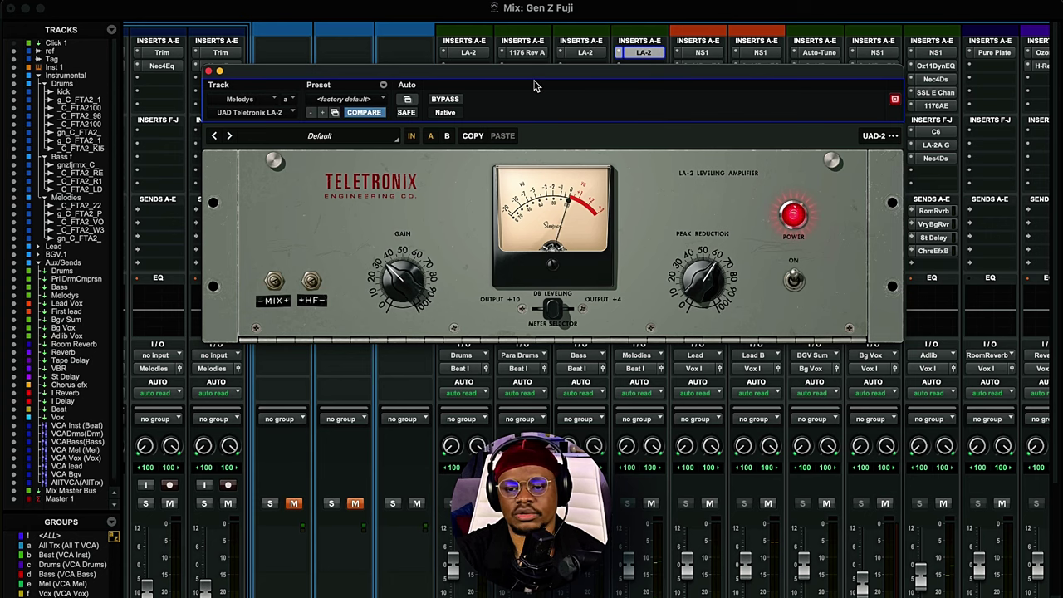
left_click_drag(520, 76, 507, 77)
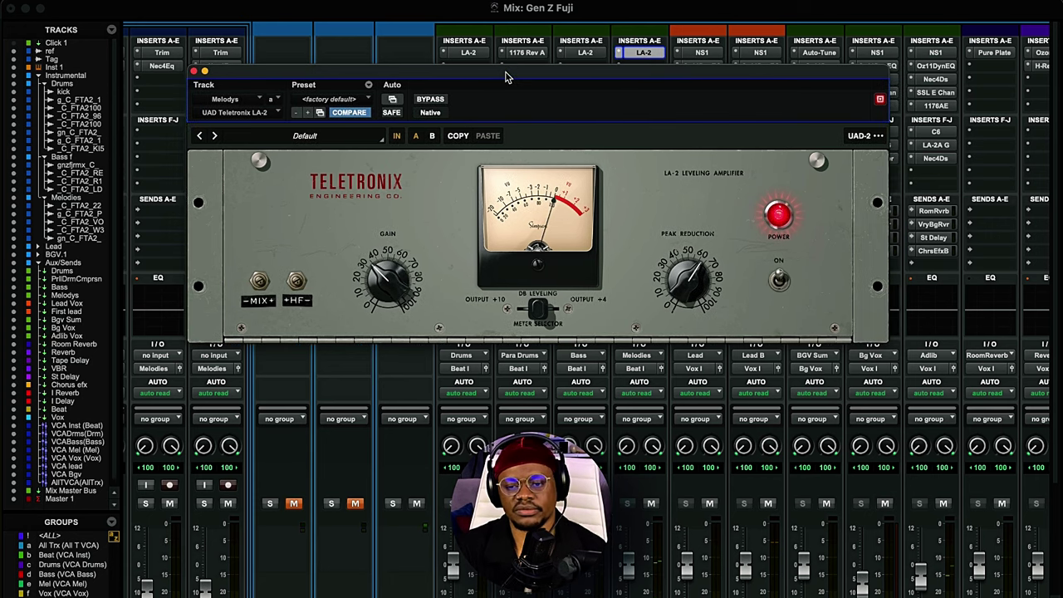
left_click_drag(512, 77, 536, 70)
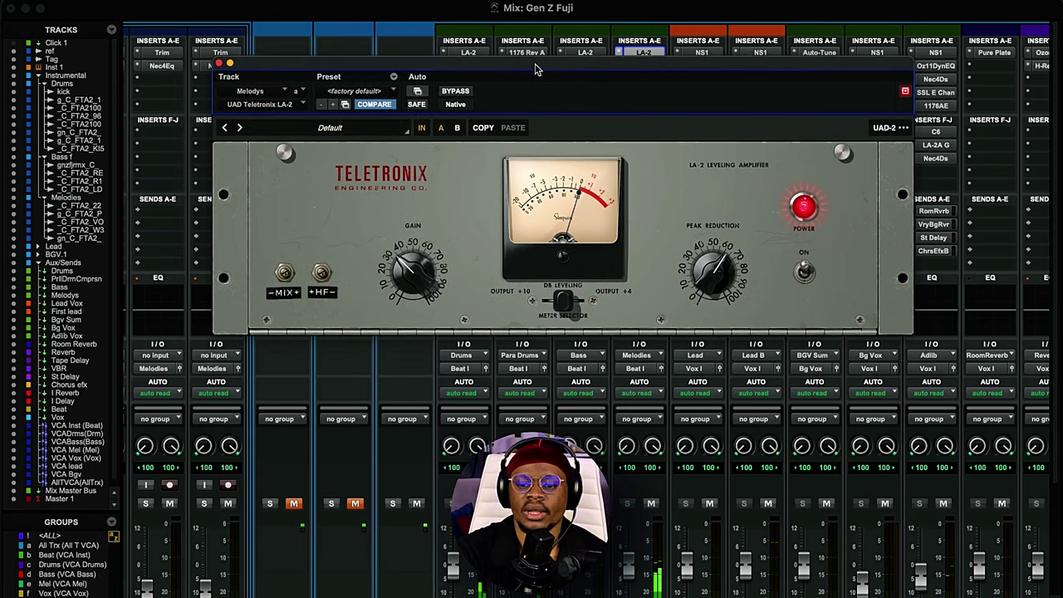
left_click_drag(540, 68, 533, 90)
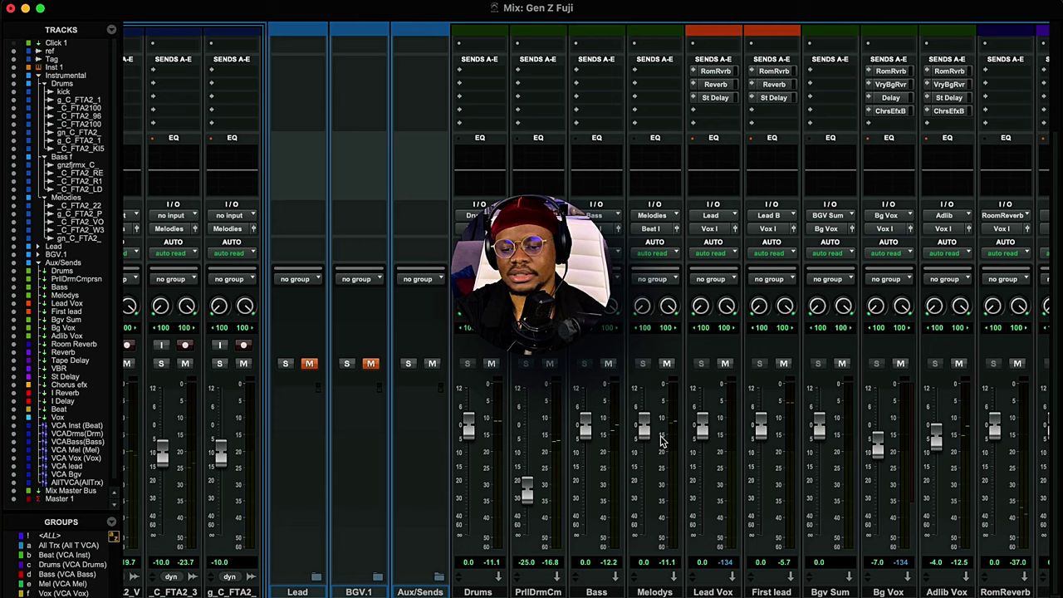
Play the mix and check the inserts and fader levels of the Drums, PrllDrmCm, Bass and Melodys buses.
key("space")
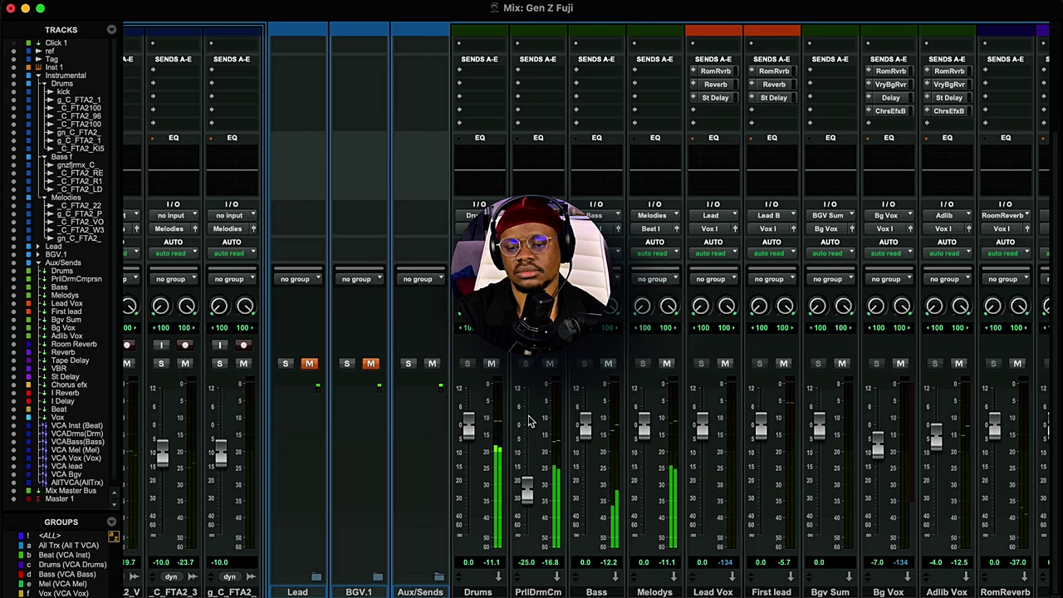
scroll(533, 419, "up", 5)
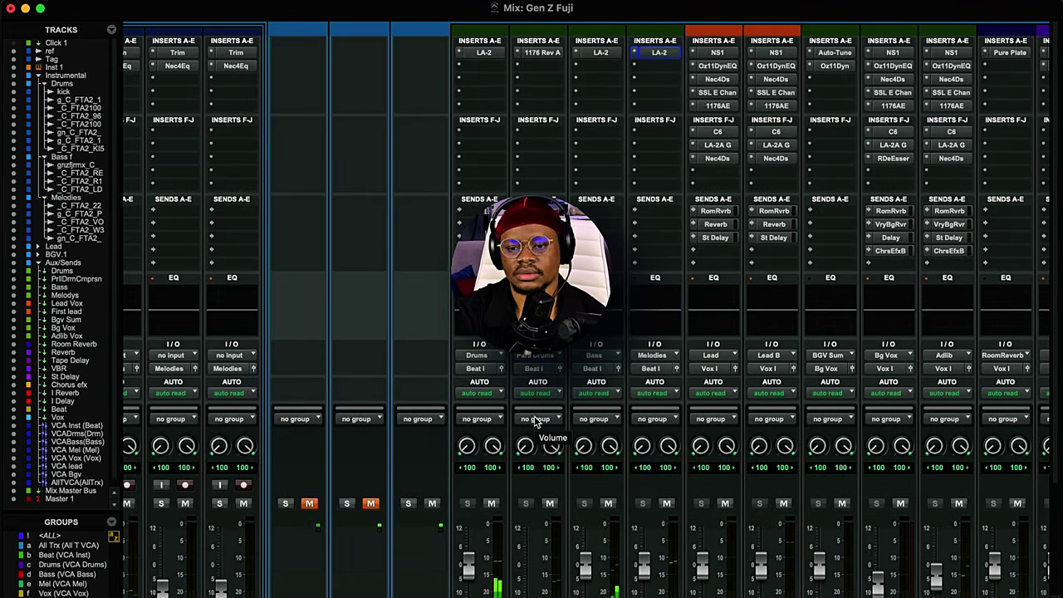
scroll(533, 419, "down", 5)
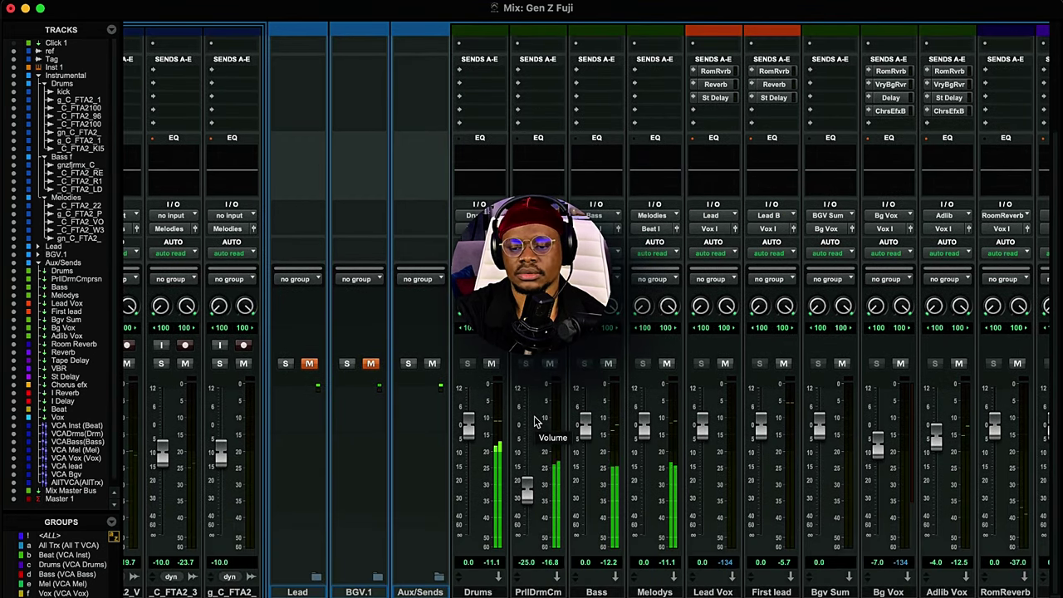
scroll(540, 415, "left", 2)
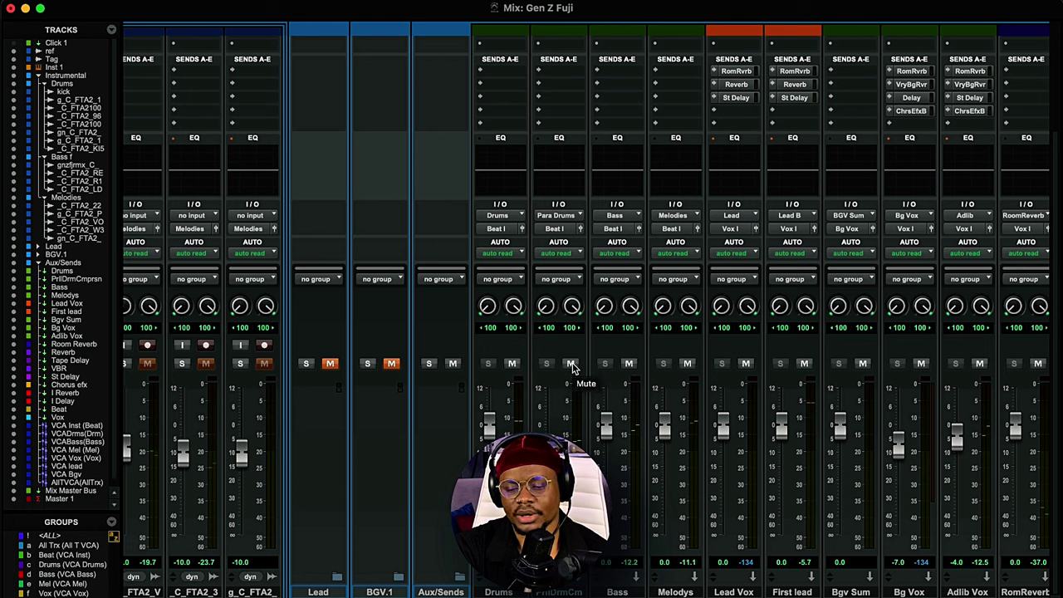
Audition the PrllDrmCm bus against the drums by toggling its mute and temporarily raising its fader.
left_click(571, 363)
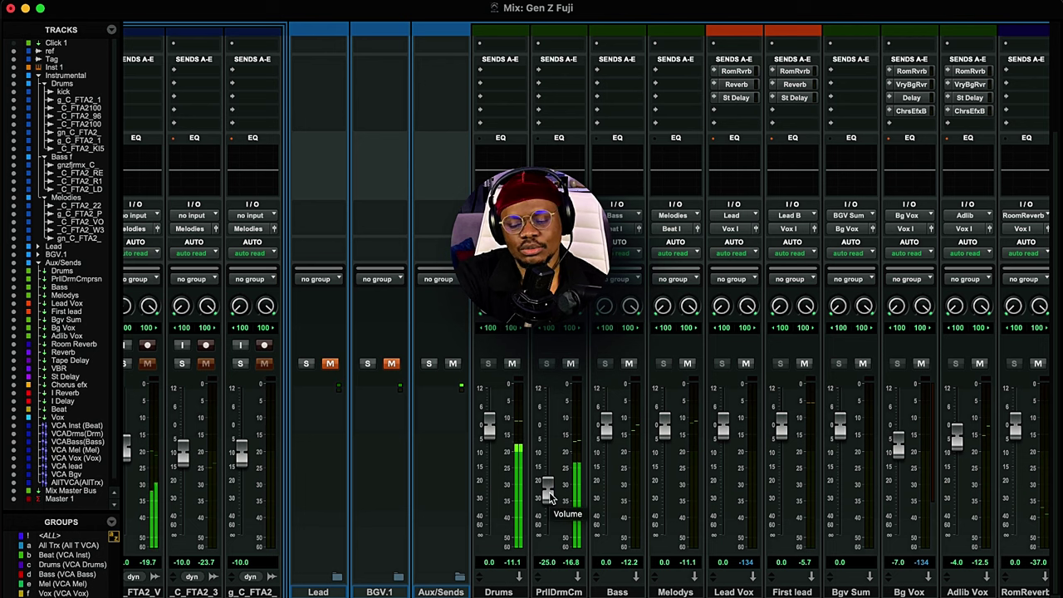
left_click_drag(546, 495, 555, 401)
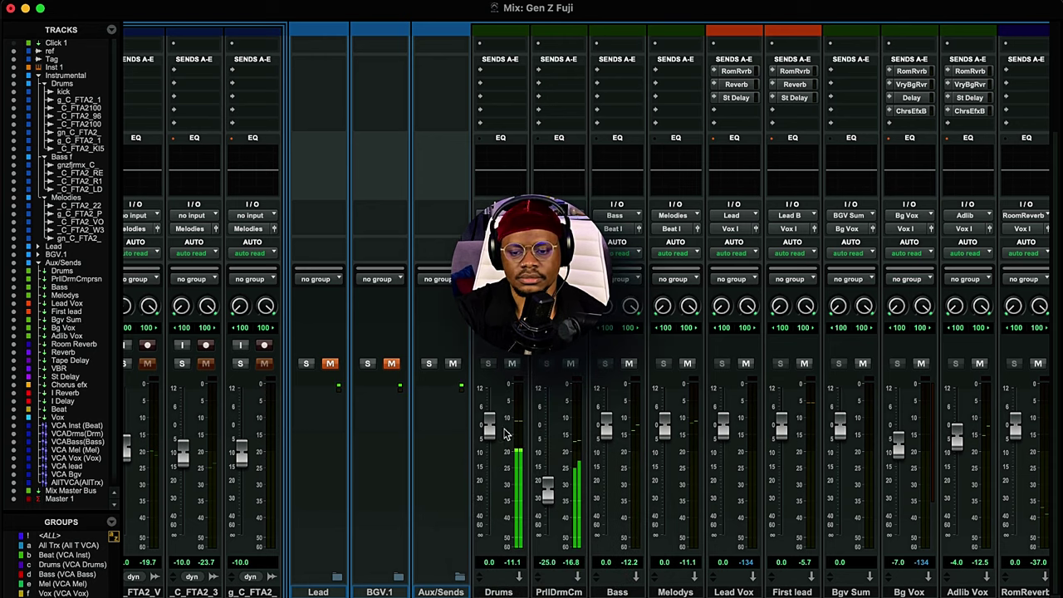
scroll(352, 449, "left", 1)
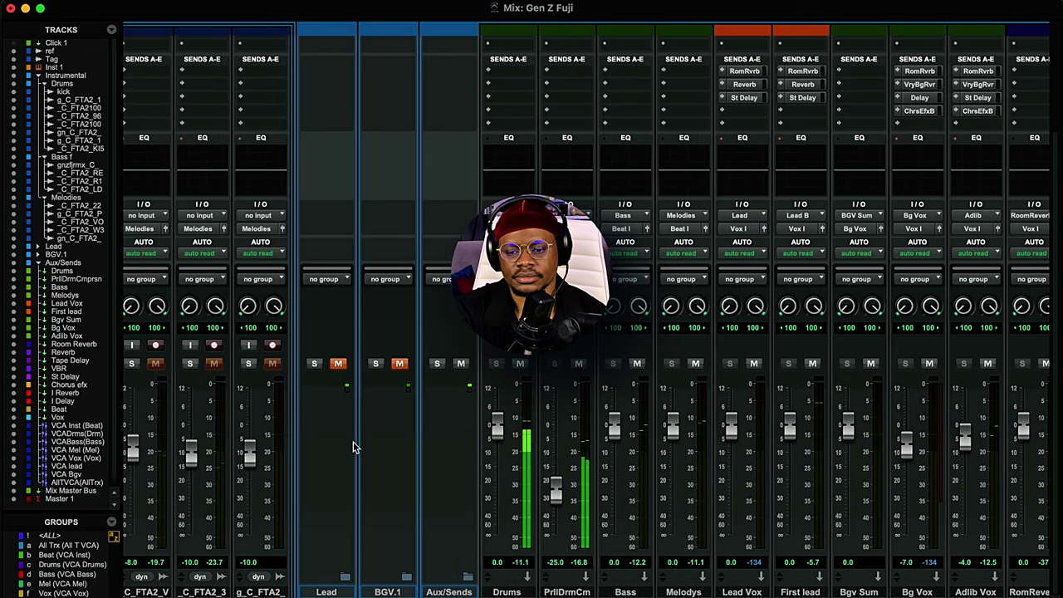
Mute the Drums bus and audition the PrllDrmCm bus on its own, temporarily raising its fader.
left_click(520, 364)
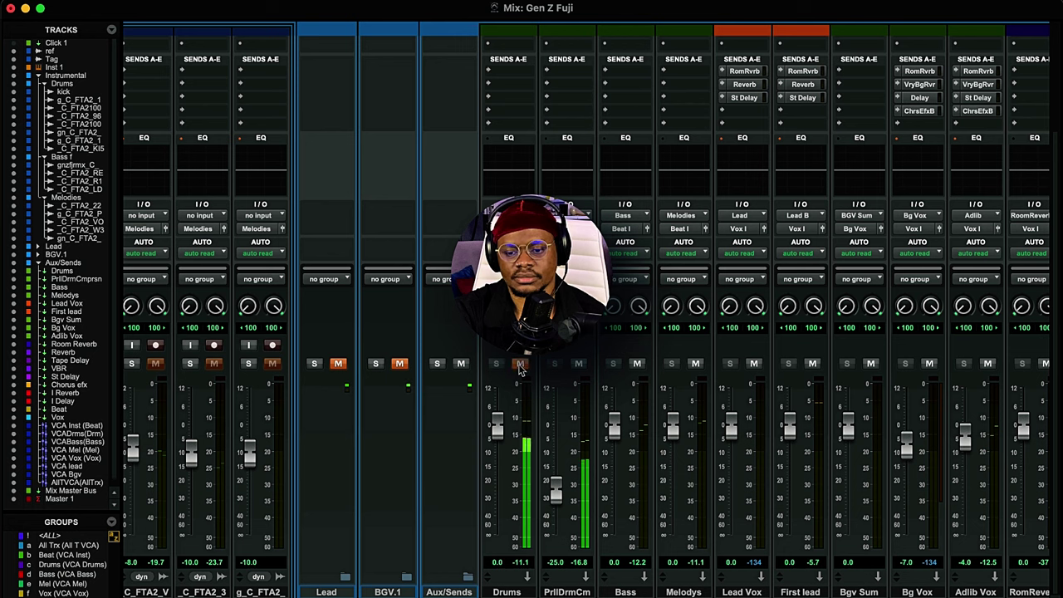
left_click(555, 484)
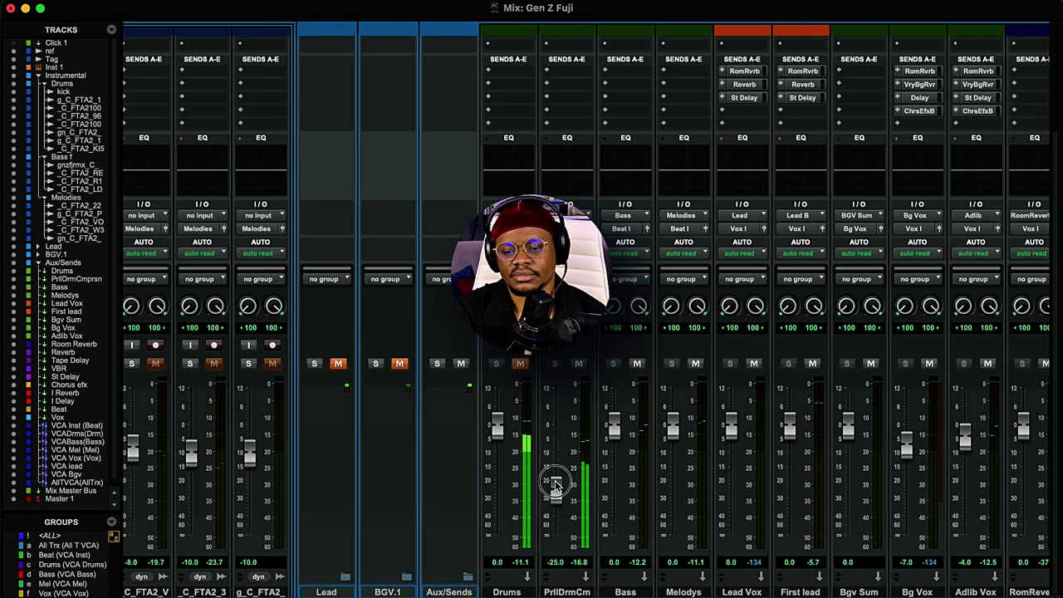
left_click_drag(555, 484, 557, 419)
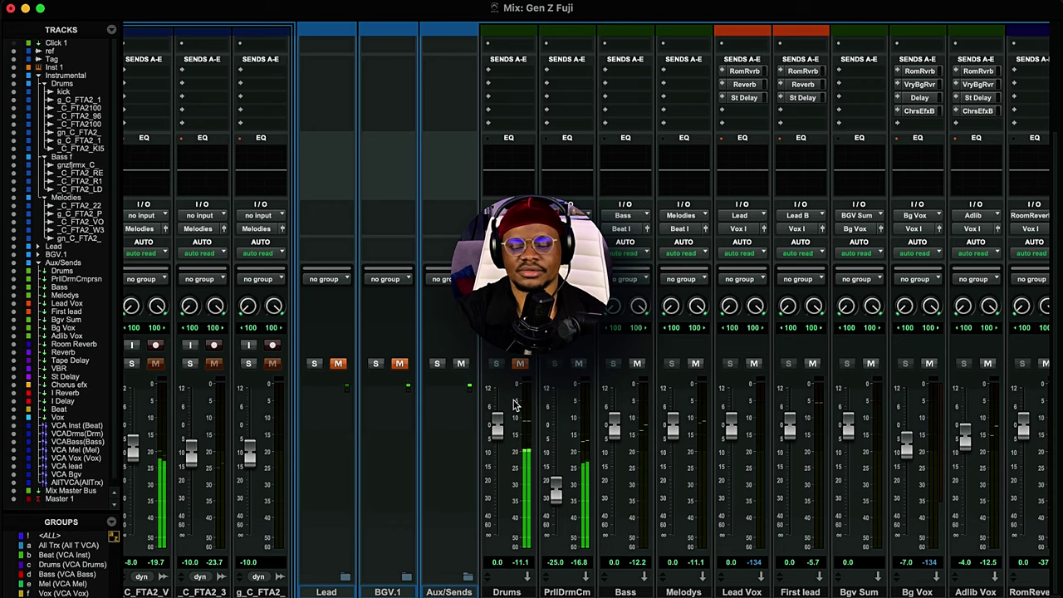
Open the 1176 Rev A compressor on the PrllDrmCm bus, review its settings and close it.
scroll(571, 51, "up", 5)
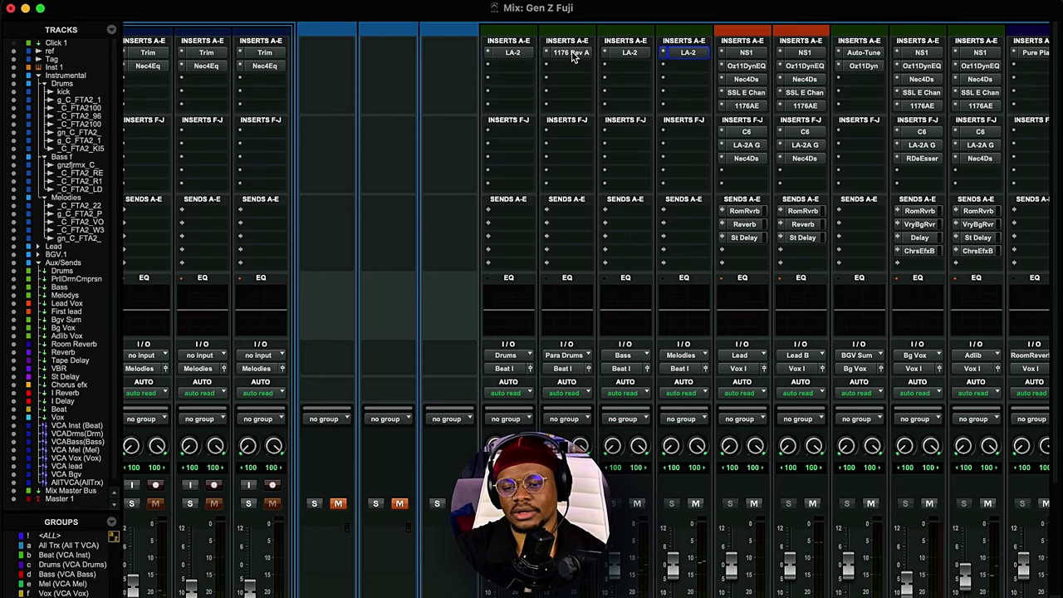
left_click(571, 51)
left_click_drag(547, 47, 559, 187)
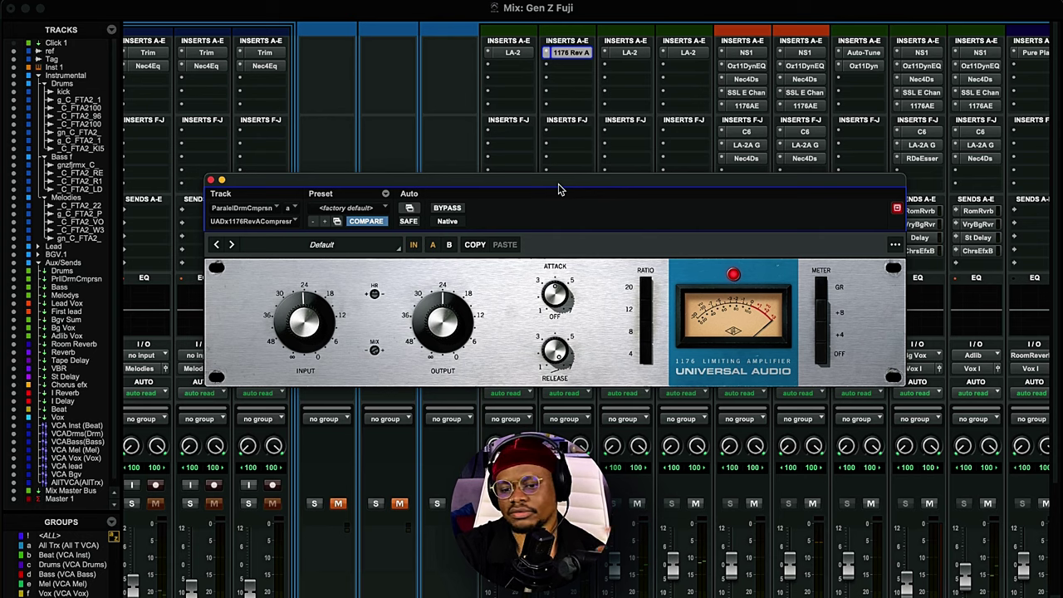
left_click_drag(211, 184, 184, 81)
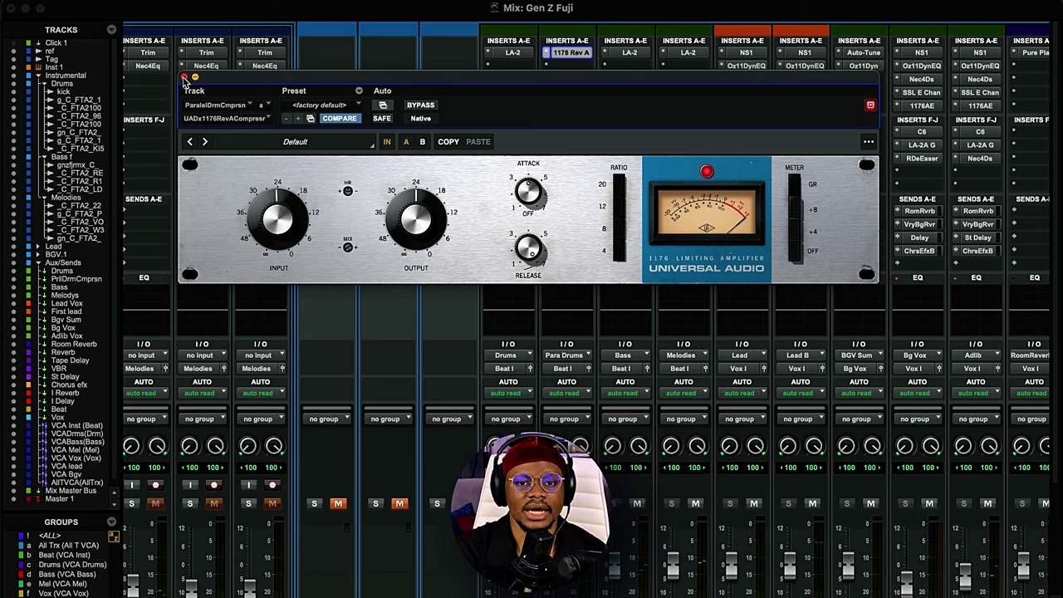
left_click(184, 78)
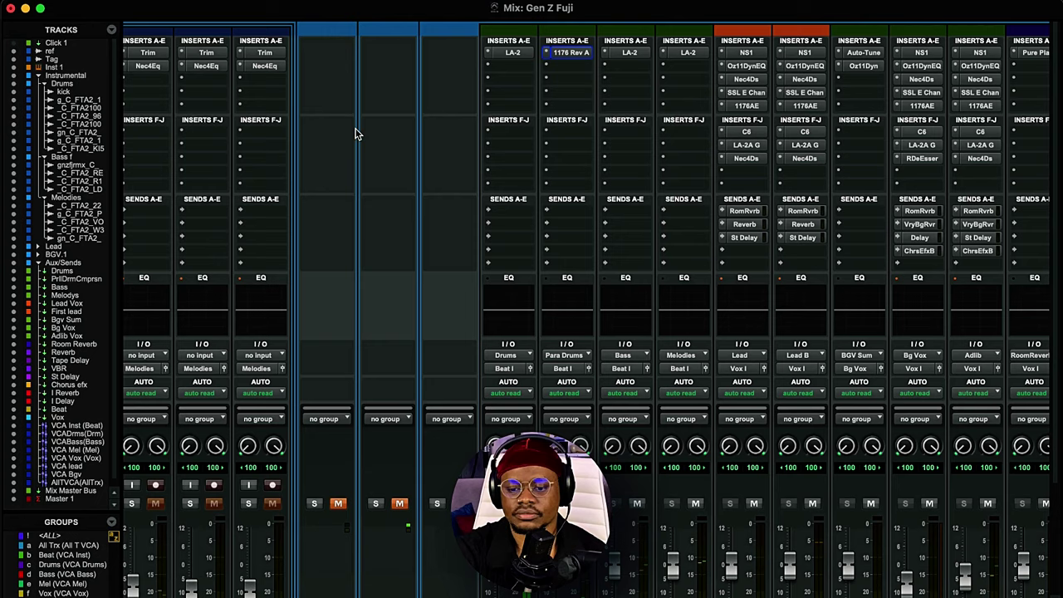
Unmute the Bass f and Melodies folder tracks and return to the aux buses.
scroll(284, 288, "left", 10)
scroll(443, 314, "down", 5)
scroll(443, 314, "left", 10)
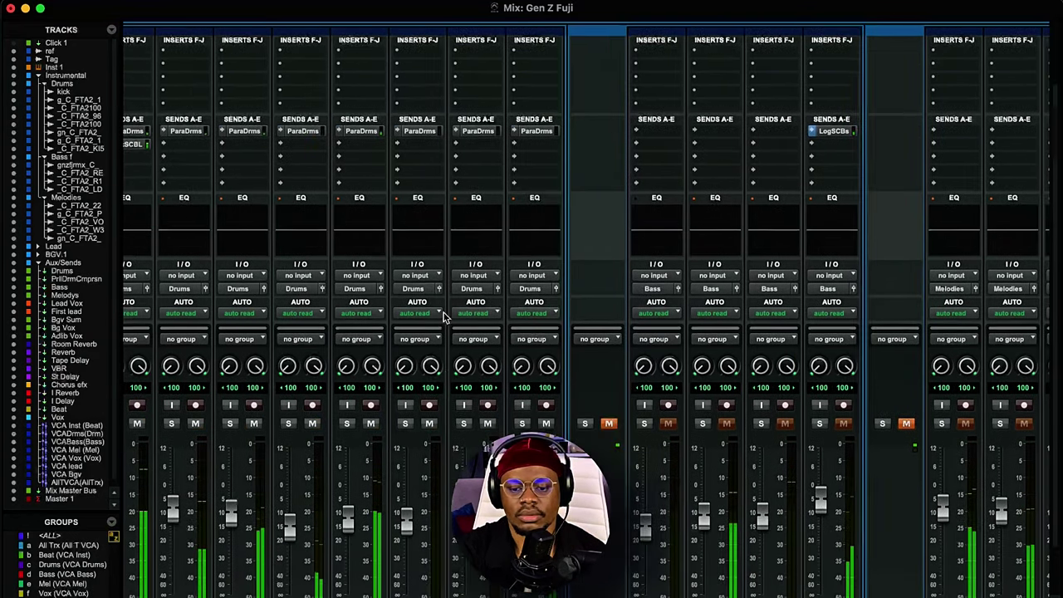
scroll(609, 366, "right", 5)
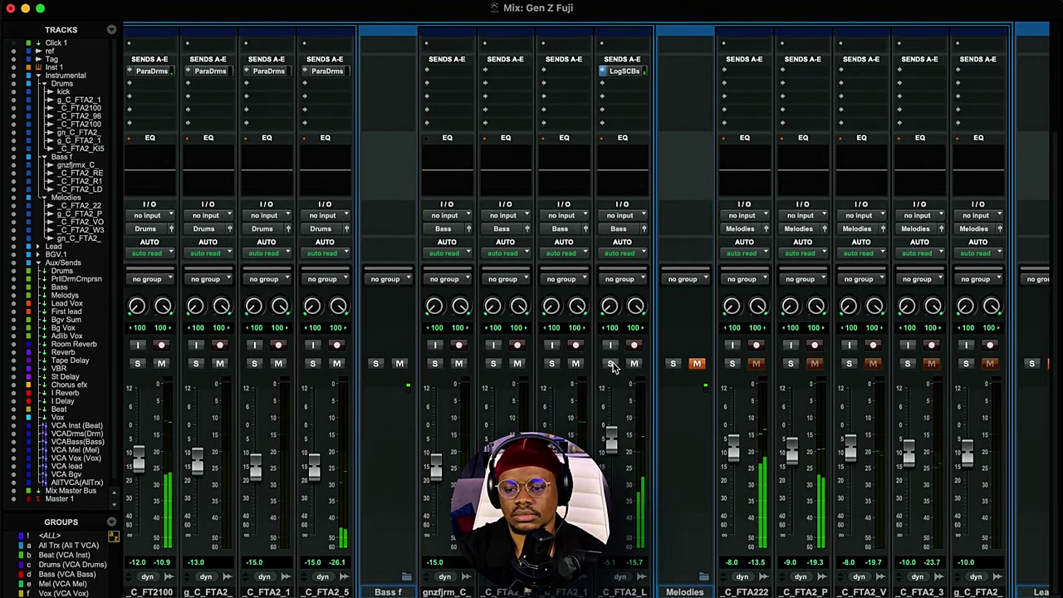
left_click(695, 362)
scroll(652, 348, "right", 15)
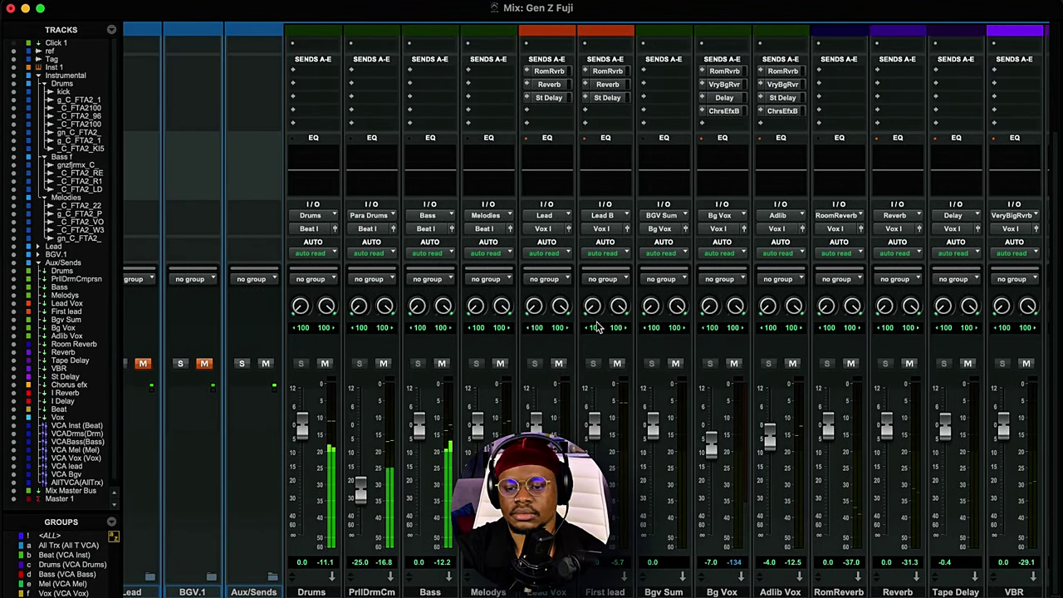
Expand the Lead folder track in the Edit window and return to the Mix window.
key("super+equal")
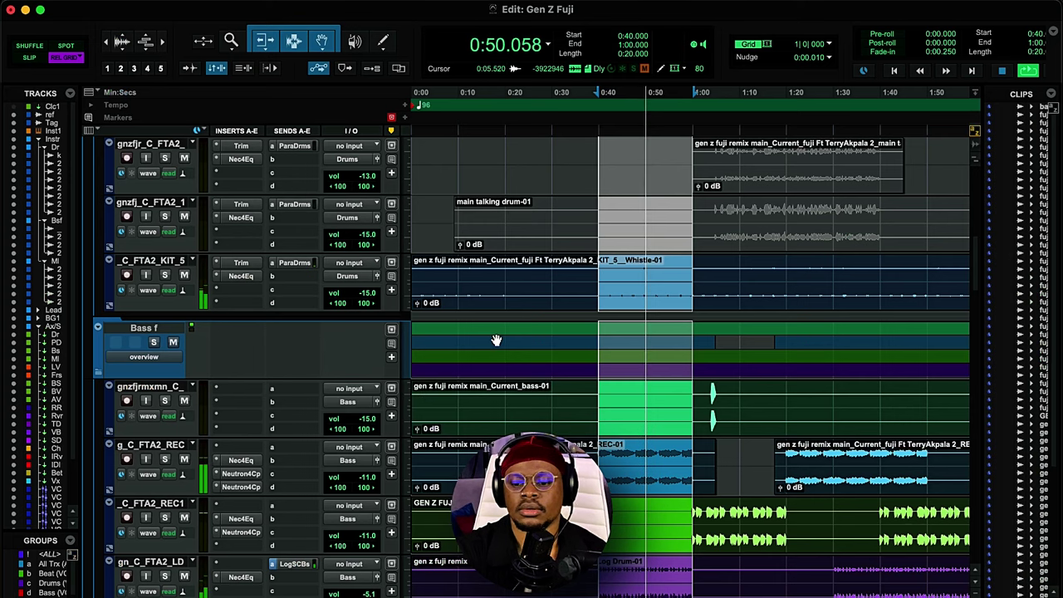
scroll(541, 385, "down", 10)
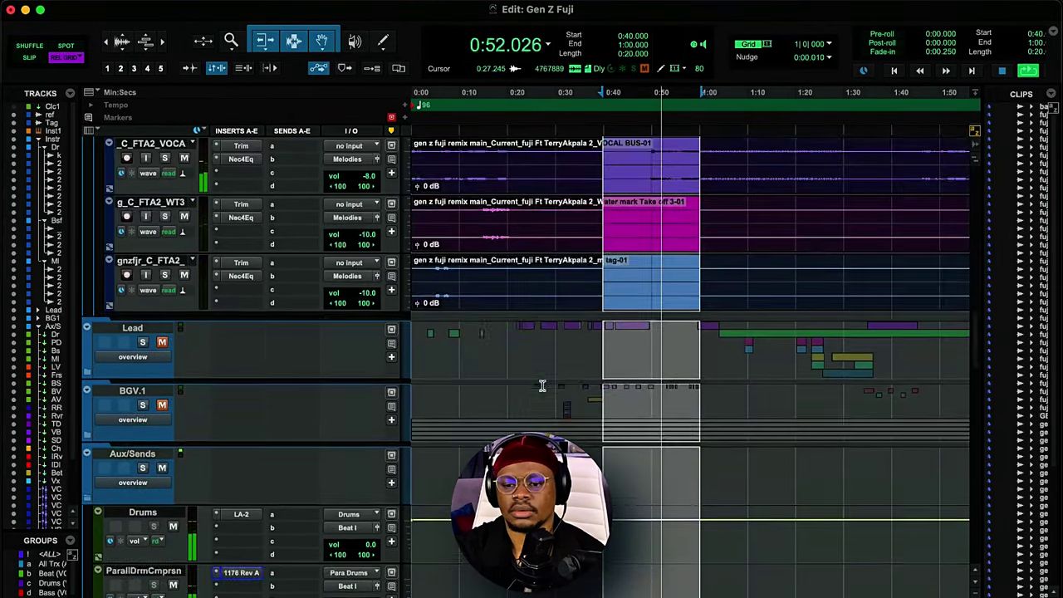
scroll(541, 385, "up", 5)
scroll(505, 433, "up", 3)
scroll(505, 433, "down", 5)
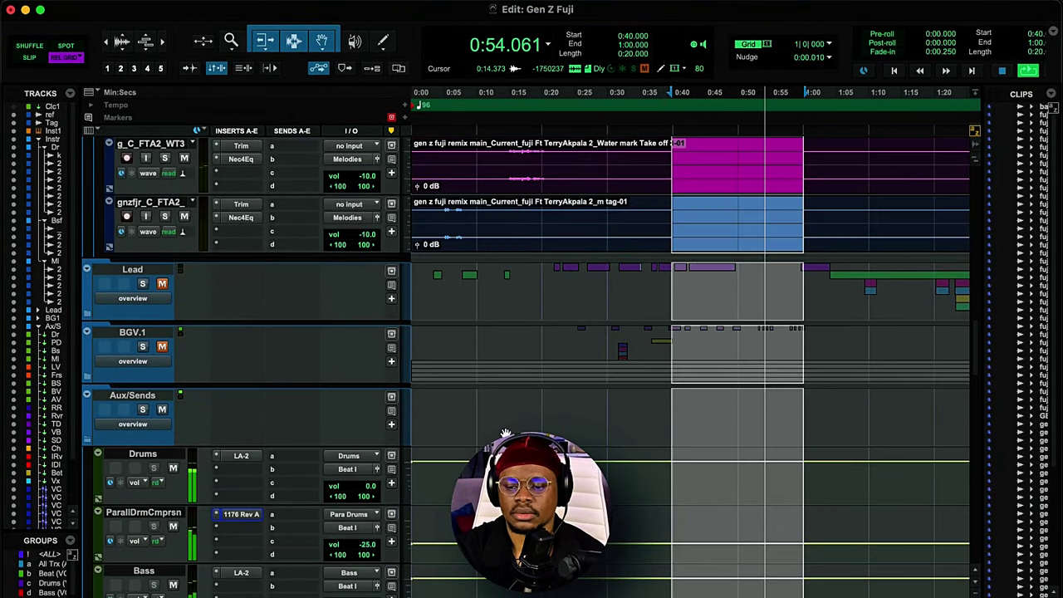
scroll(504, 433, "up", 2)
key("super+equal")
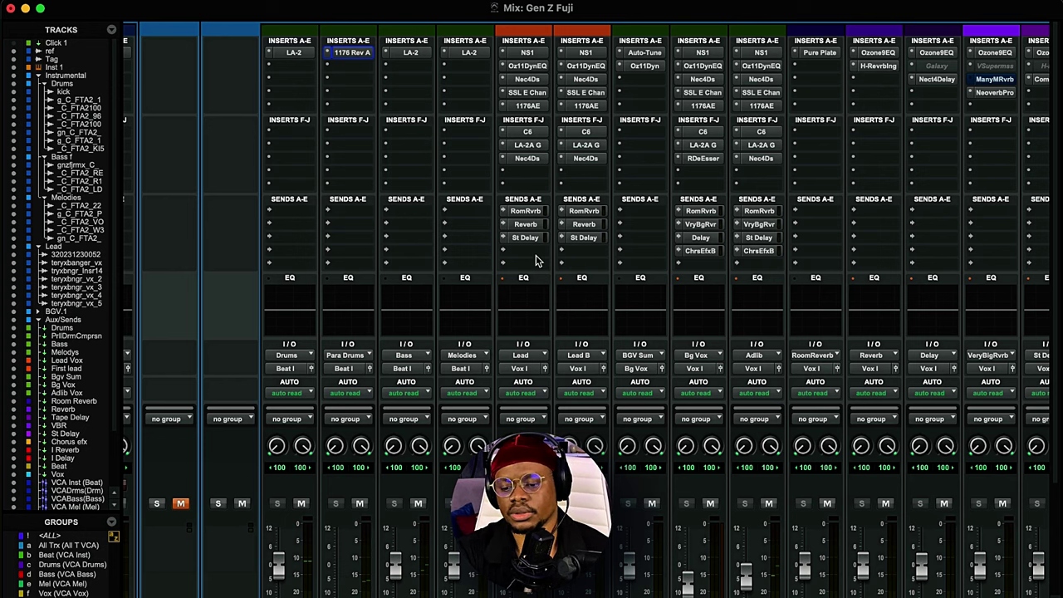
Examine the insert chains, sends and fader levels of the Lead Vox and First lead buses.
key("space")
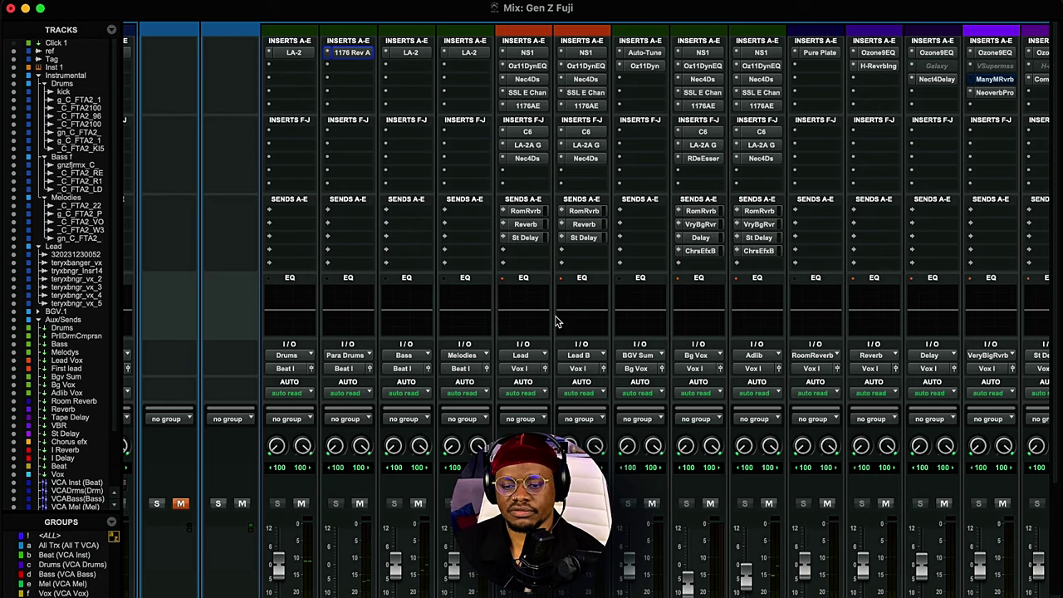
scroll(532, 315, "right", 1)
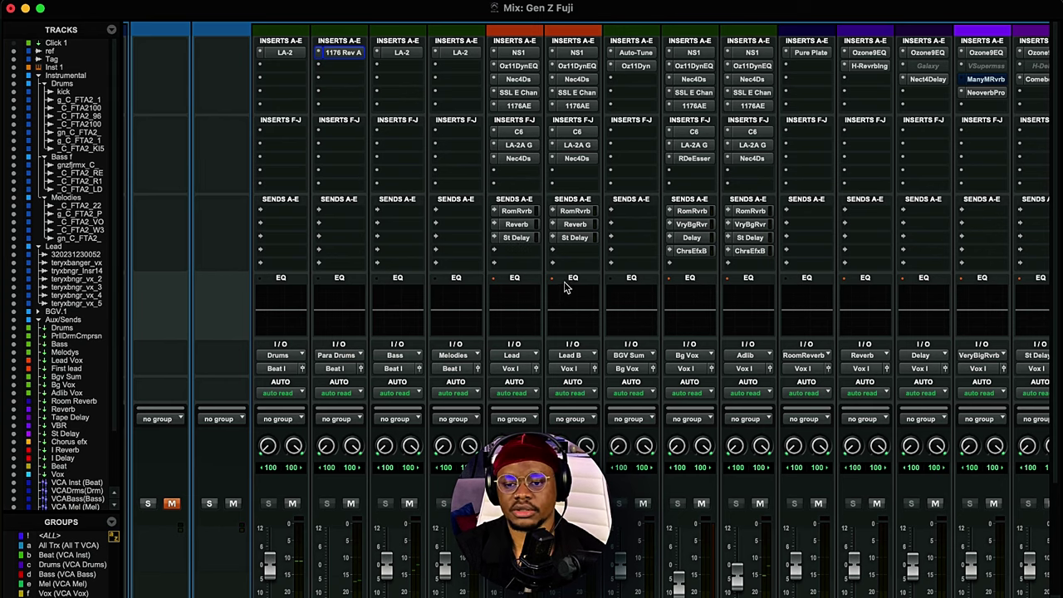
scroll(564, 286, "down", 5)
scroll(565, 286, "right", 2)
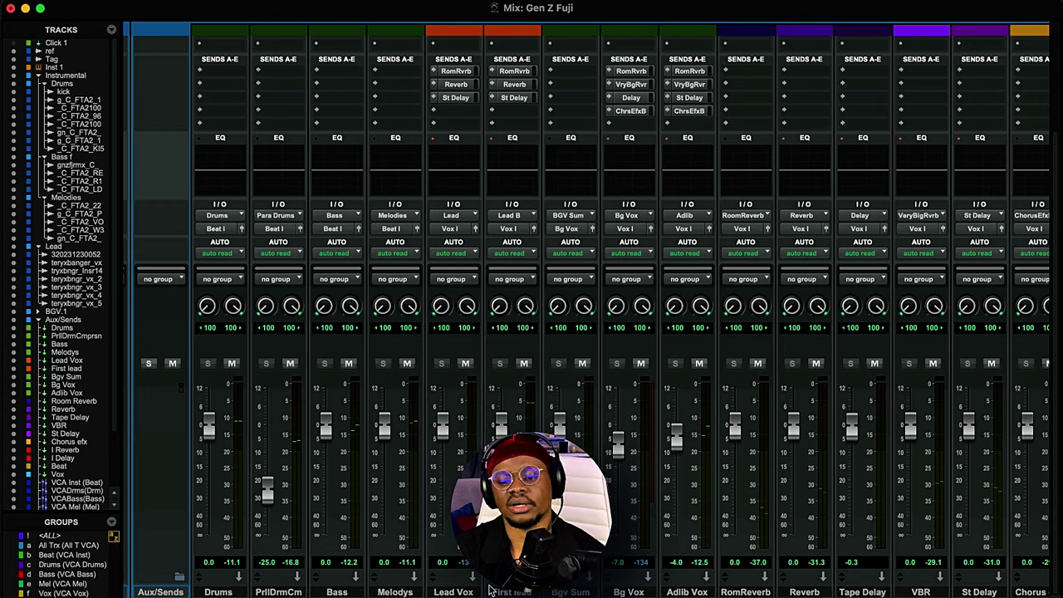
scroll(525, 148, "up", 5)
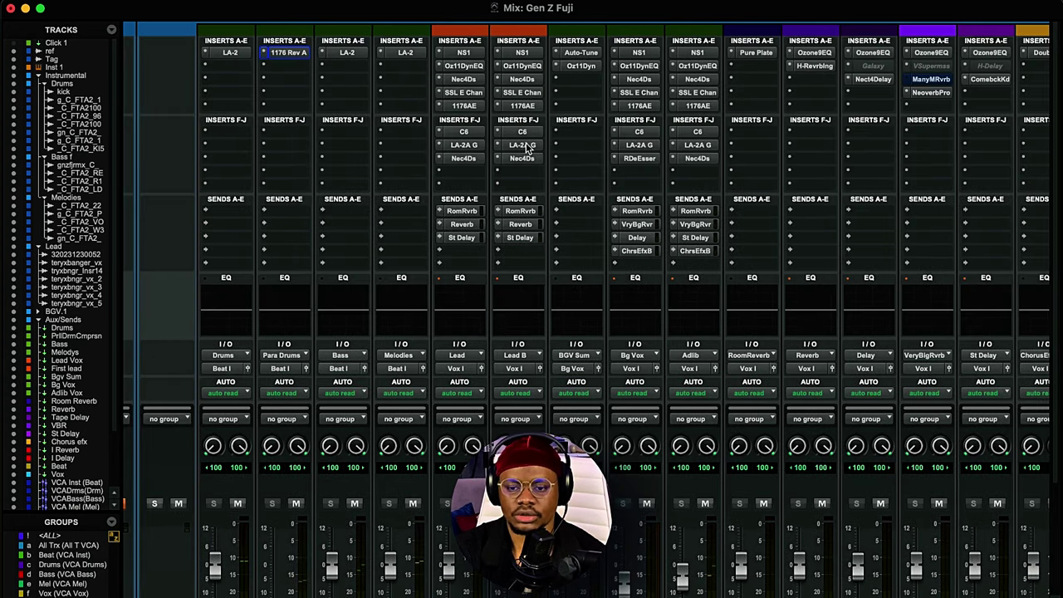
scroll(531, 324, "down", 4)
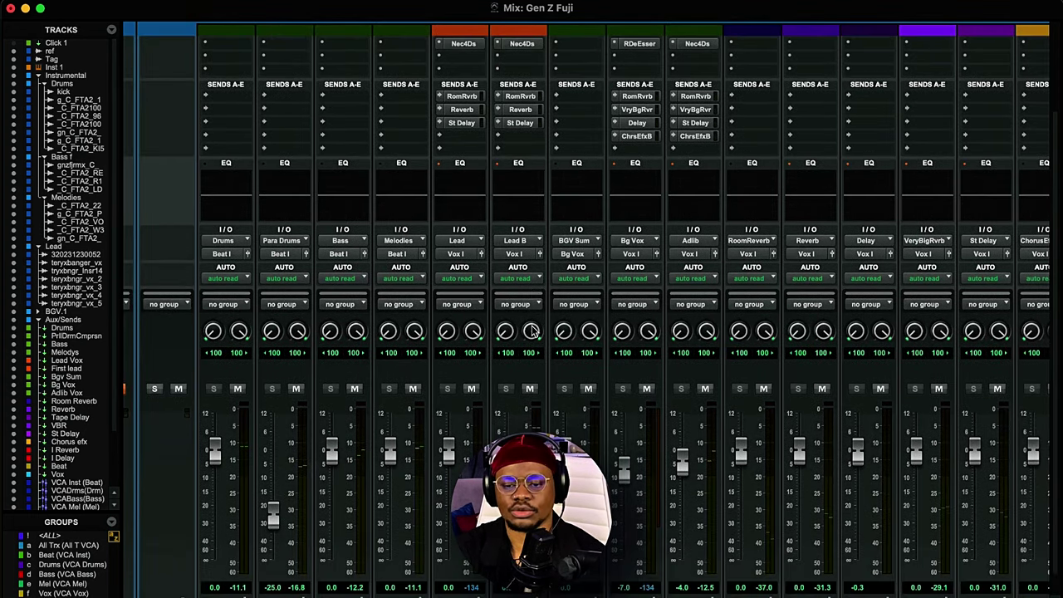
scroll(532, 331, "up", 4)
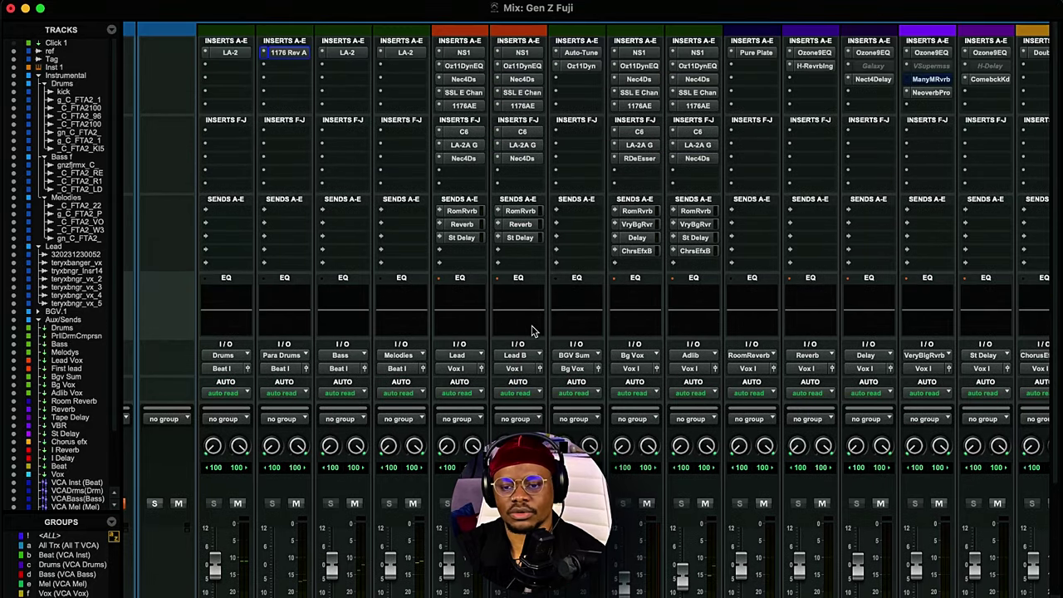
Review the NS1 noise suppressor and the Ozone 11 Dynamic EQ settings on the First lead bus.
left_click(520, 53)
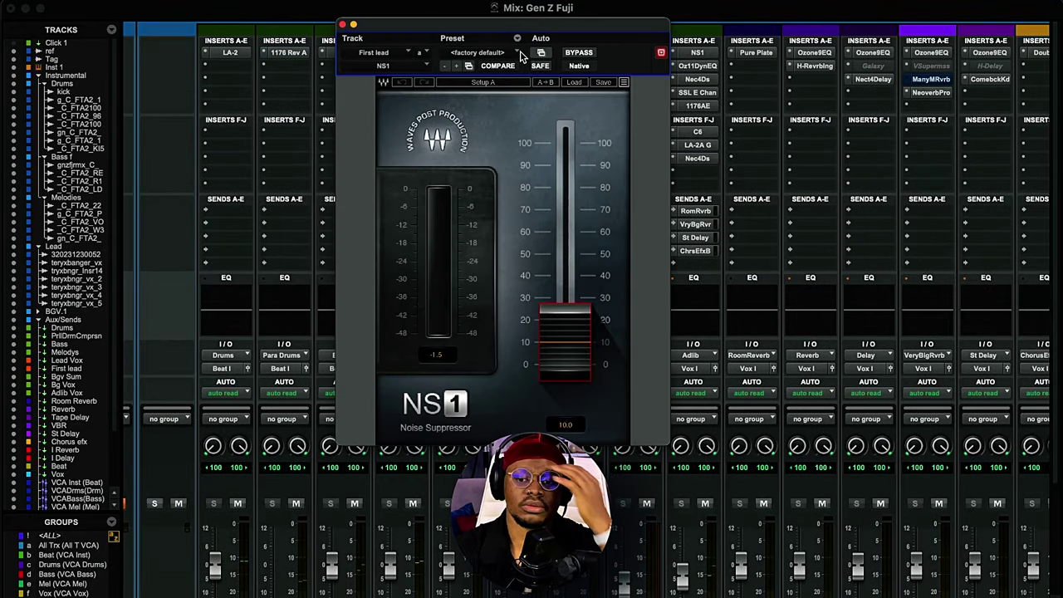
left_click(342, 25)
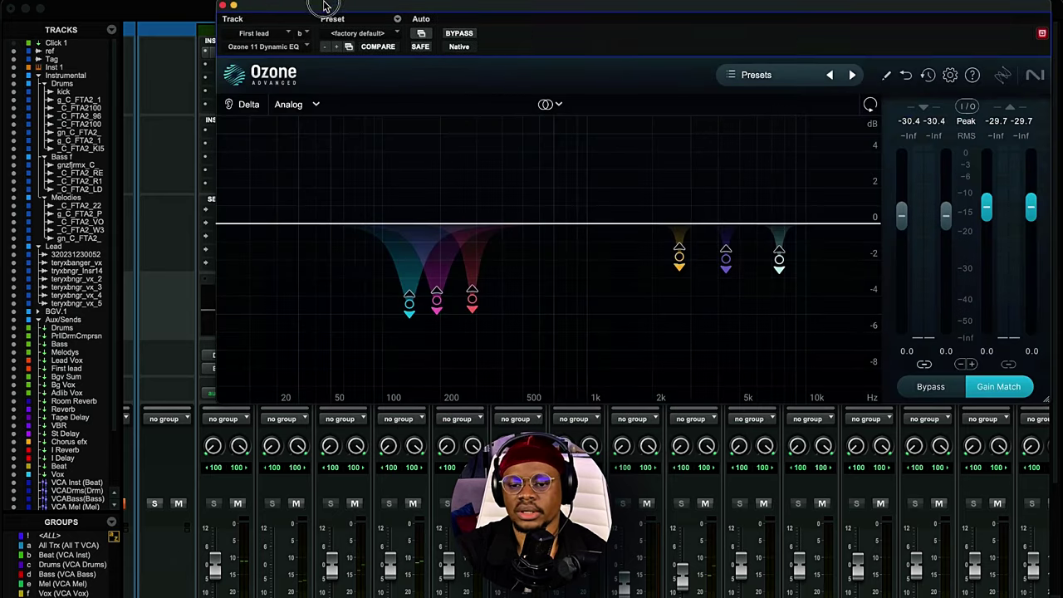
left_click_drag(327, 7, 294, 21)
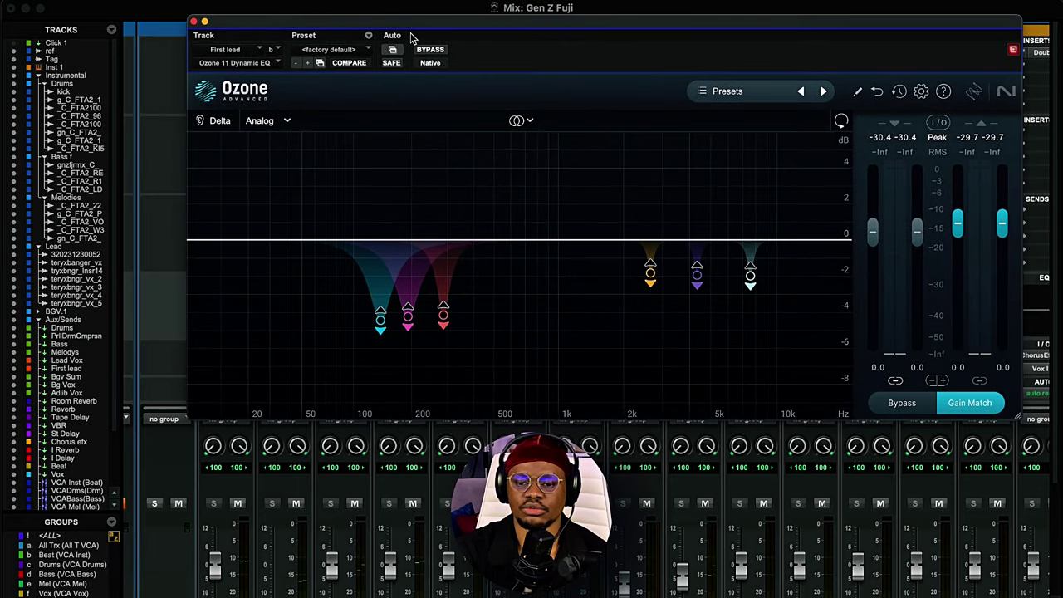
left_click(193, 21)
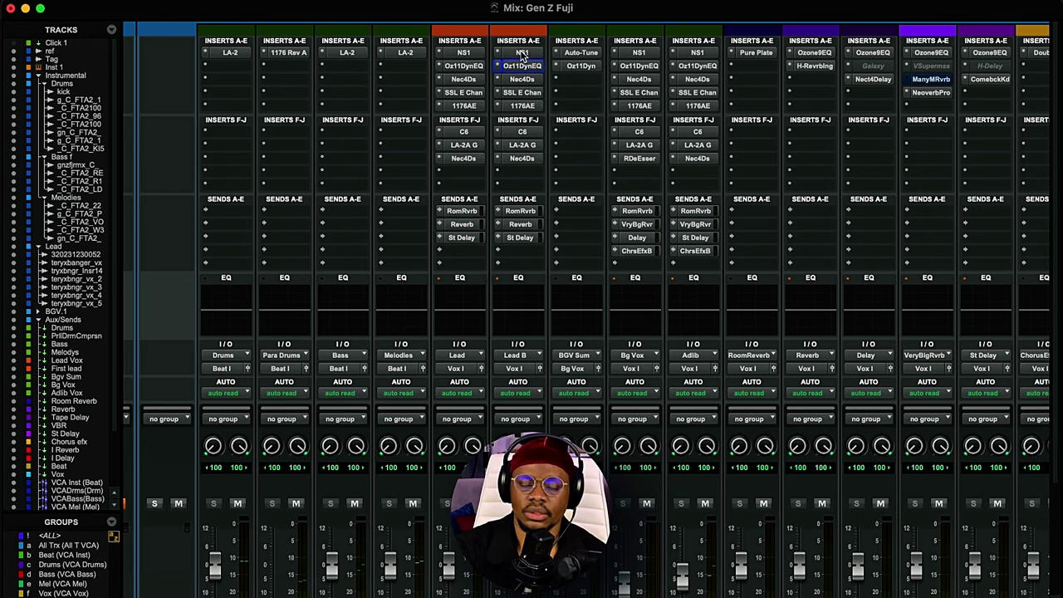
left_click(521, 66)
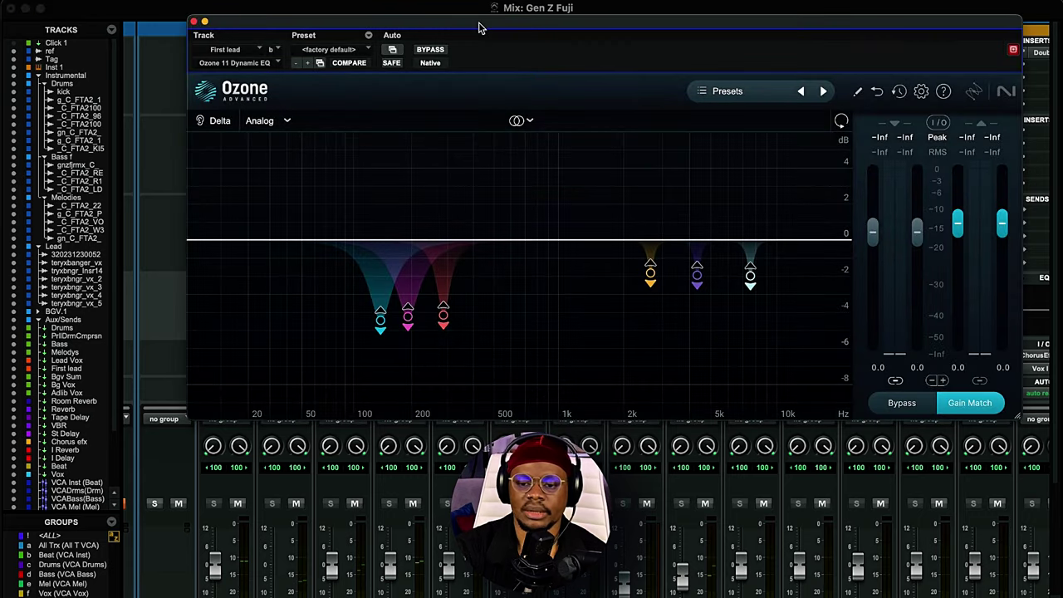
left_click_drag(490, 23, 491, 51)
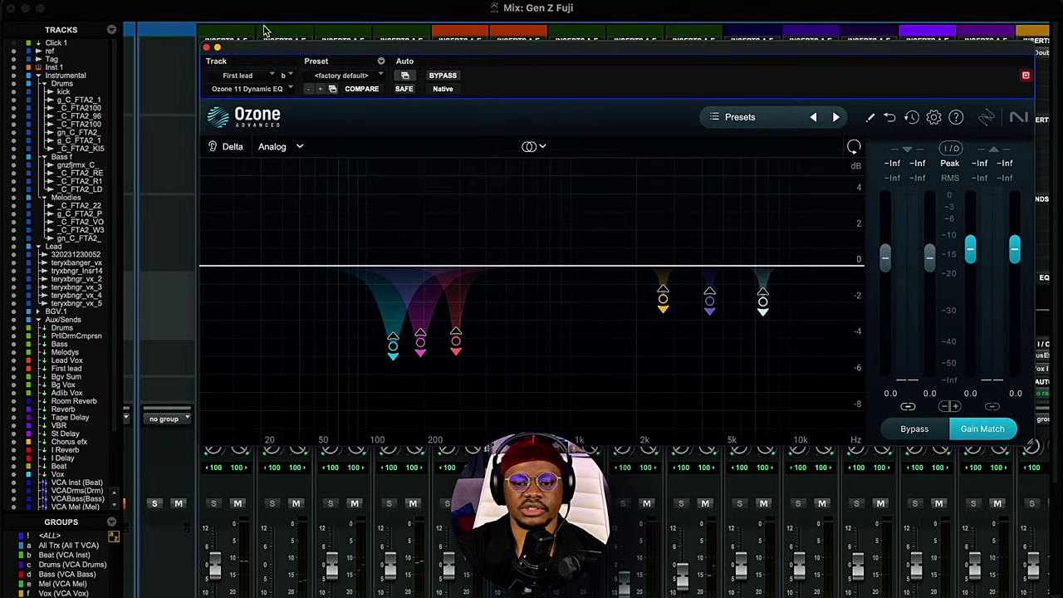
left_click(206, 48)
Check the First lead bus's Nectar 4 DeEsser during playback, turn on Listen for the detected sibilance and close the plug-in.
left_click(519, 78)
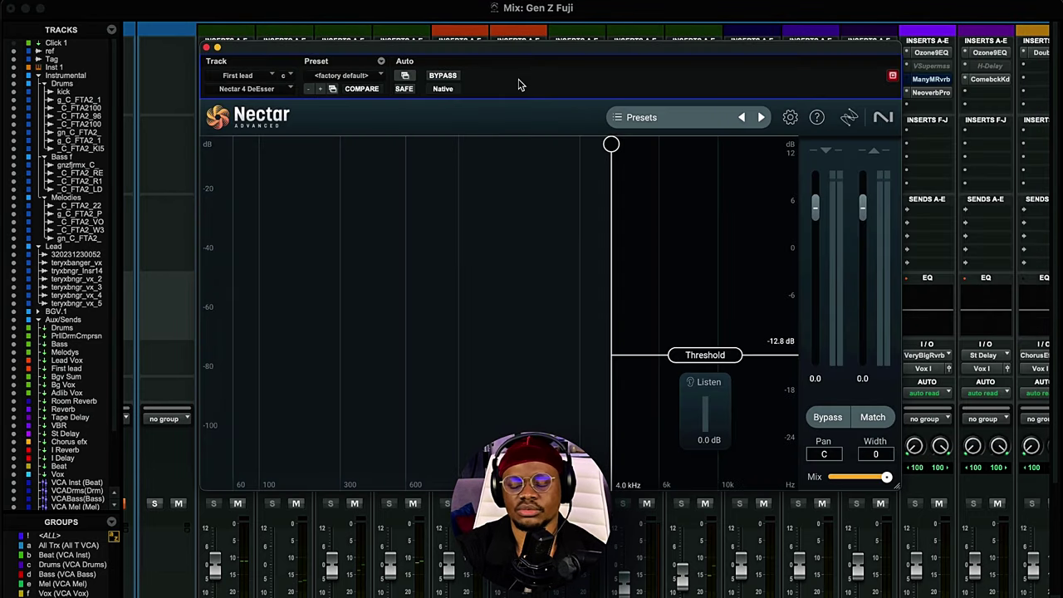
left_click_drag(569, 51, 526, 21)
key("space")
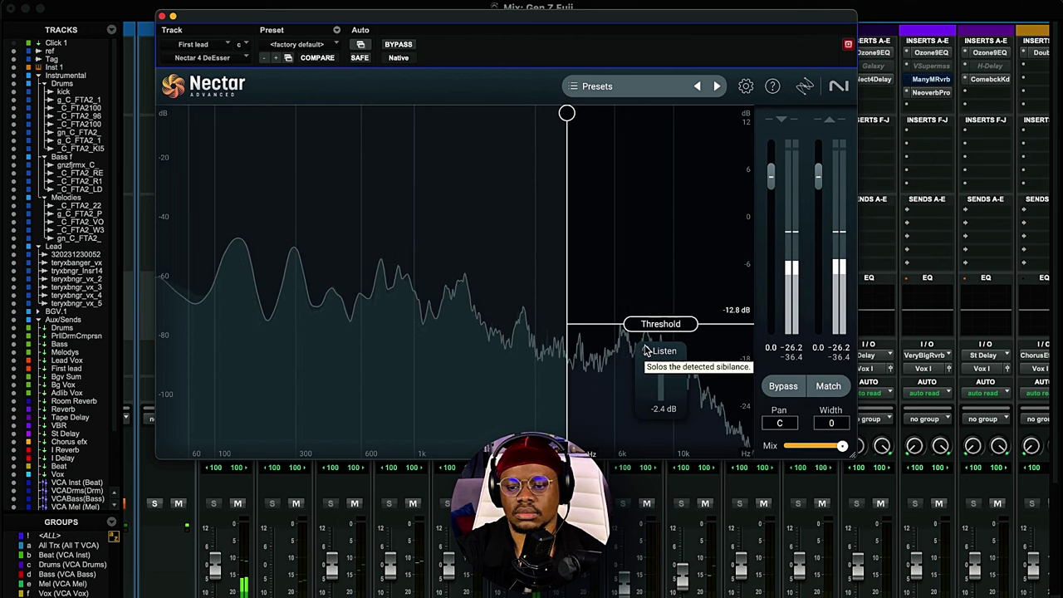
key("space")
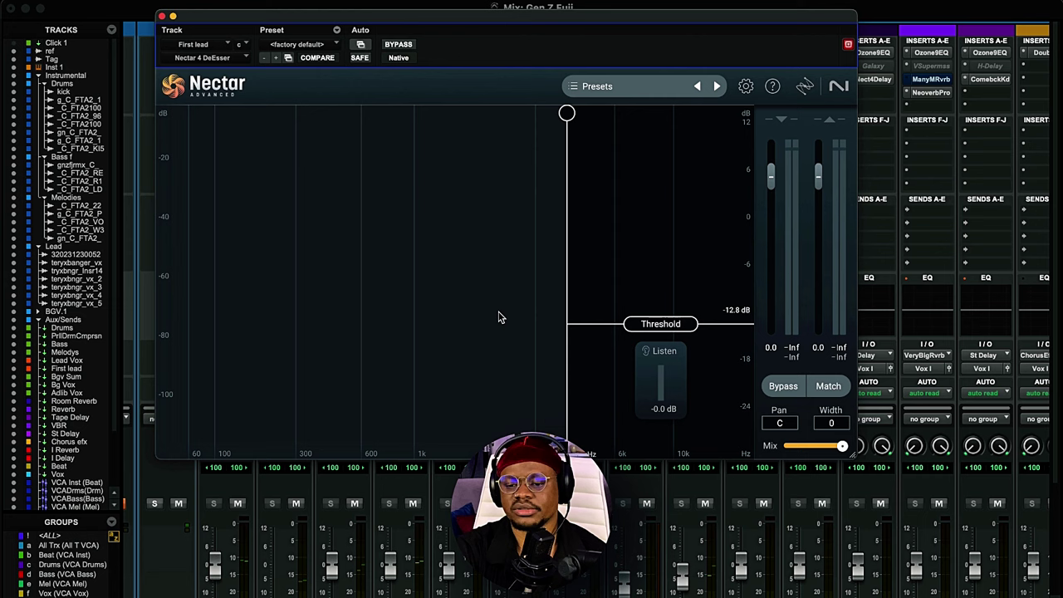
left_click(647, 352)
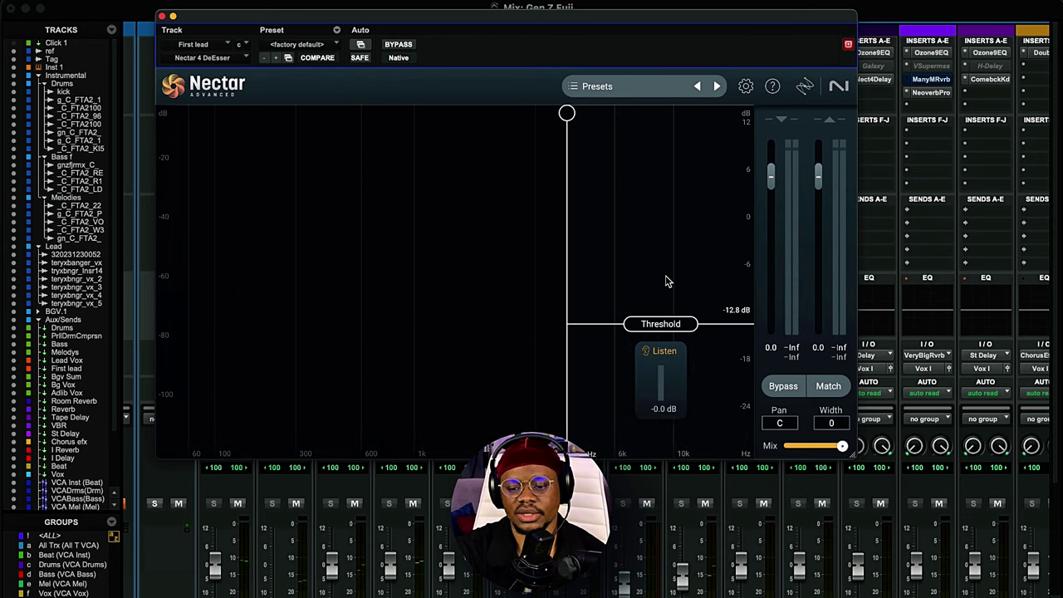
left_click_drag(556, 25, 581, 19)
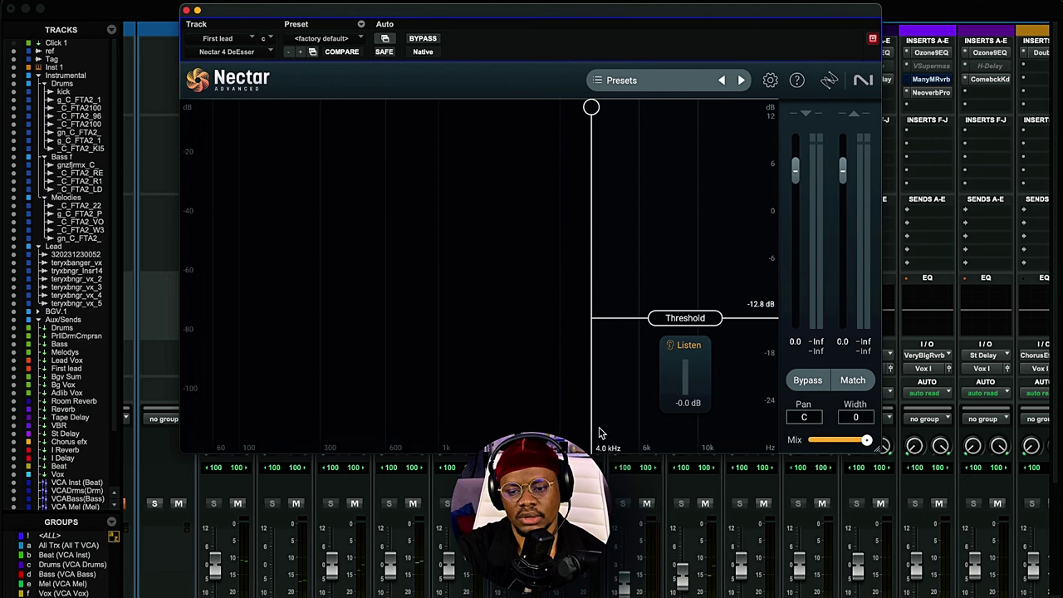
left_click(187, 10)
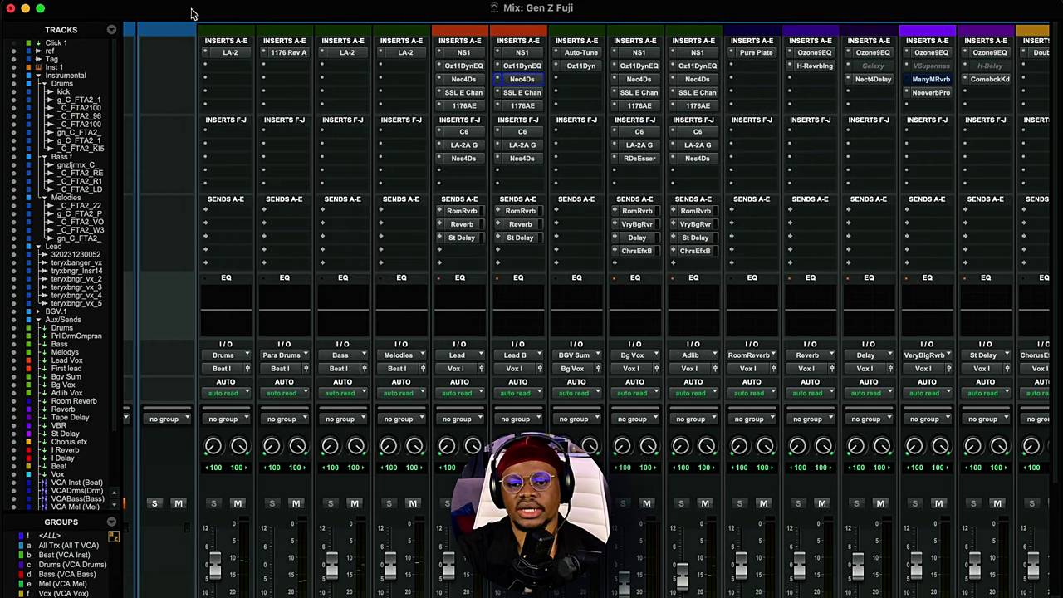
Open the First lead bus's SSL E Channel Strip and compare the vocal with the plug-in bypassed and active.
mouse_move(519, 97)
left_mouse_down()
mouse_move(523, 108)
mouse_move(518, 86)
left_mouse_up()
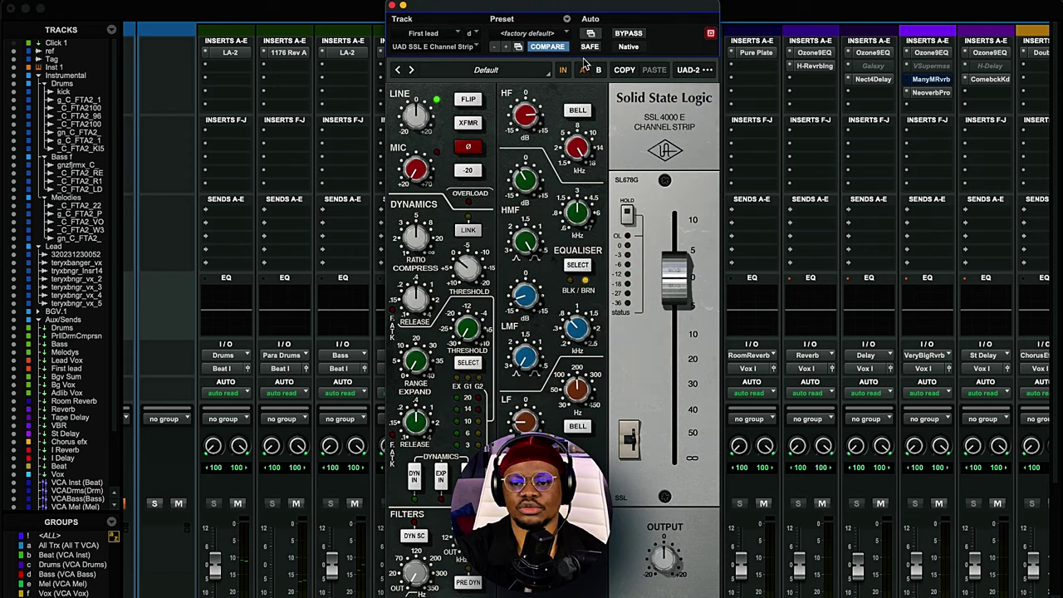
left_click(629, 35)
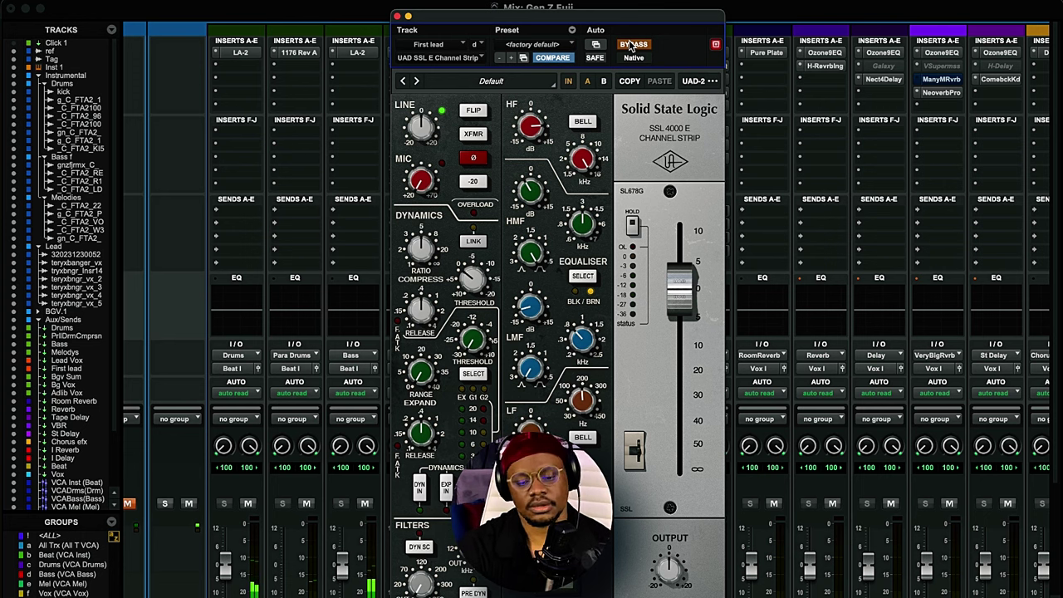
left_click(633, 44)
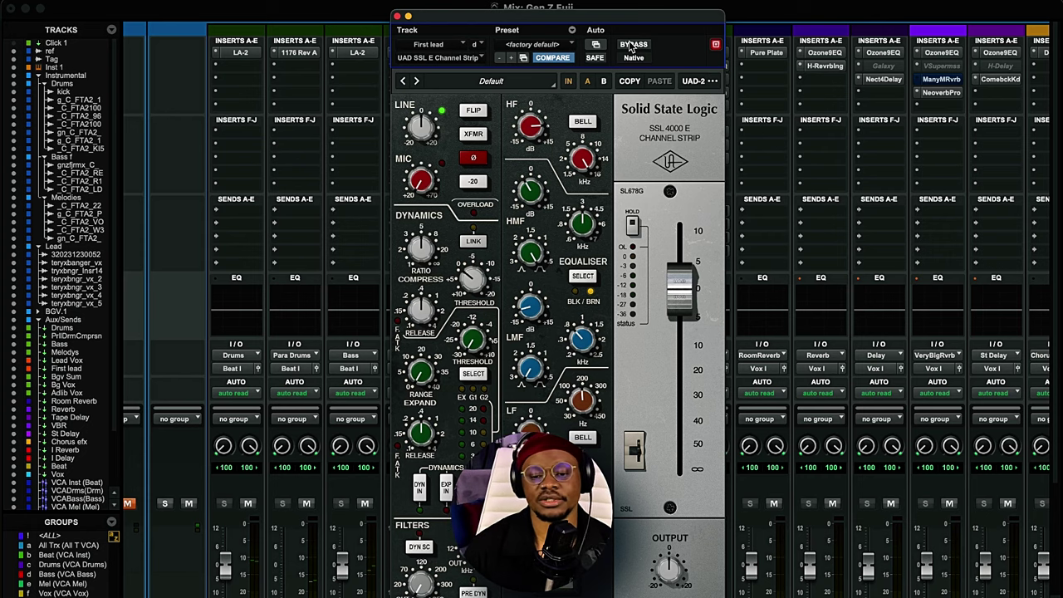
Review the First lead bus's SSL E Channel Strip equaliser, focusing on the low-mid band gain, and close the plug-in.
left_click_drag(631, 46, 631, 35)
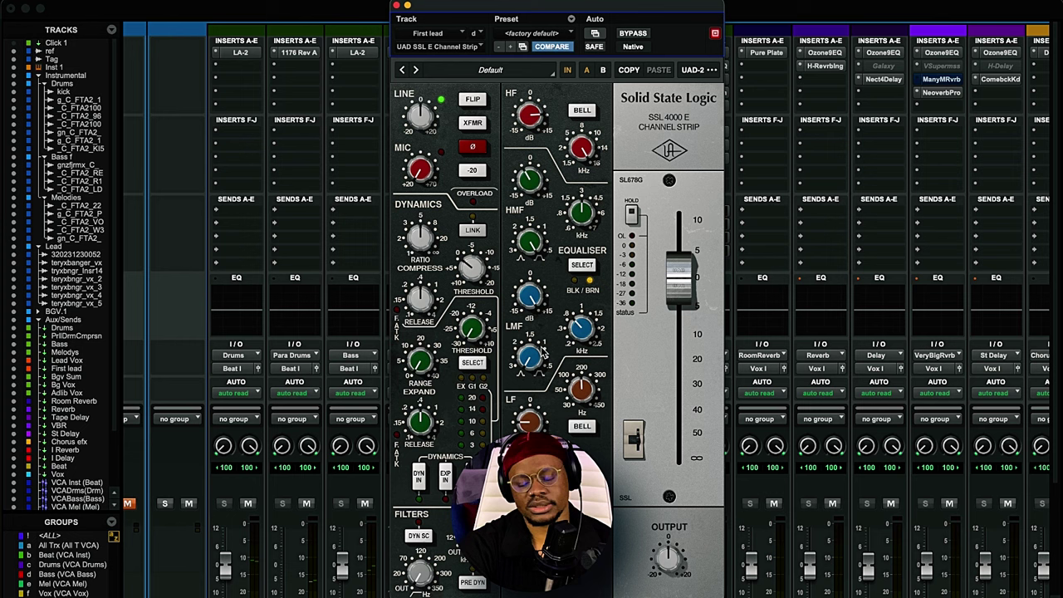
left_click(583, 267)
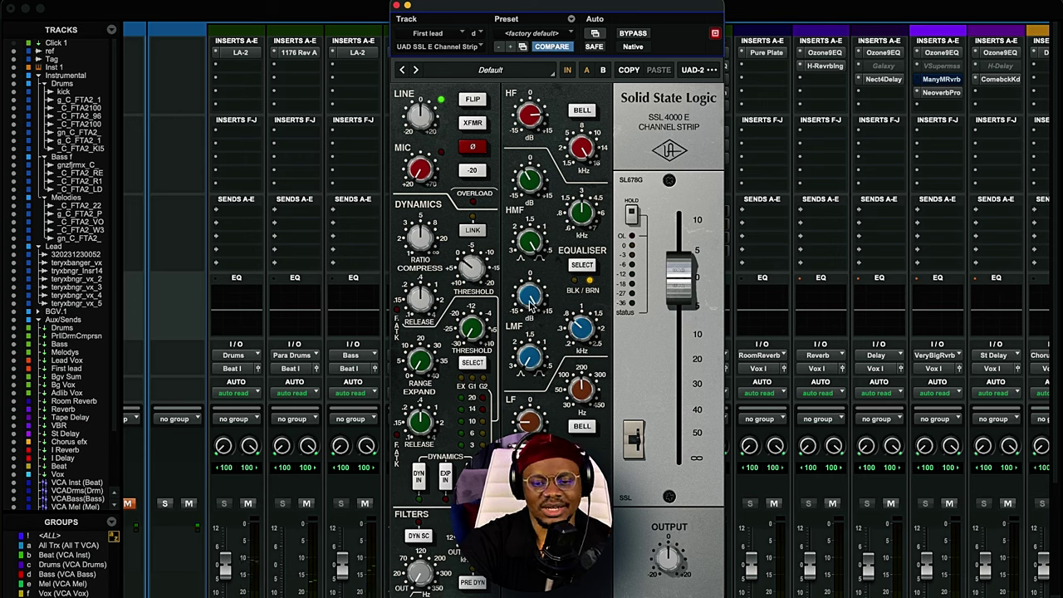
mouse_move(529, 307)
left_mouse_down()
mouse_move(530, 297)
mouse_move(527, 314)
left_mouse_up()
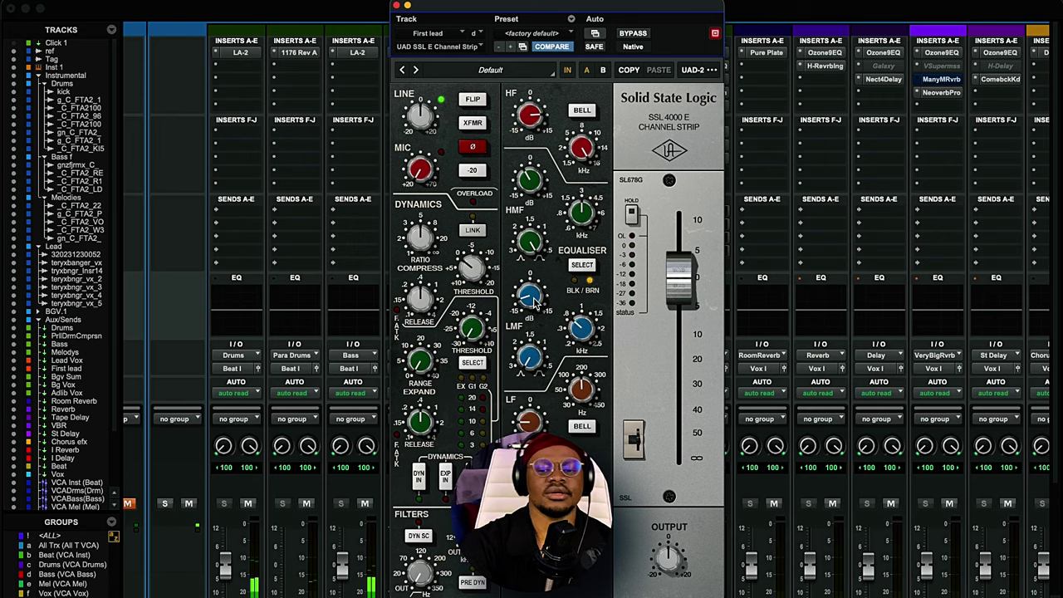
left_click_drag(571, 4, 569, 4)
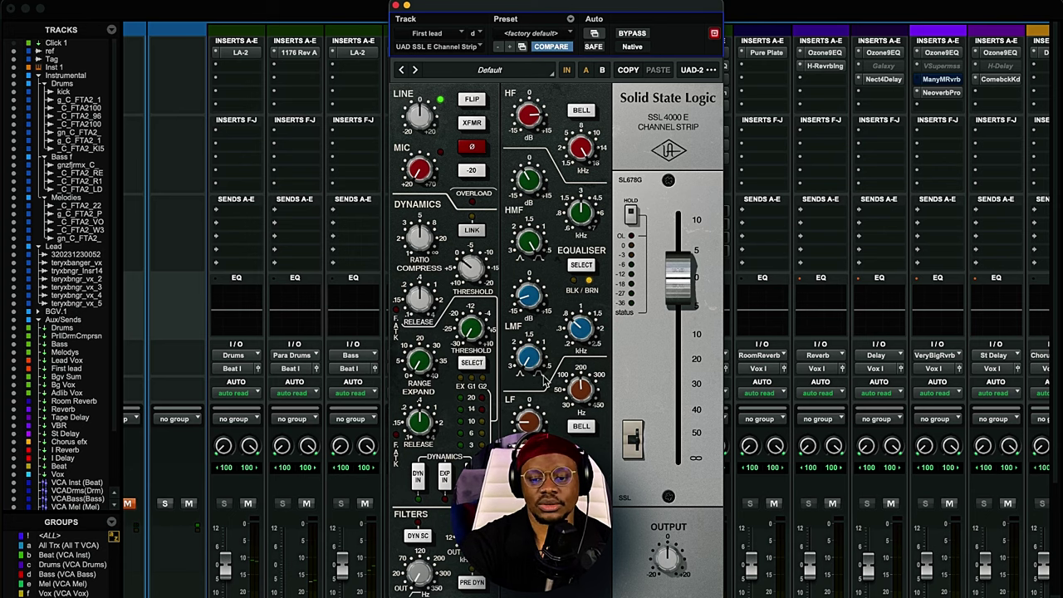
key("super+w")
Open the First lead bus's 1176AE limiter, examine its input, output, attack, release and ratio settings, and close it.
left_click(532, 107)
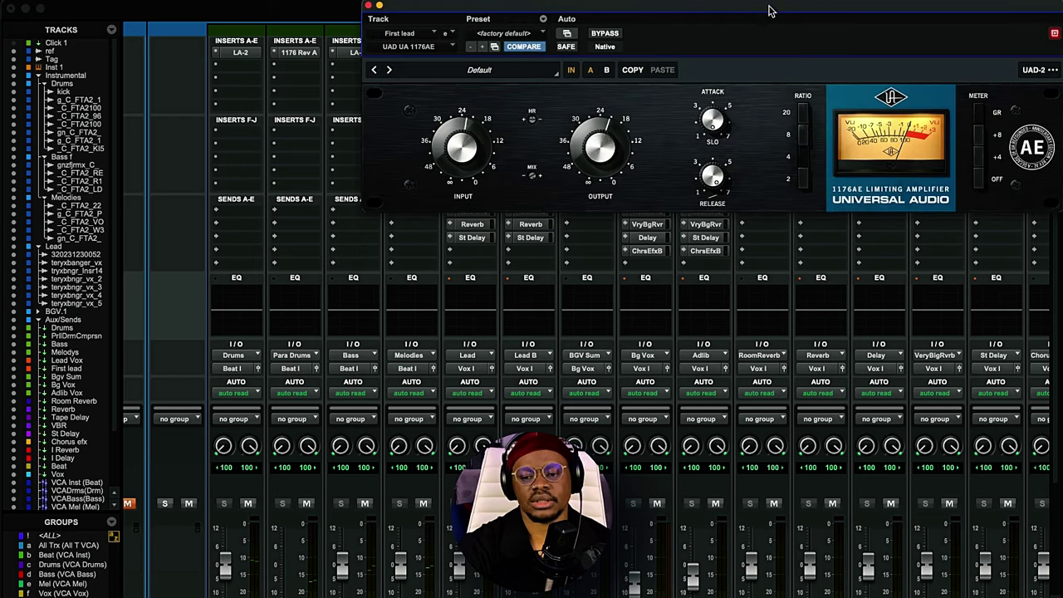
left_click_drag(770, 10, 533, 59)
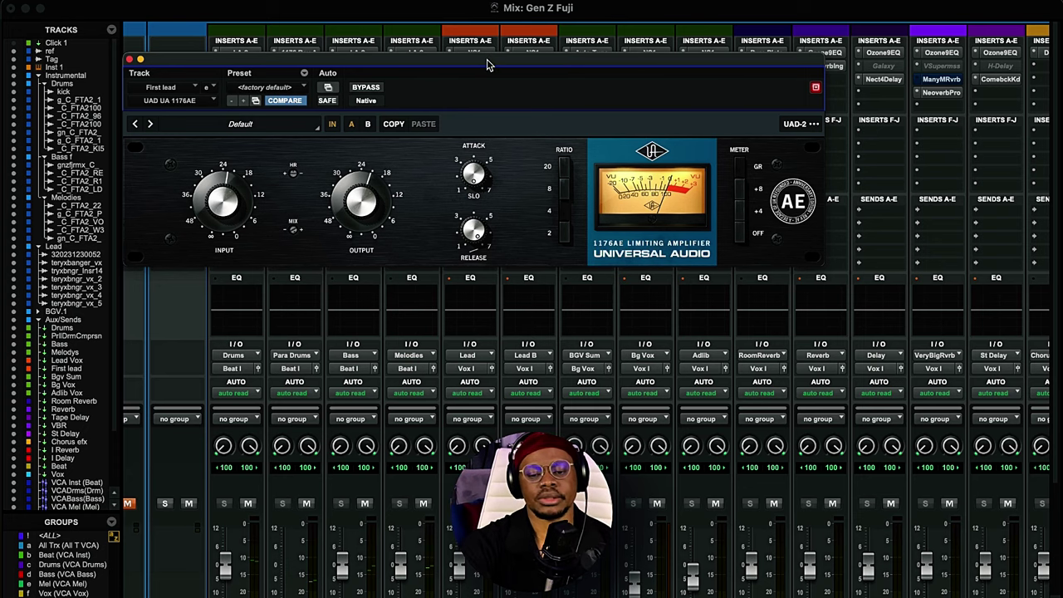
left_click_drag(486, 59, 469, 76)
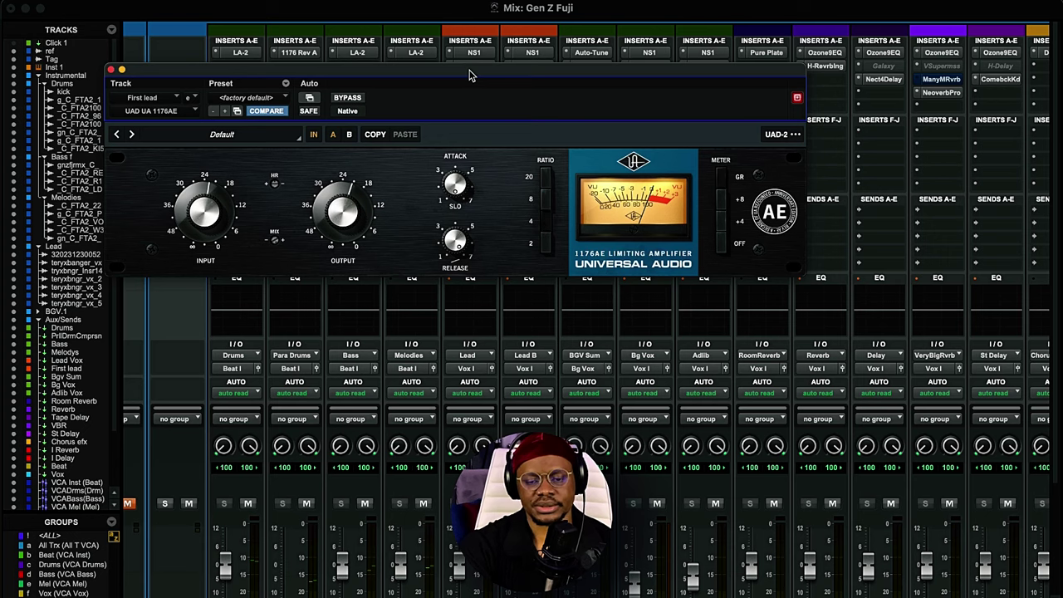
left_click_drag(469, 76, 486, 52)
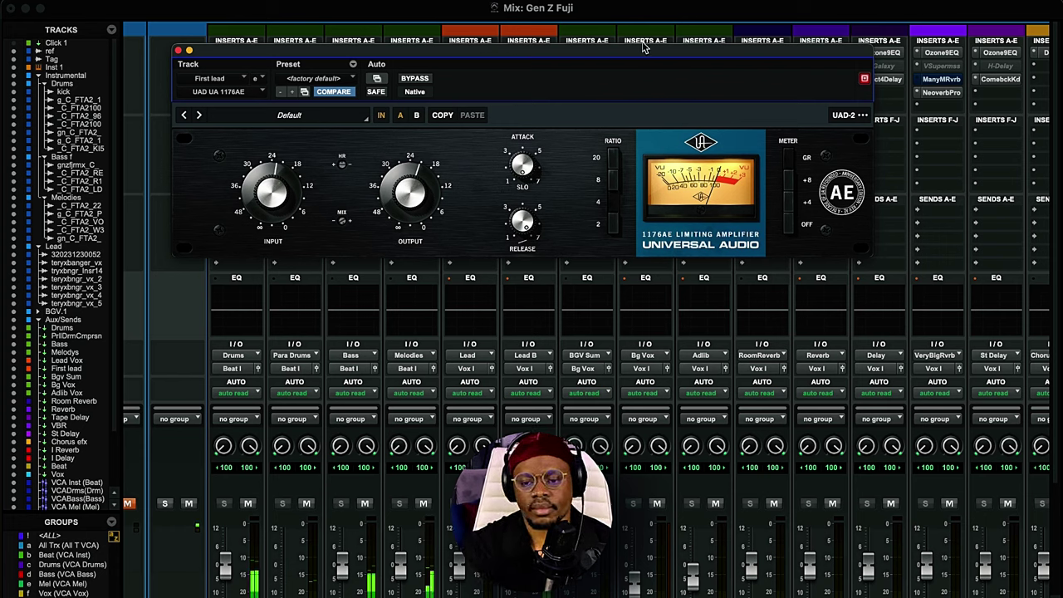
left_click_drag(586, 53, 514, 58)
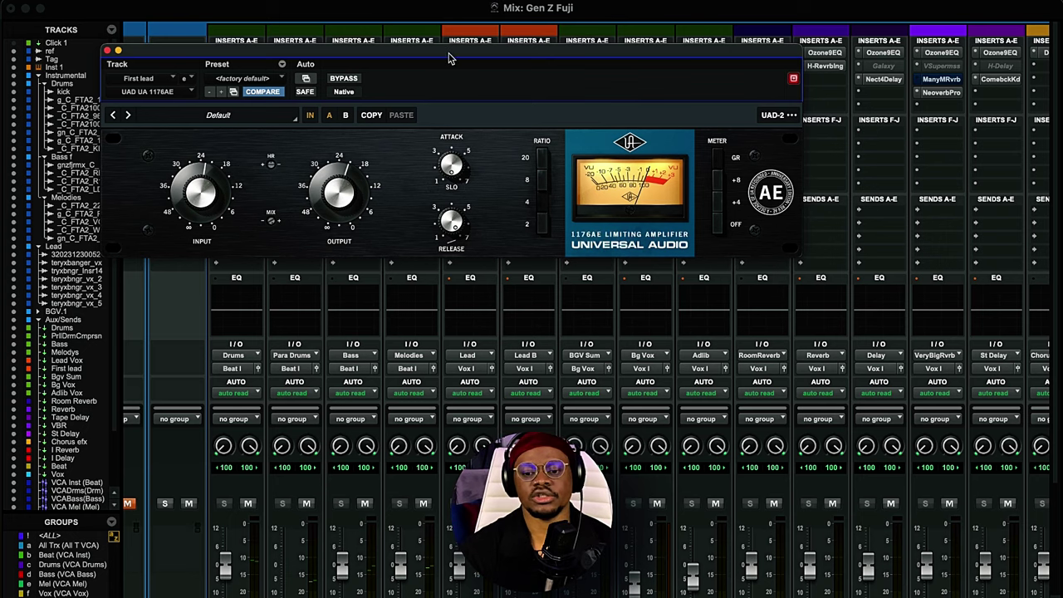
left_click_drag(431, 59, 586, 80)
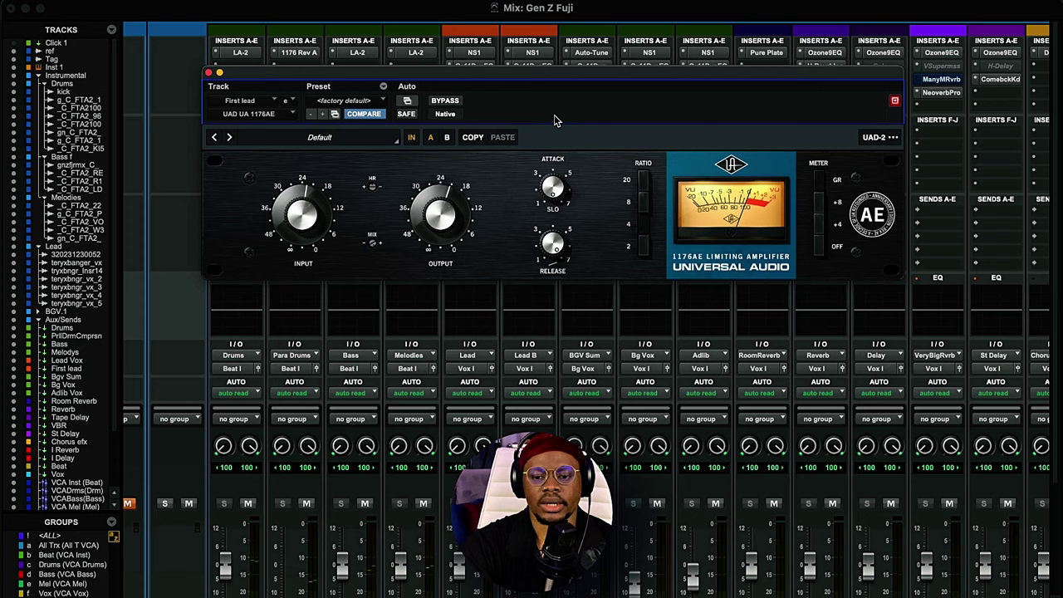
left_click_drag(538, 73, 533, 57)
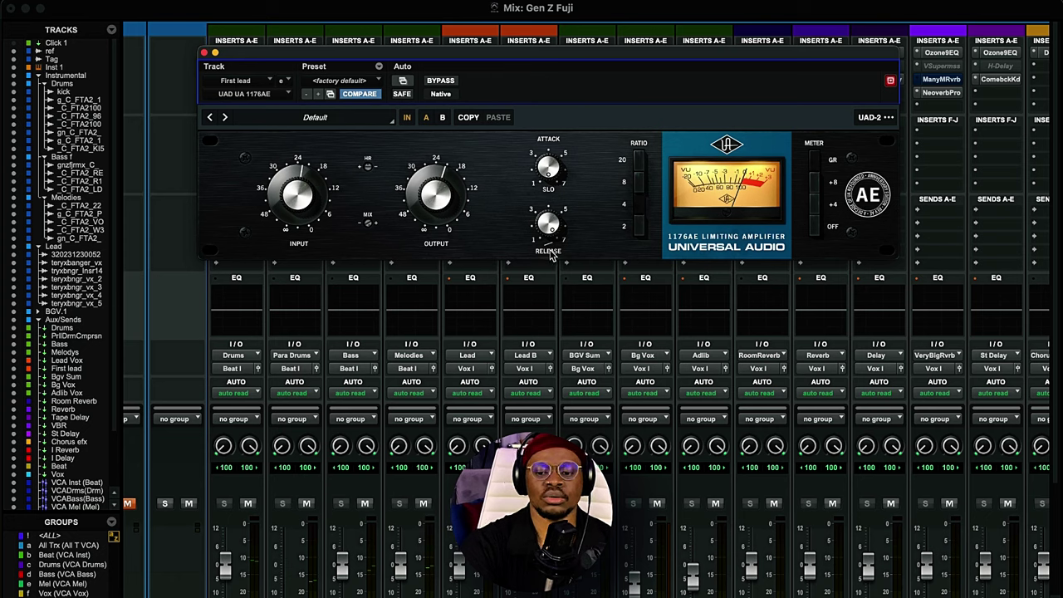
left_click_drag(524, 50, 559, 72)
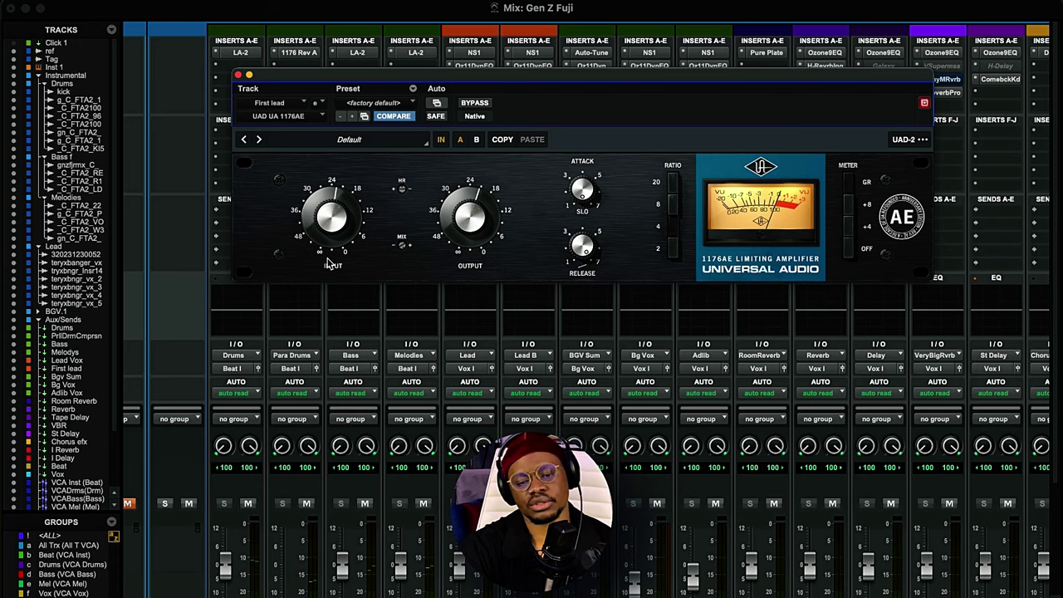
left_click_drag(594, 164, 523, 151)
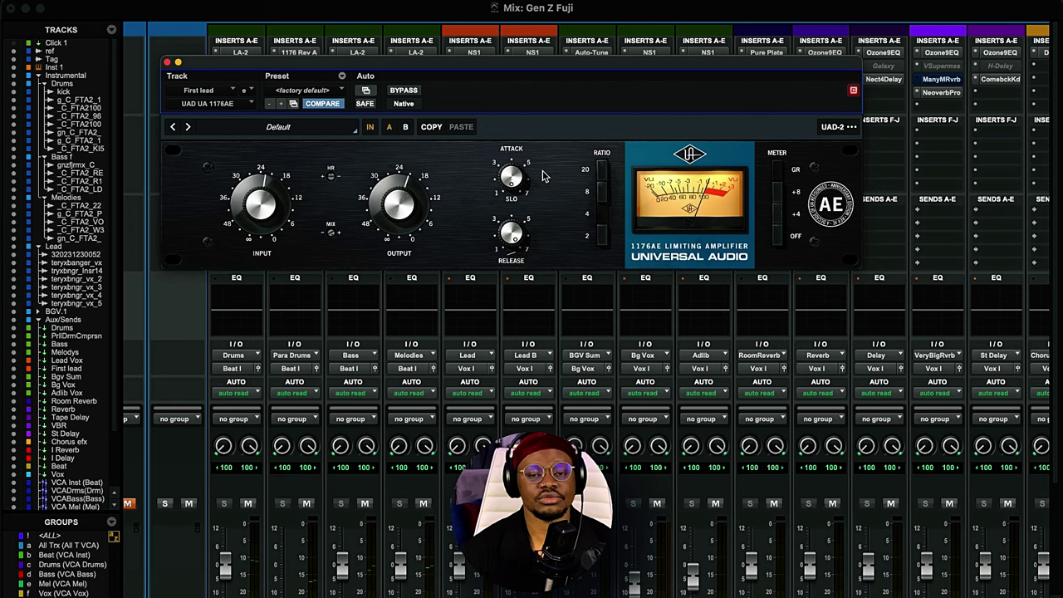
key("super+w")
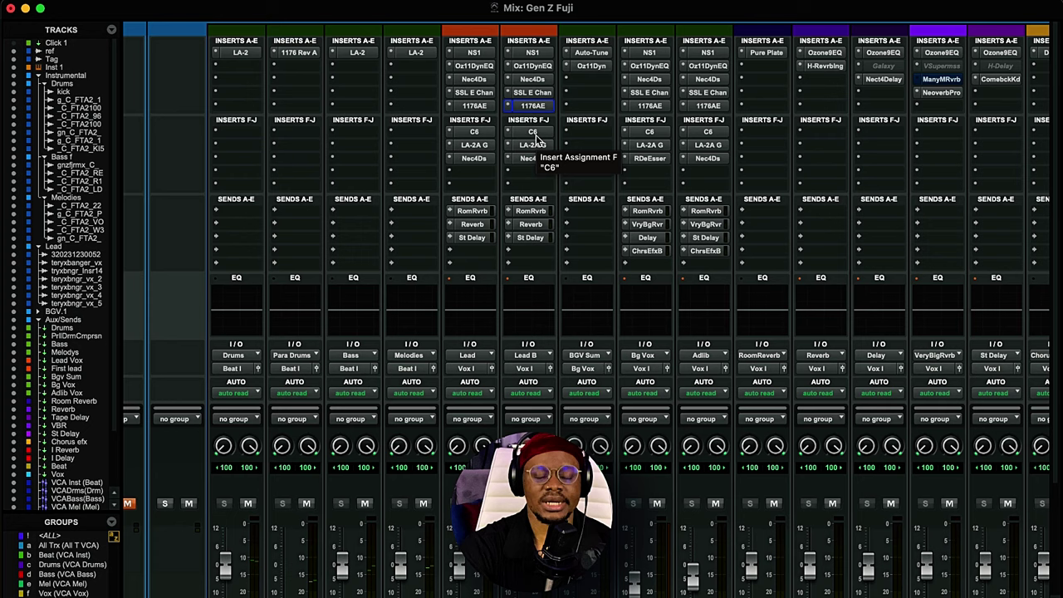
Open the First lead bus's C6 multiband compressor, compare the vocal with it bypassed and active, and close it.
left_click(532, 132)
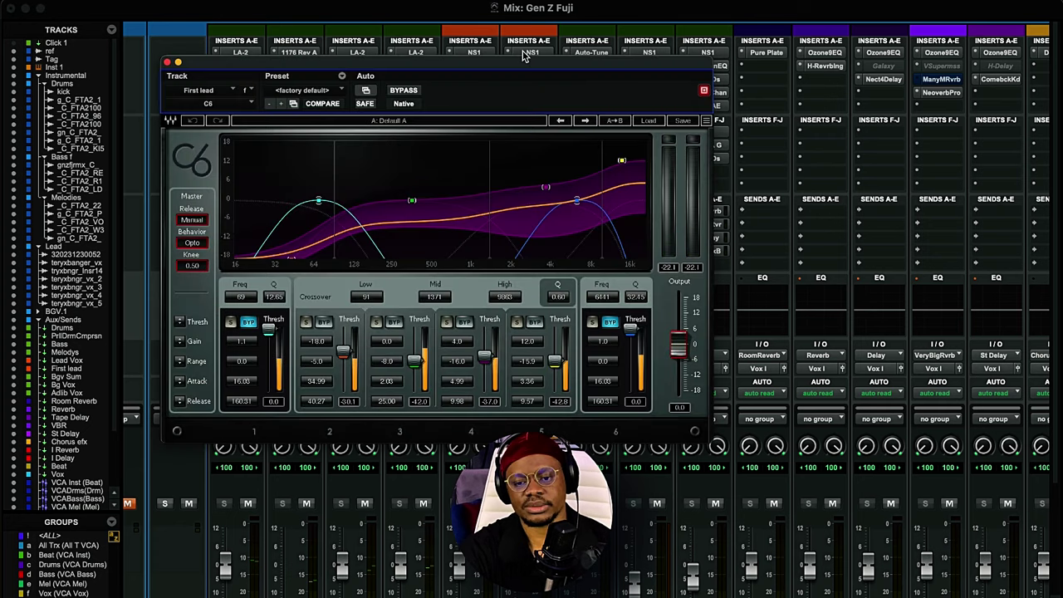
left_click_drag(523, 58, 621, 86)
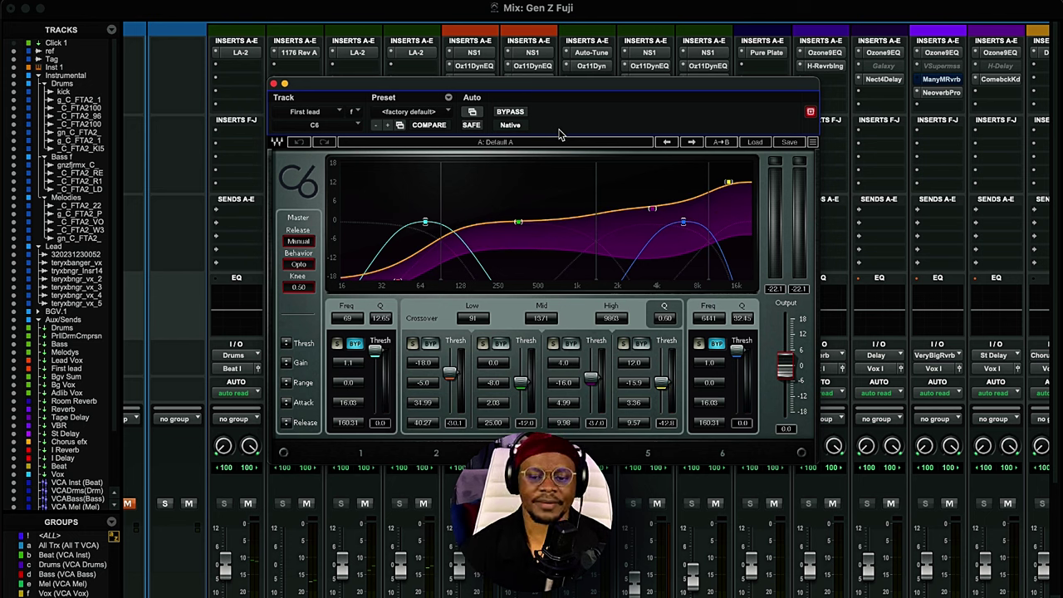
left_click_drag(487, 83, 482, 83)
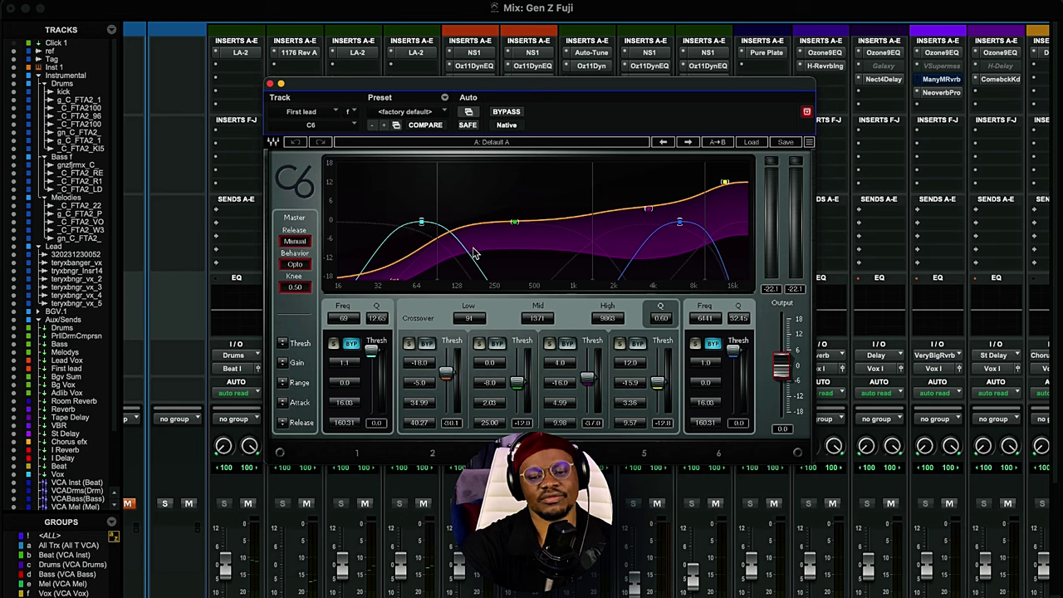
left_click_drag(573, 83, 572, 44)
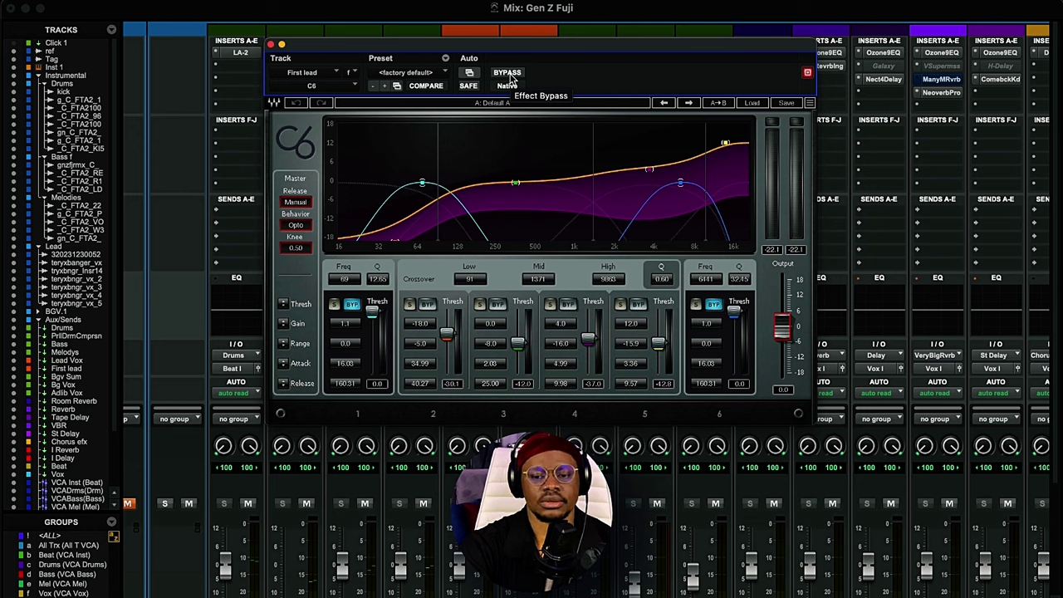
left_click(508, 73)
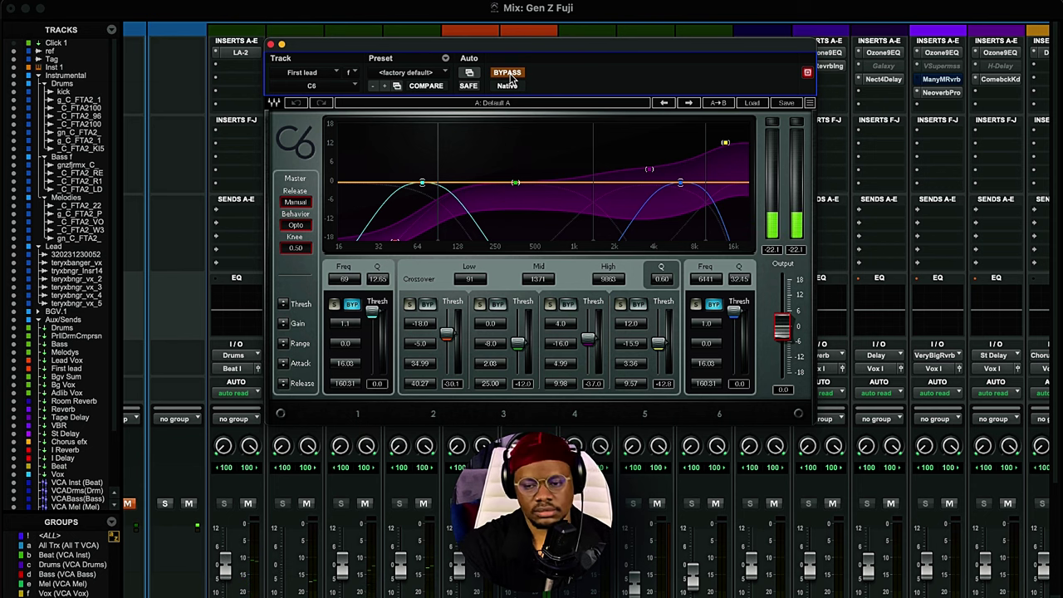
left_click(508, 73)
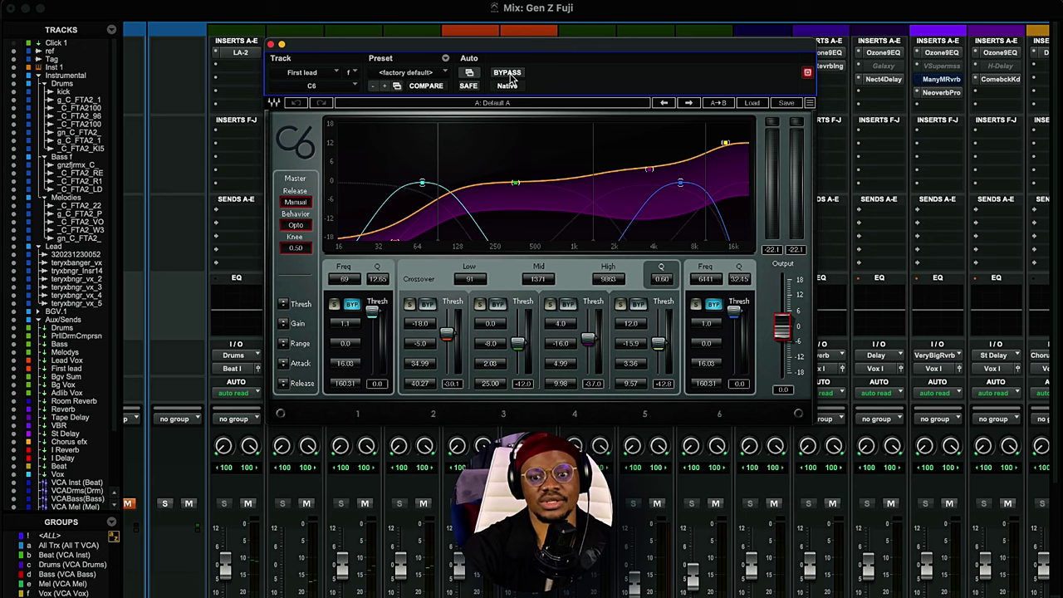
left_click(270, 44)
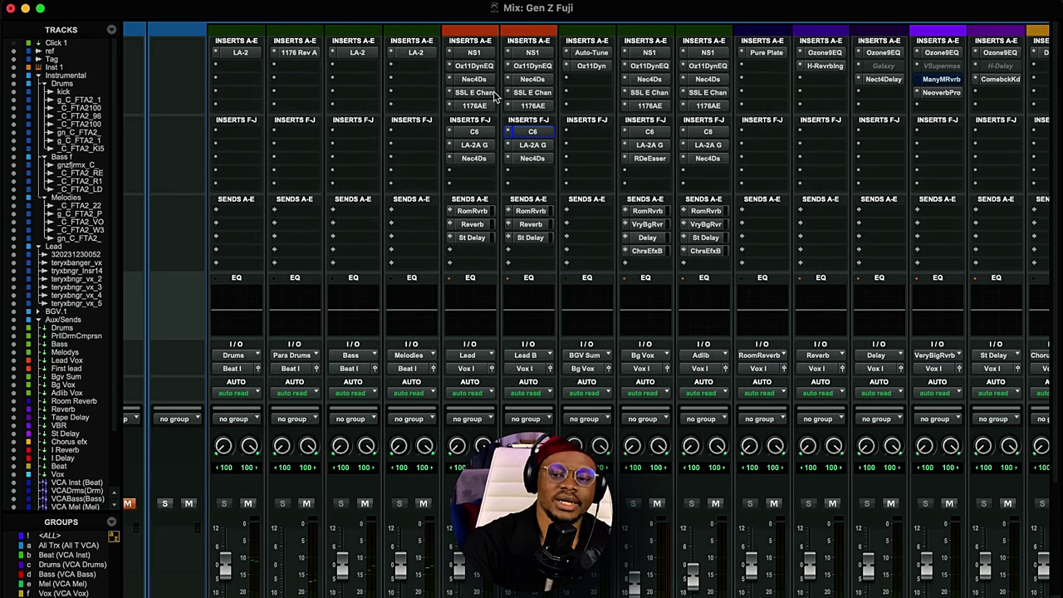
Open the First lead bus's Teletronix LA-2A Gray, review its gain and peak reduction settings, and close it.
left_click(532, 144)
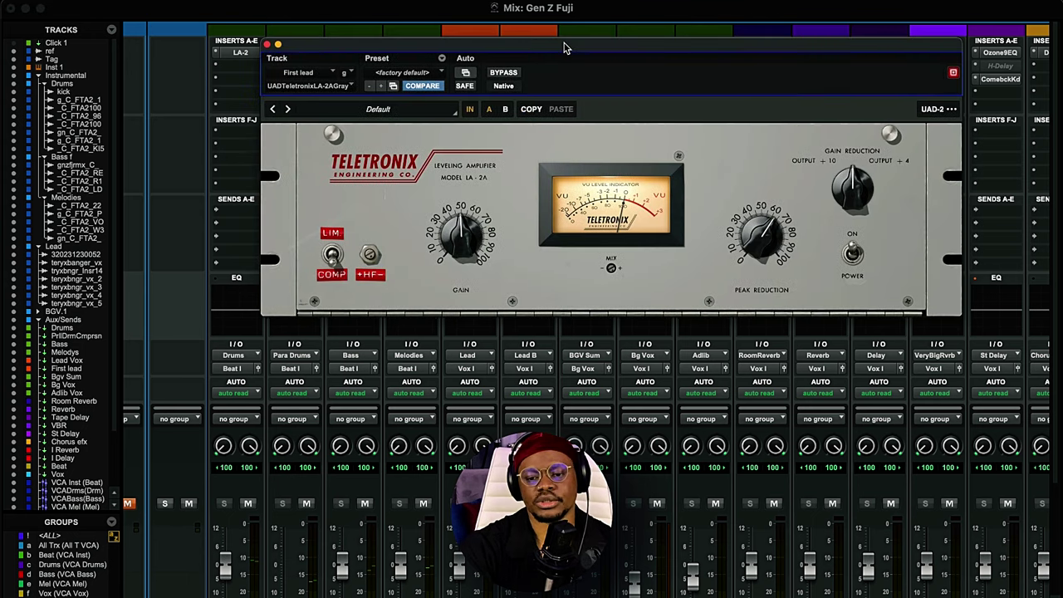
left_click_drag(571, 46, 517, 83)
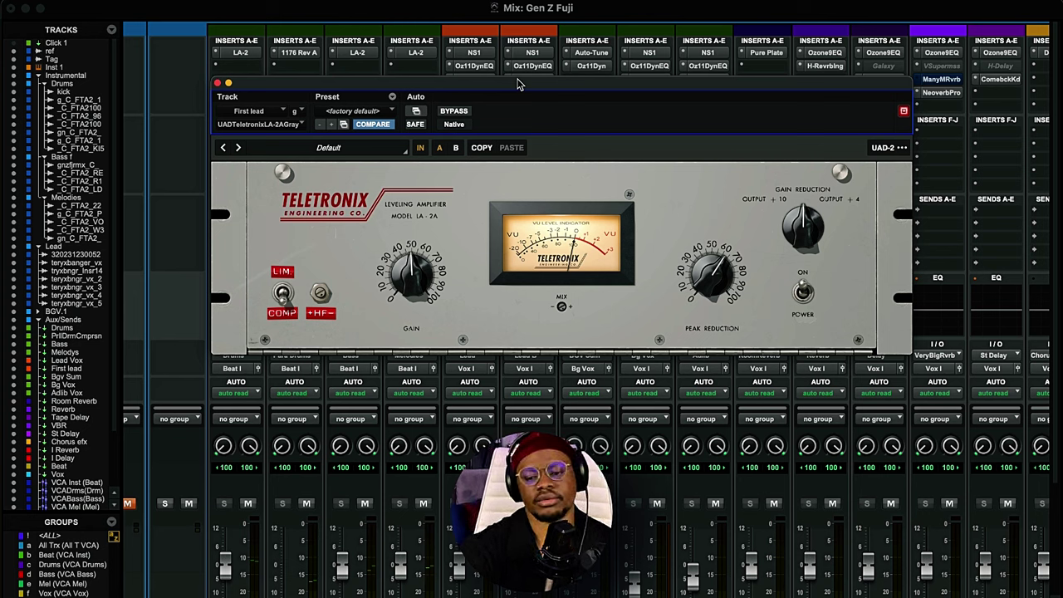
left_click_drag(518, 85, 516, 63)
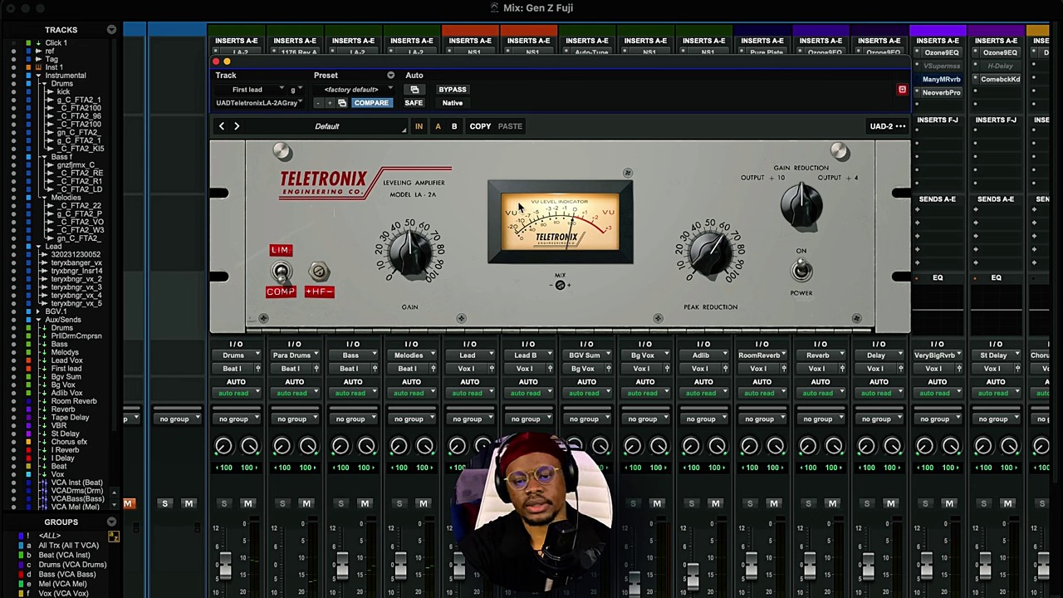
left_click_drag(515, 65, 545, 75)
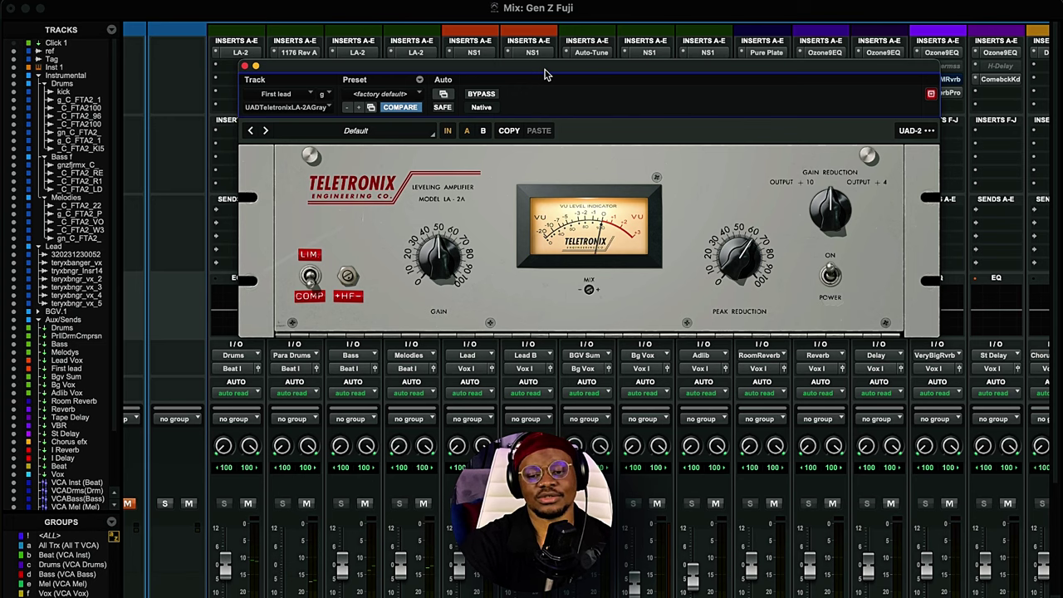
left_click_drag(546, 75, 533, 69)
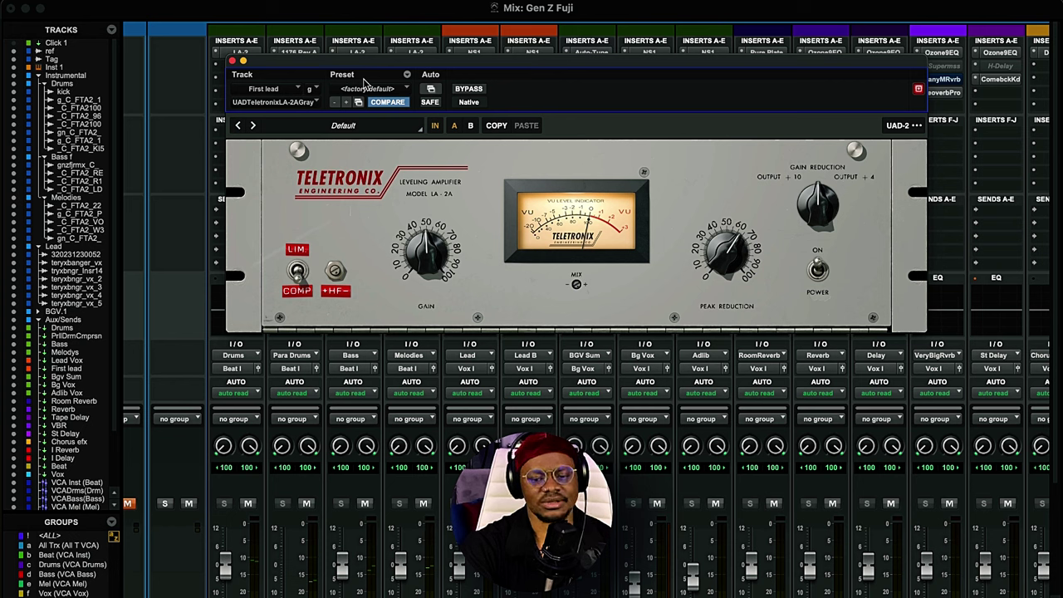
left_click(232, 61)
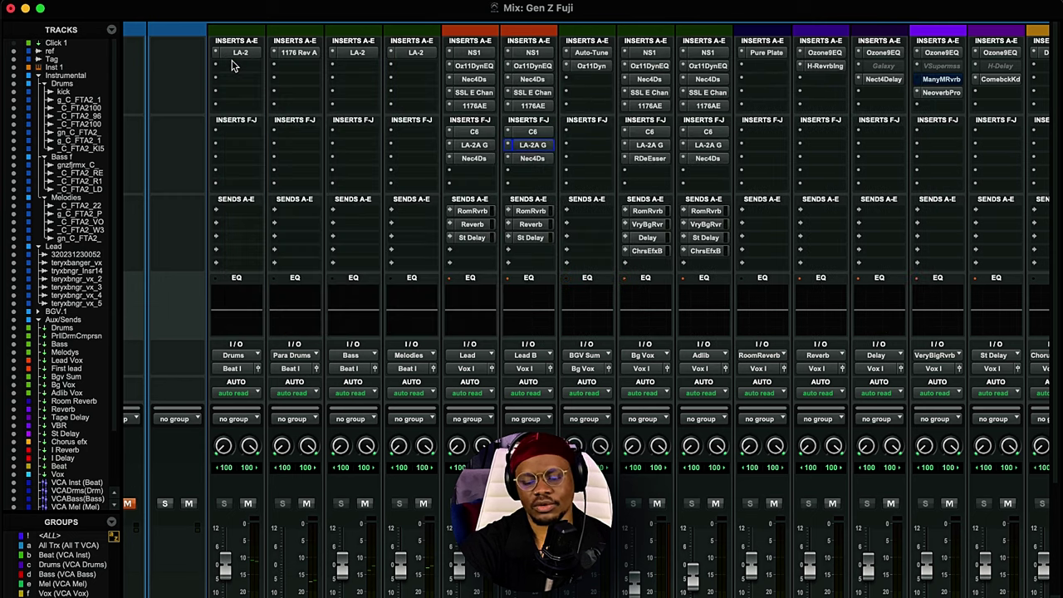
Open the First lead bus's second Nectar 4 DeEsser, compare playback with it bypassed and active, then stop playback and close it.
left_click(537, 159)
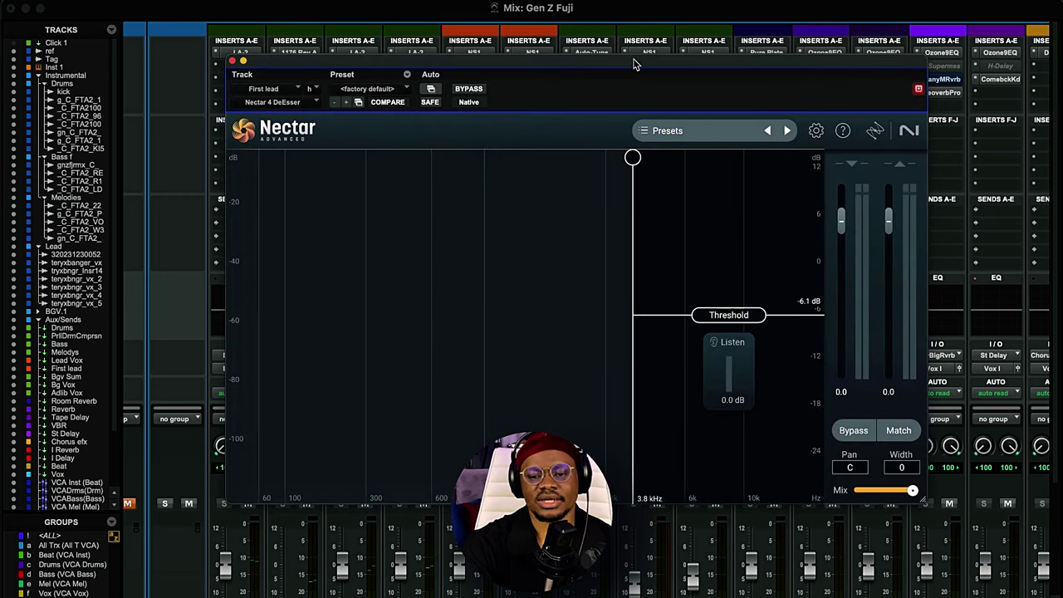
left_click_drag(639, 66, 580, 55)
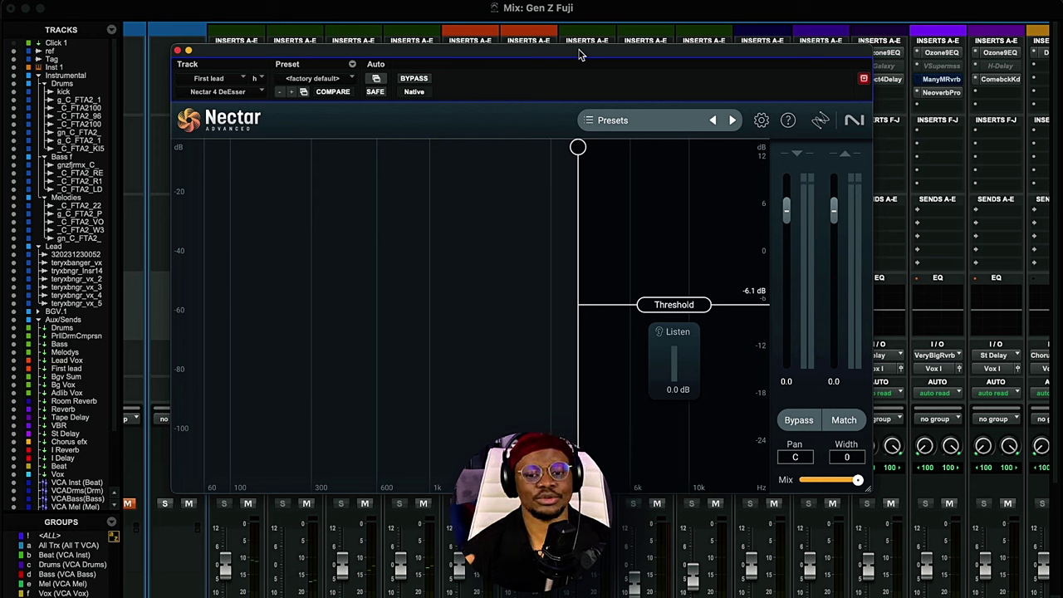
left_click_drag(579, 55, 521, 29)
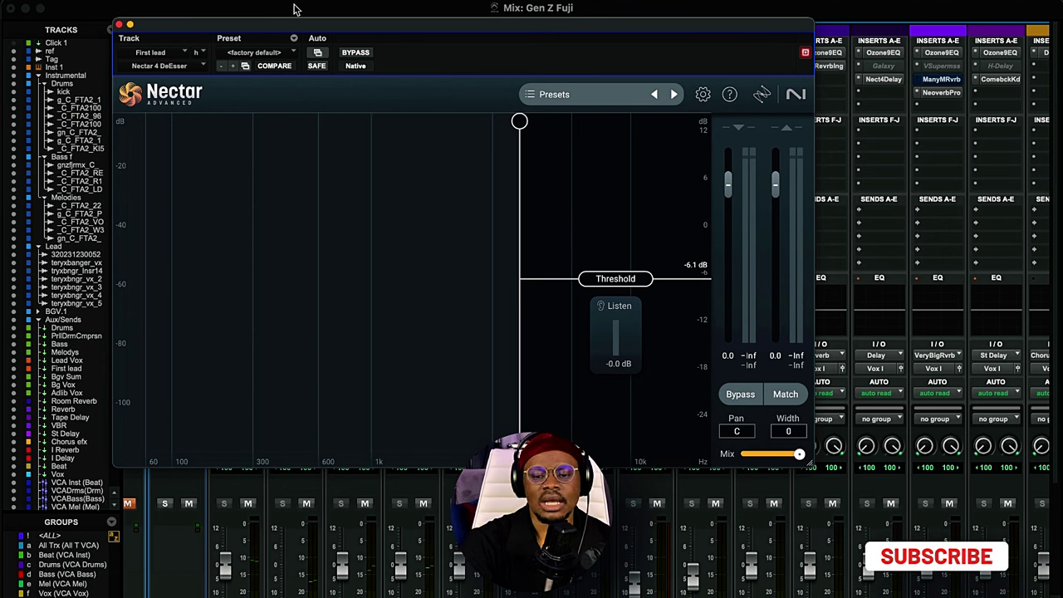
left_click(357, 53)
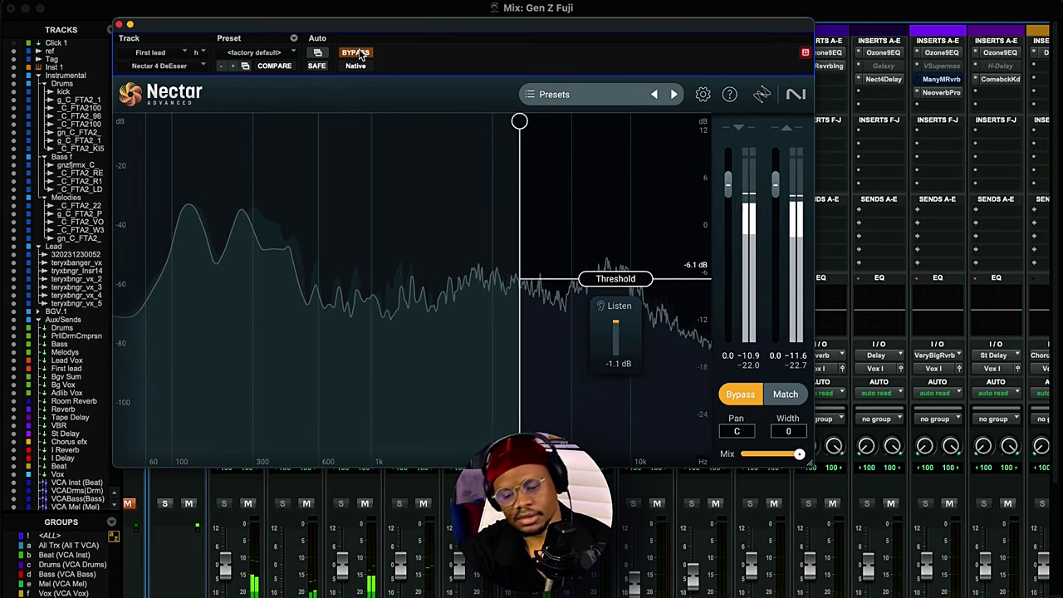
left_click(356, 53)
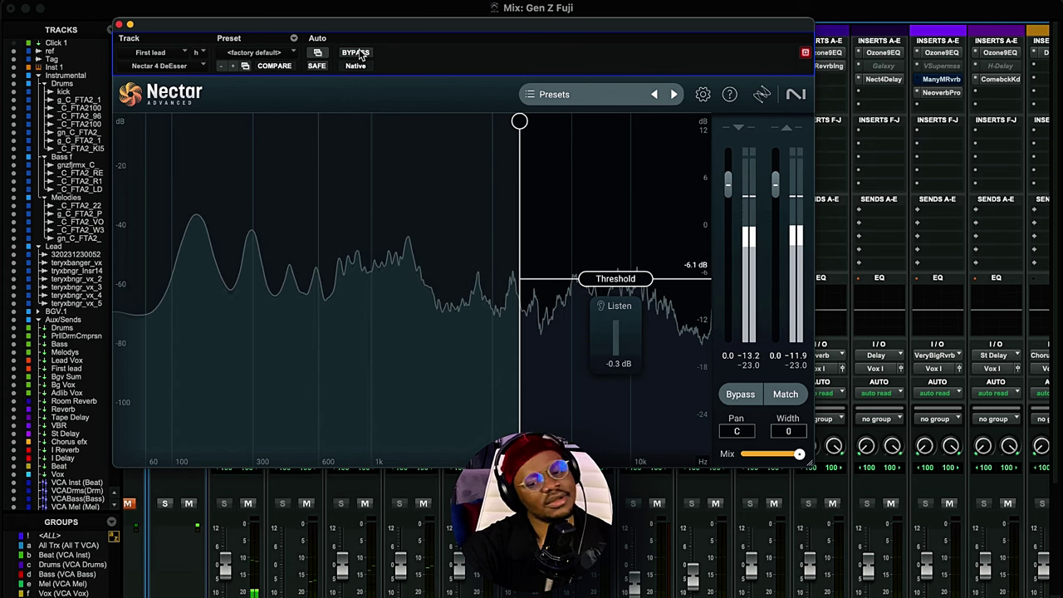
key("space")
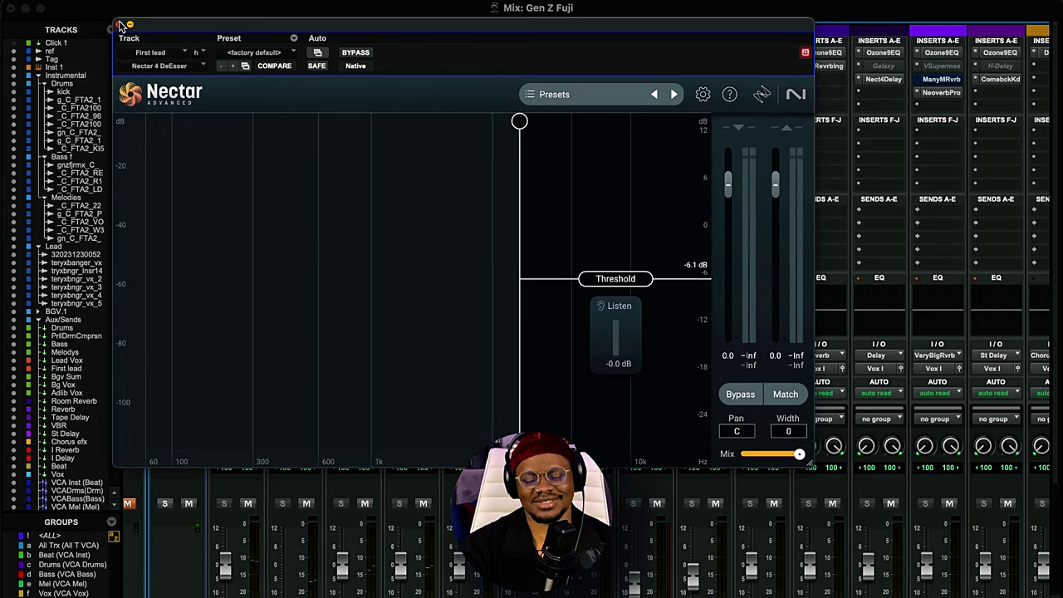
left_click(121, 25)
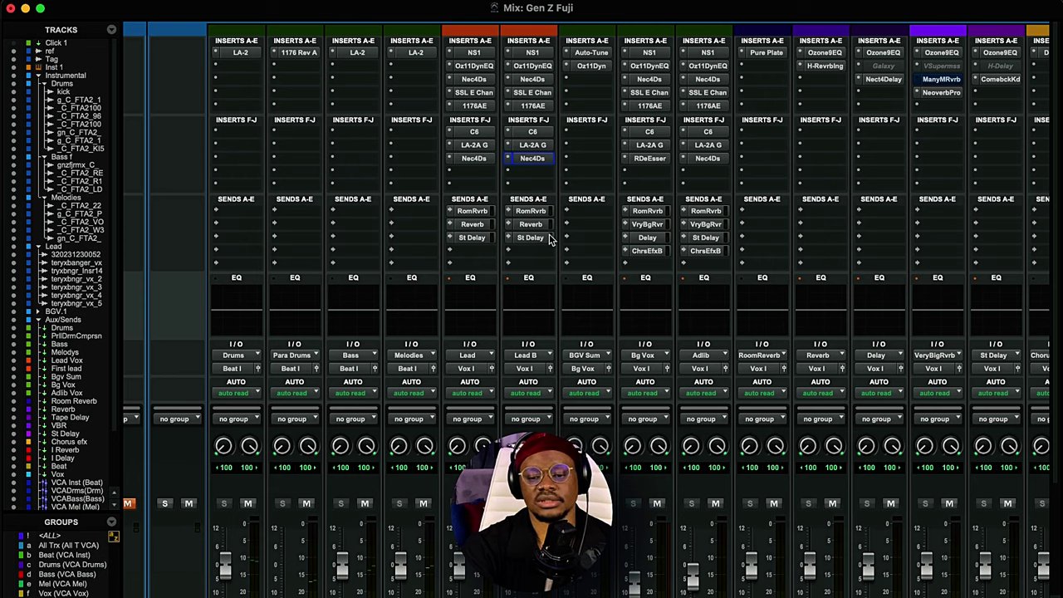
scroll(536, 334, "down", 2)
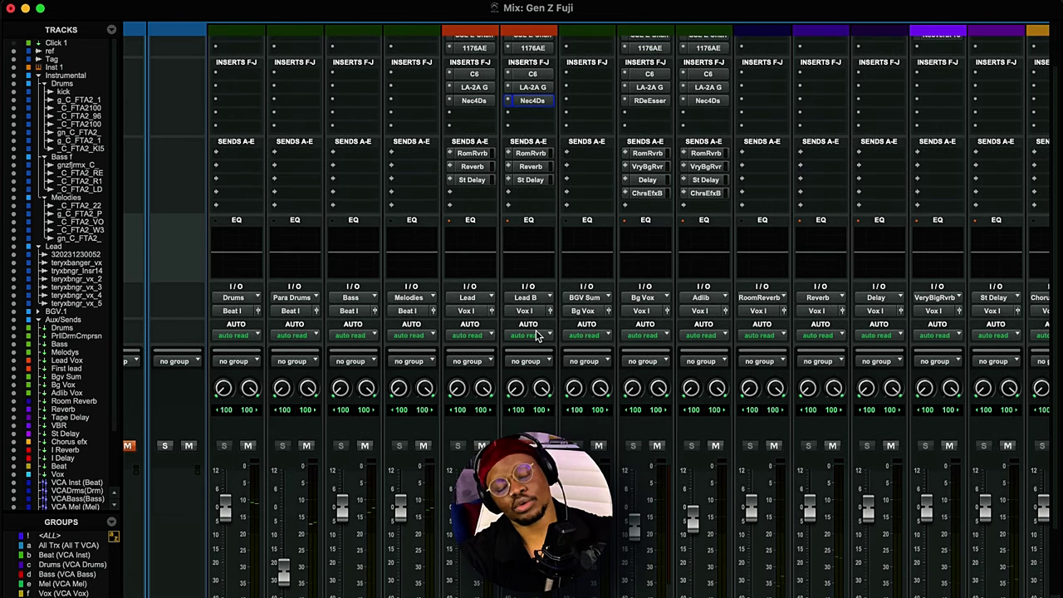
Open the Room Reverb bus's Pure Plate, review its low cut, pre-delay and reverb time settings, and close it.
scroll(540, 167, "up", 2)
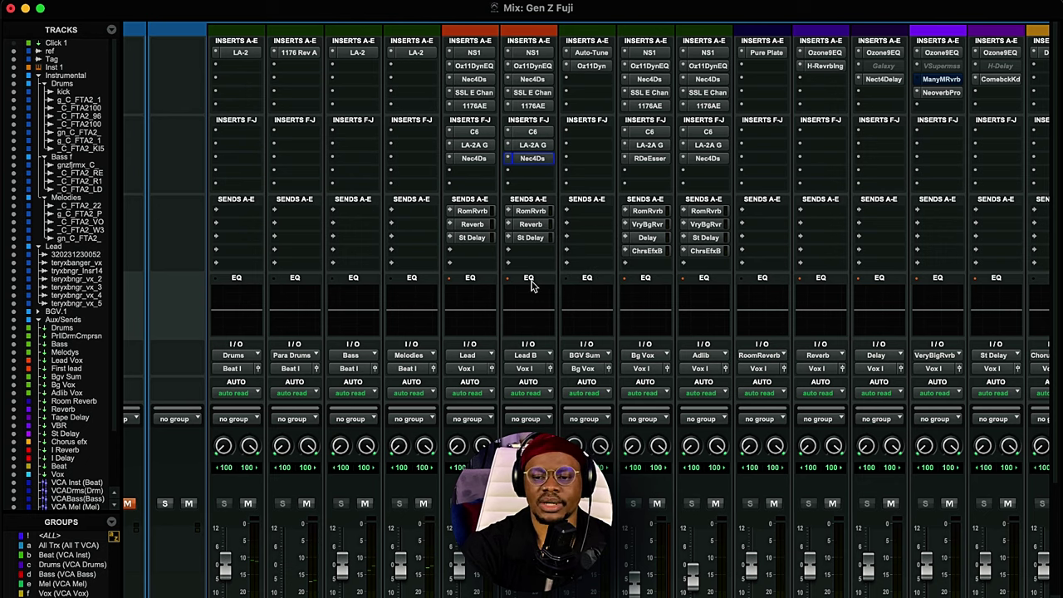
scroll(532, 285, "right", 3)
left_click(615, 52)
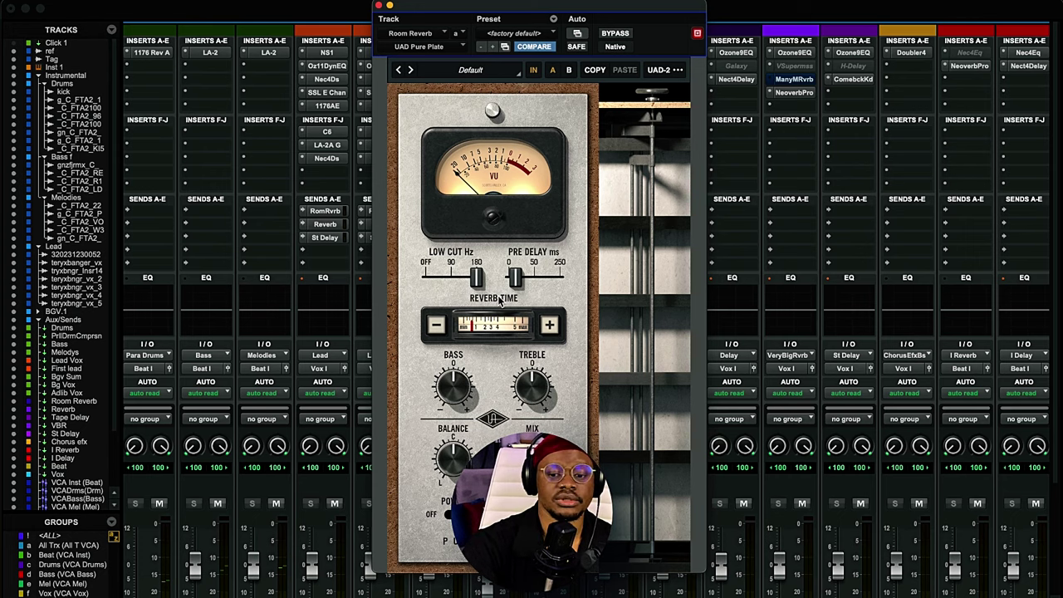
key("super+w")
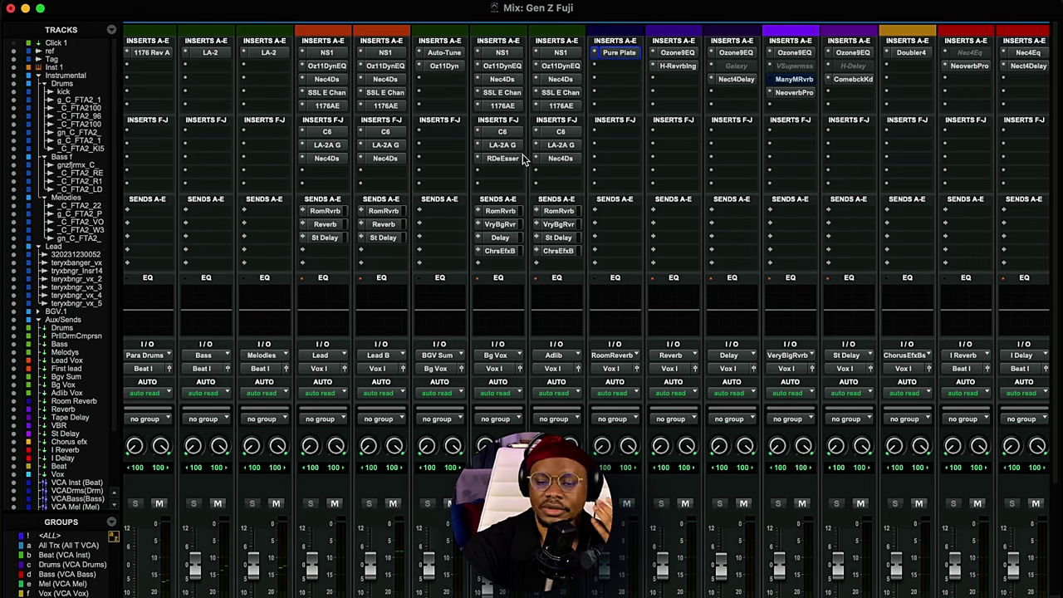
Open the Reverb bus's H-Reverb long, review its reverb time, pre-delay and mix settings, and close it.
left_click(679, 66)
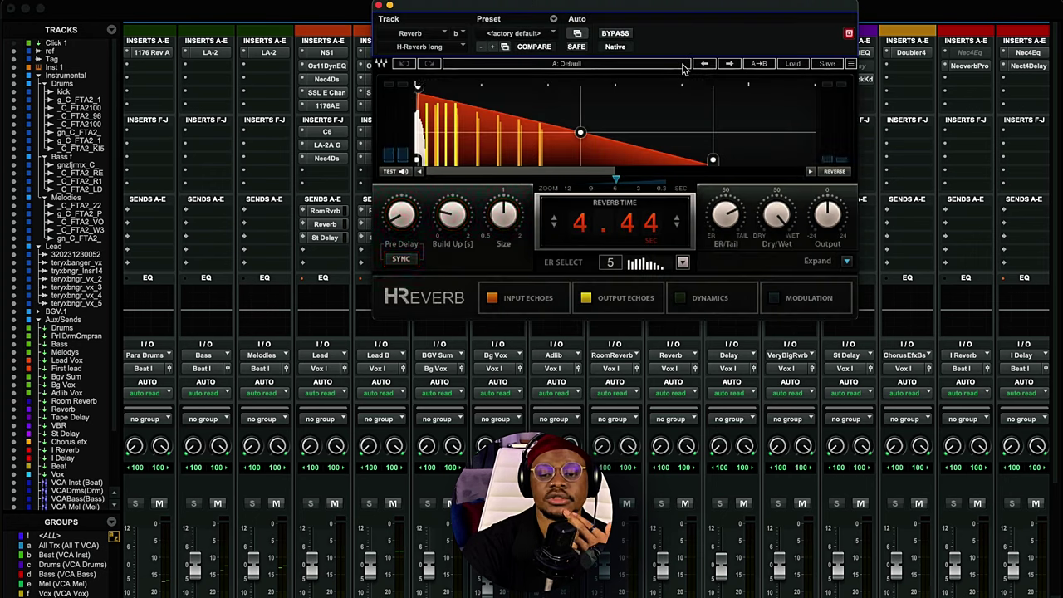
left_click_drag(637, 7, 541, 72)
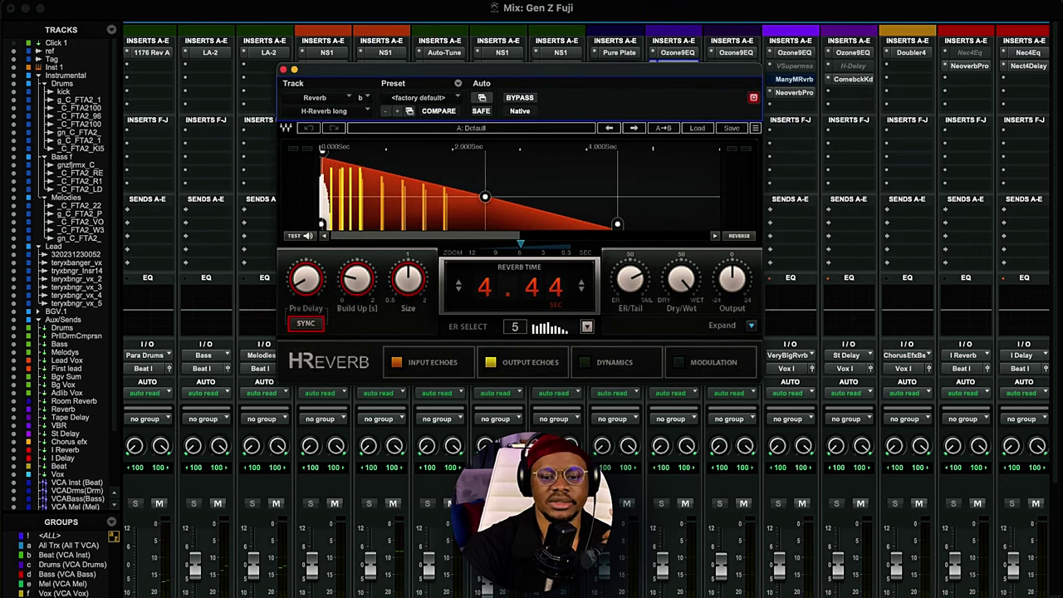
left_click(283, 69)
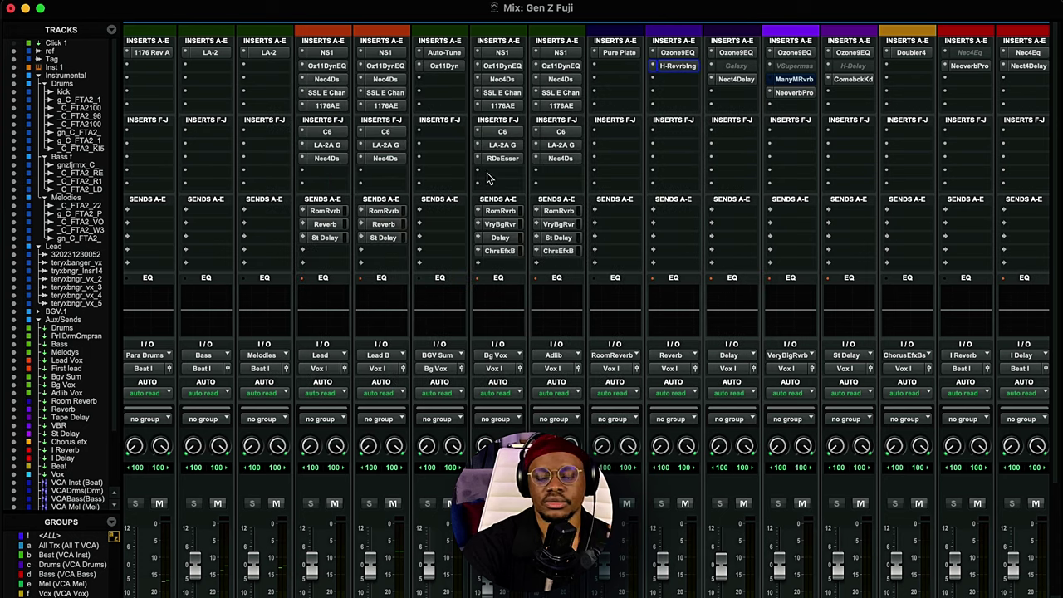
Check the First lead bus's St Delay send level, review the Comeback Kid delay on the St Delay bus, and close both.
left_click(380, 239)
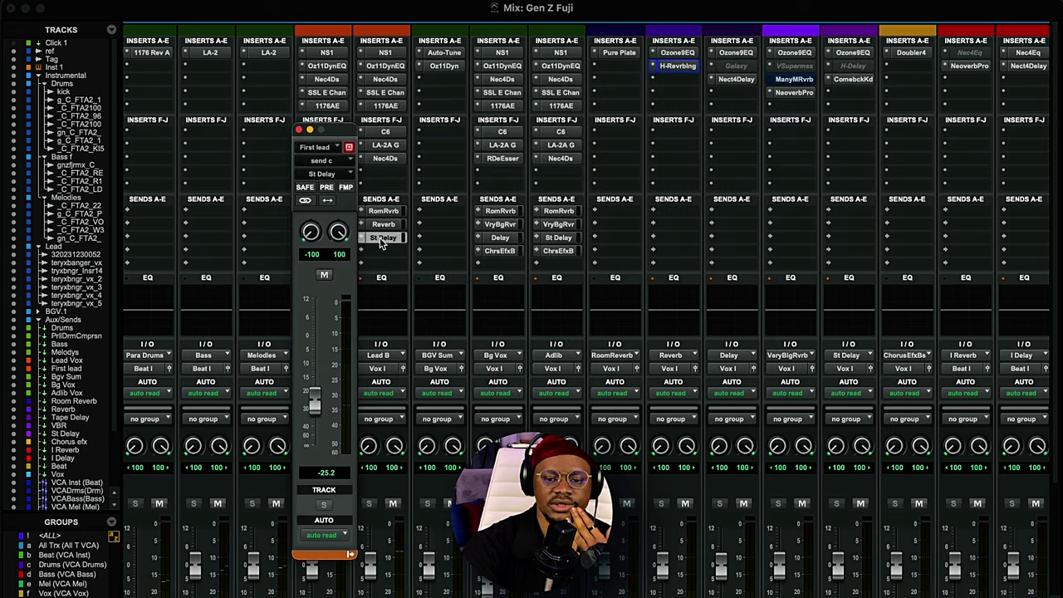
left_click(303, 134)
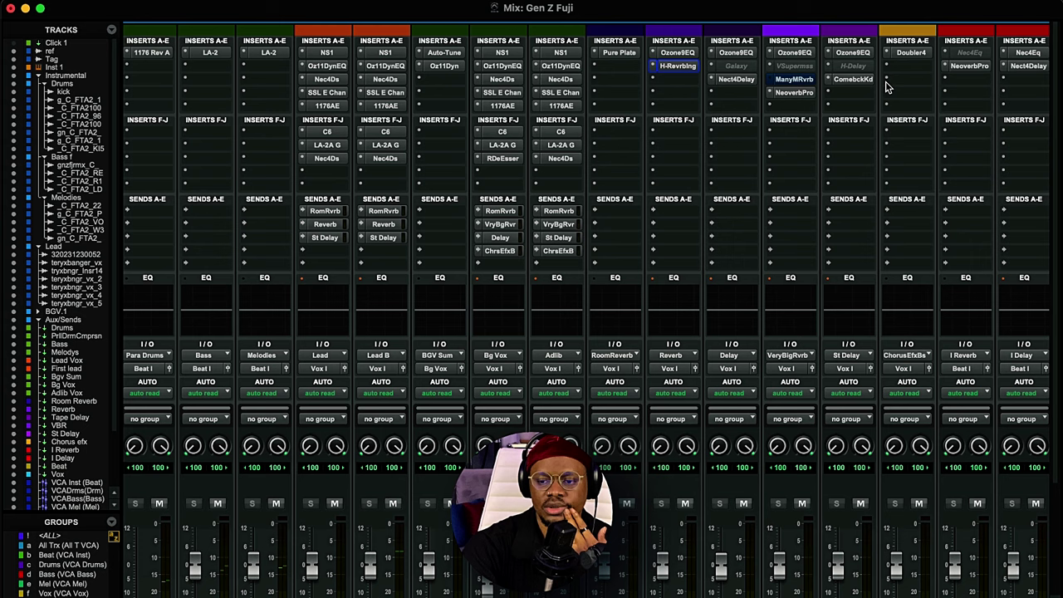
left_click(853, 79)
left_click_drag(604, 72, 489, 34)
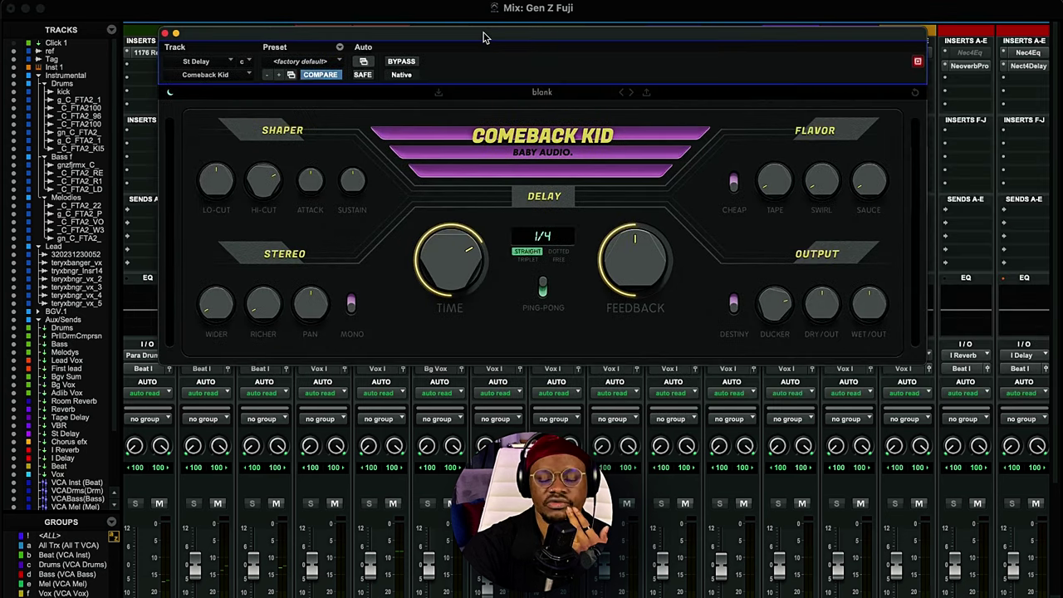
left_click(170, 31)
Look over the insert chains, sends and fader levels of the lead, background and ad-lib vocal buses in the mixer.
scroll(373, 290, "down", 3)
scroll(374, 294, "up", 3)
scroll(373, 294, "left", 2)
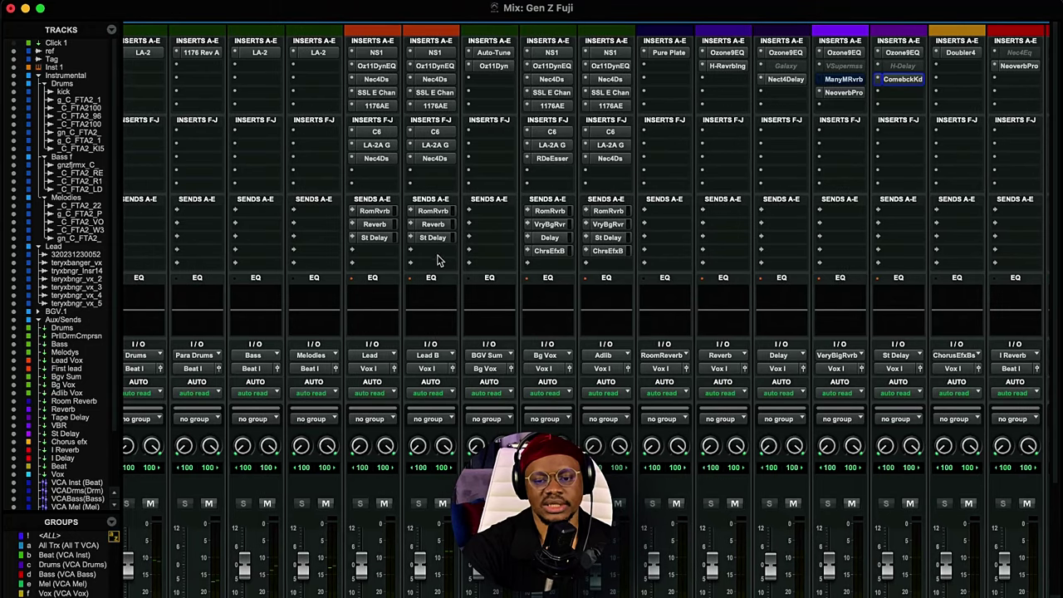
scroll(440, 332, "down", 3)
scroll(440, 332, "left", 1)
scroll(465, 283, "up", 3)
scroll(523, 274, "left", 2)
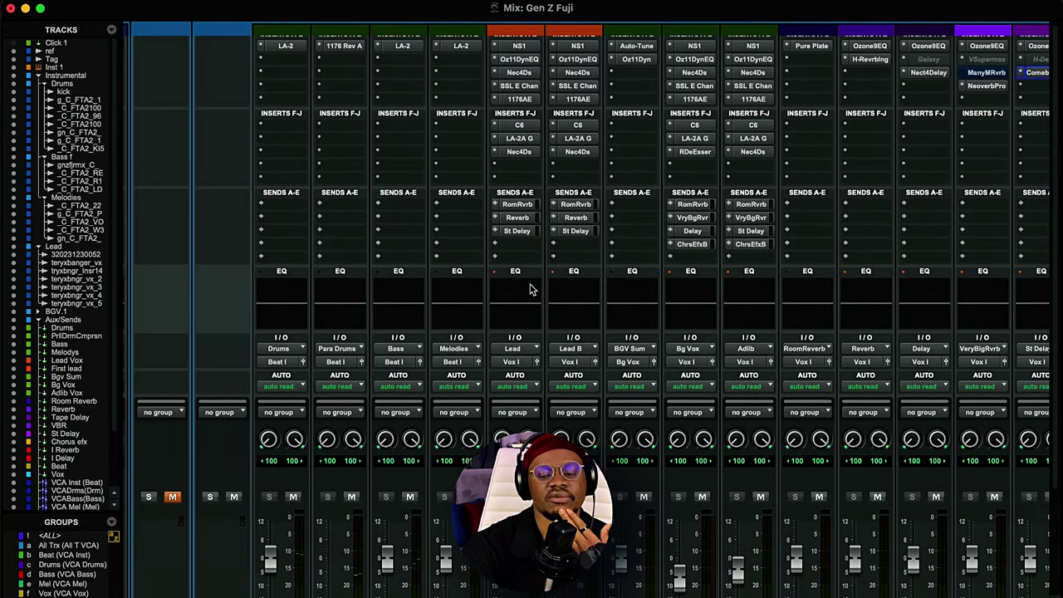
scroll(531, 288, "down", 3)
scroll(531, 289, "right", 1)
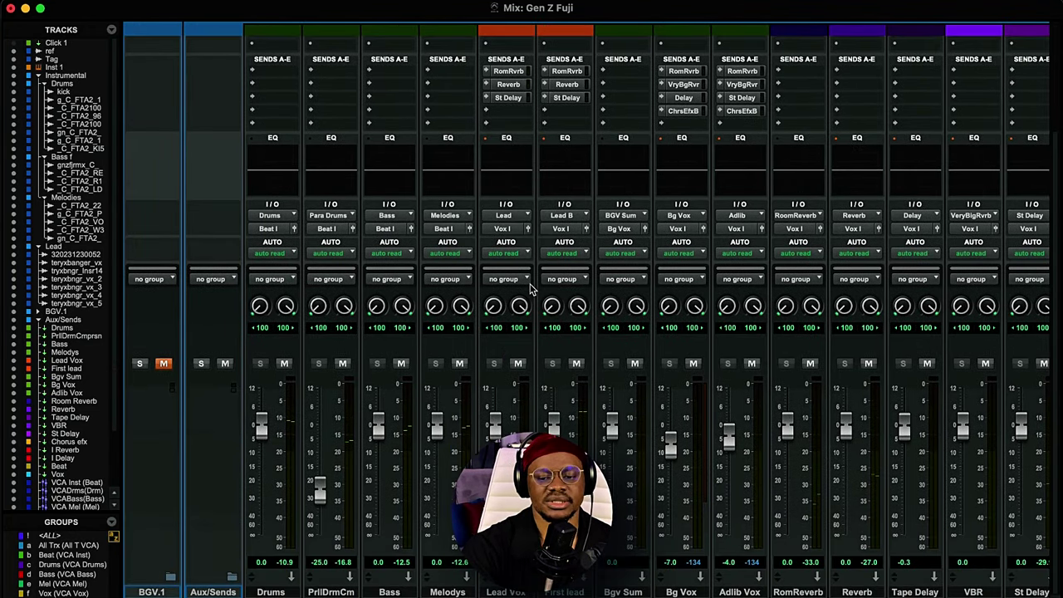
scroll(532, 289, "up", 3)
scroll(531, 289, "right", 1)
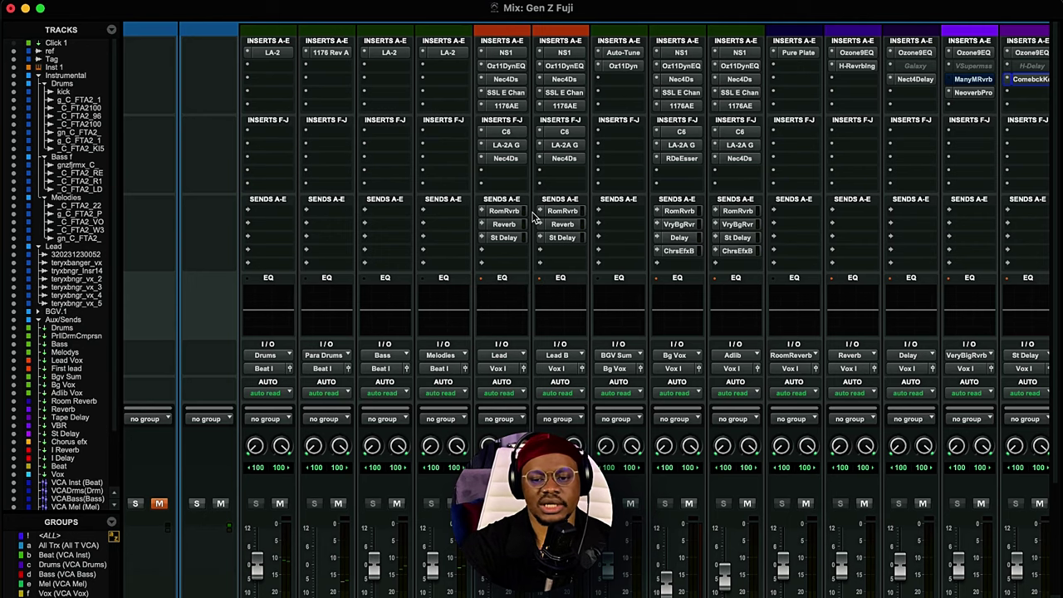
Open the Lead Vox bus's SSL E Channel Strip, examine its equaliser settings, and close it.
left_click(511, 96)
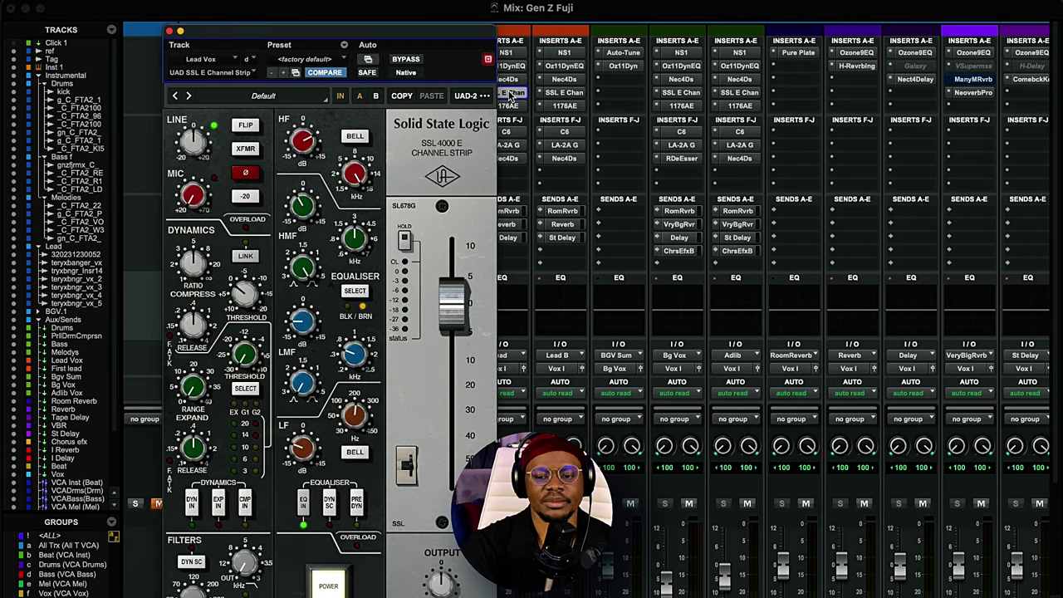
left_click_drag(382, 42, 625, 35)
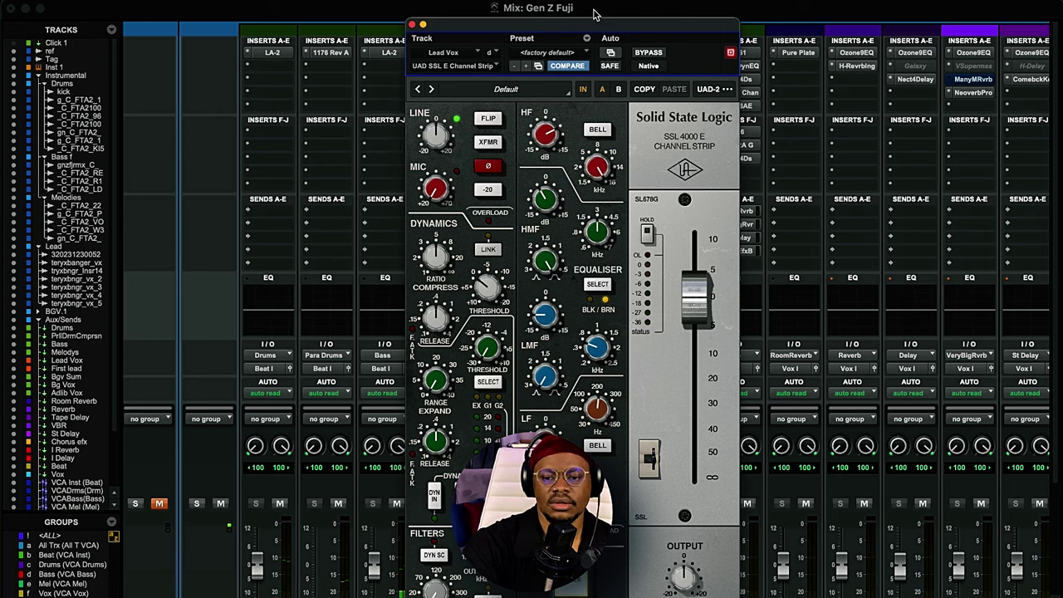
left_click_drag(581, 25, 579, 10)
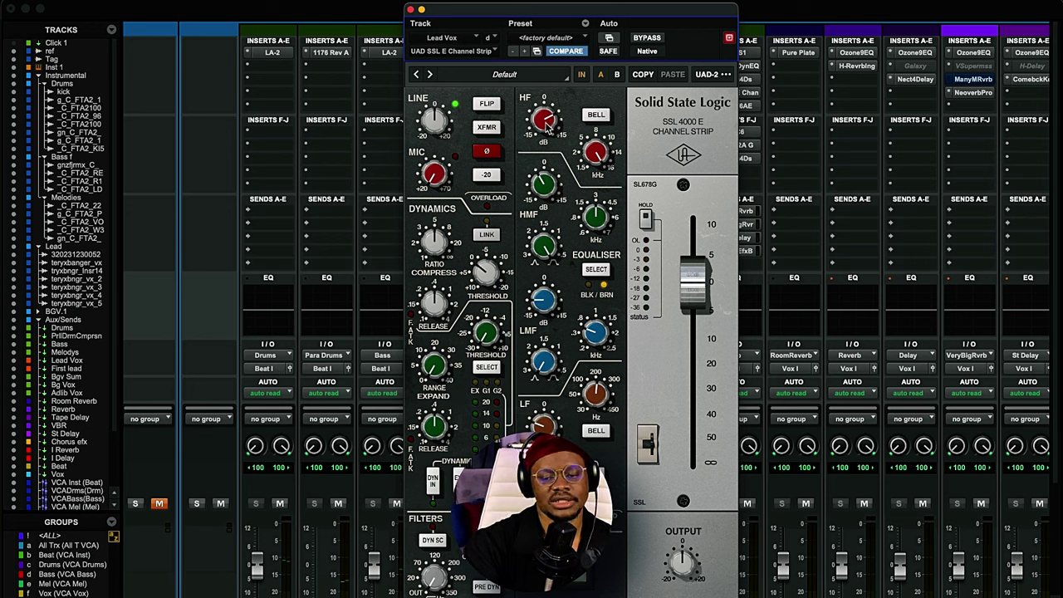
key("super+w")
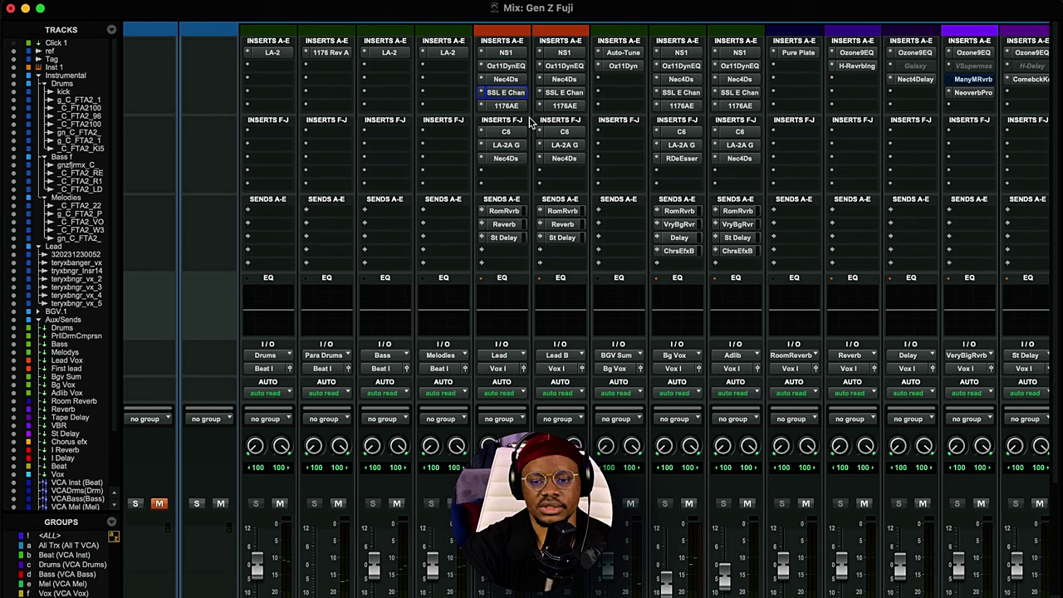
Show the Edit window, play the song from 0:25, and examine the BGV.1 folder's vocal tracks and stacked clips around 0:31.
key("super+equal")
key("space")
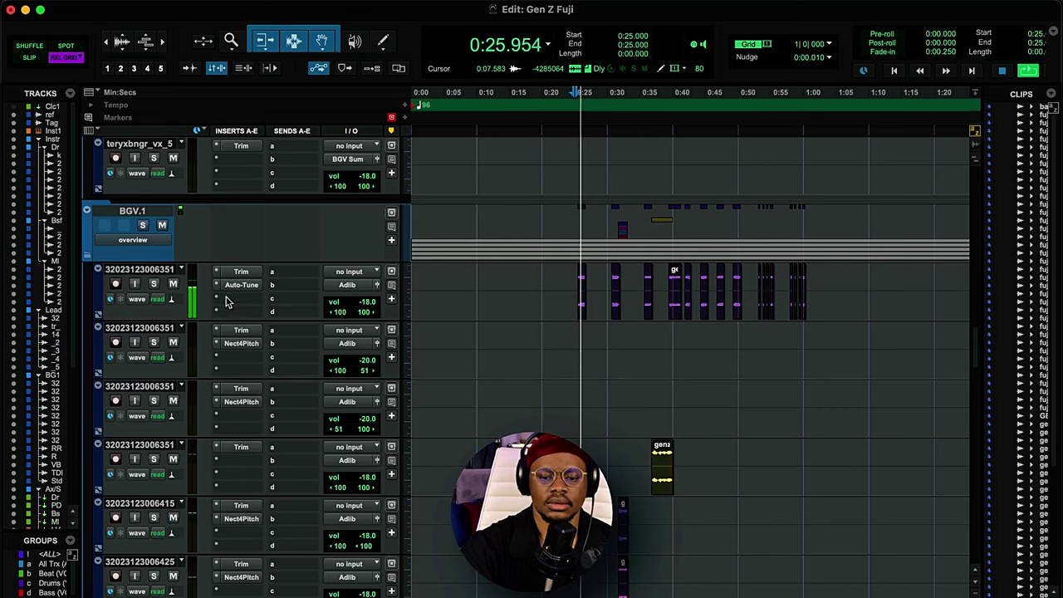
scroll(555, 341, "down", 5)
scroll(556, 345, "up", 3)
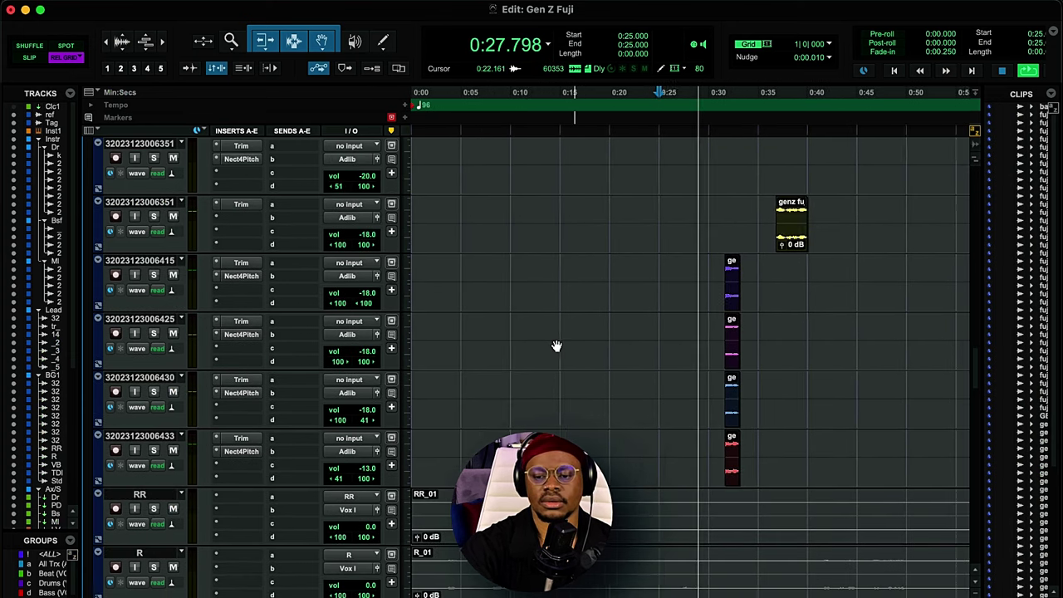
scroll(557, 345, "up", 5)
scroll(556, 346, "down", 8)
scroll(556, 346, "right", 5)
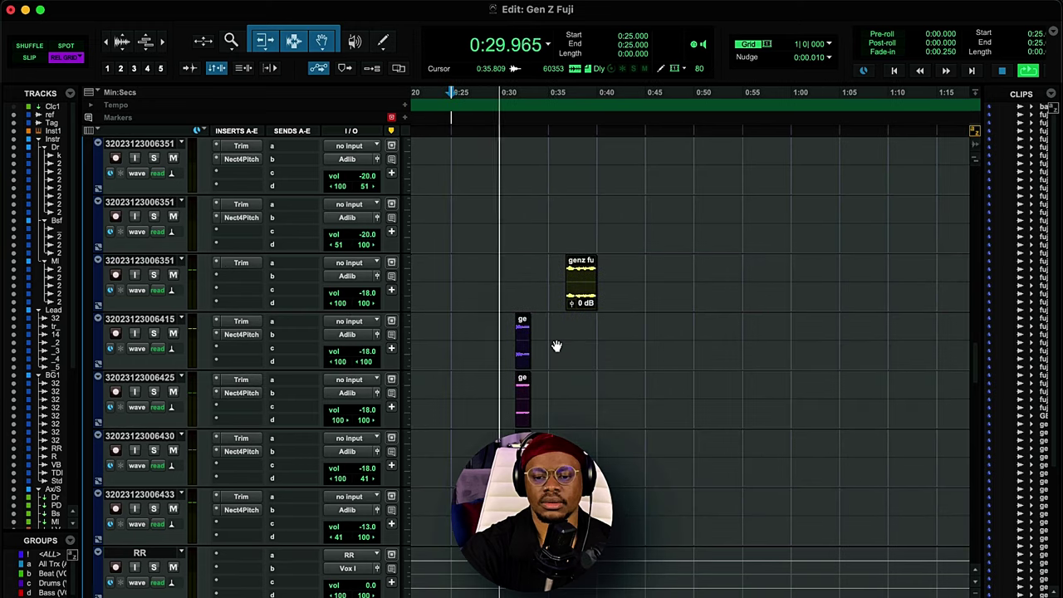
scroll(556, 345, "up", 5)
scroll(556, 345, "down", 5)
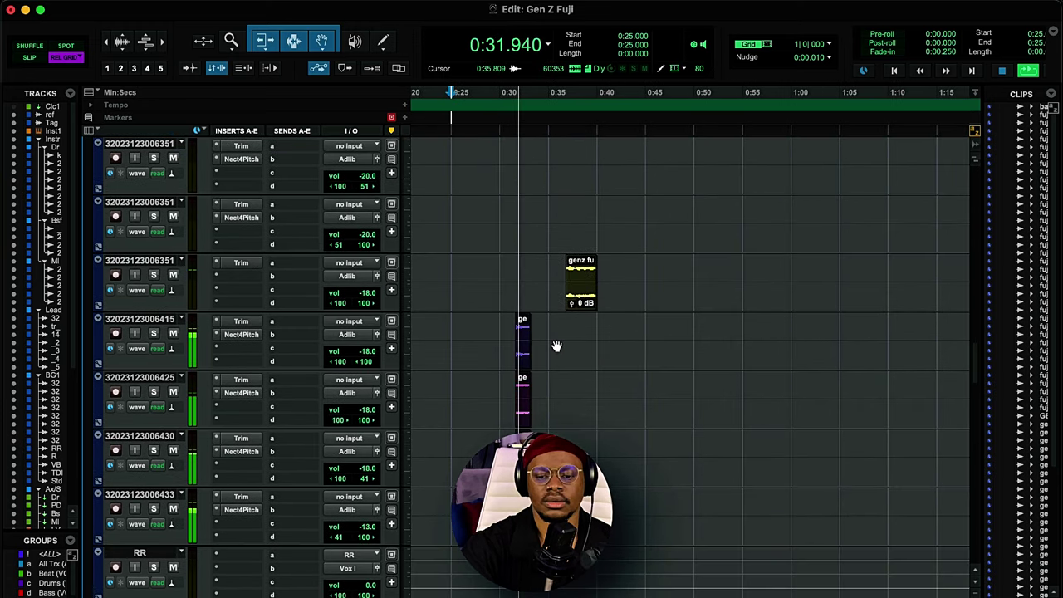
scroll(556, 345, "down", 5)
scroll(556, 345, "up", 4)
scroll(557, 346, "down", 1)
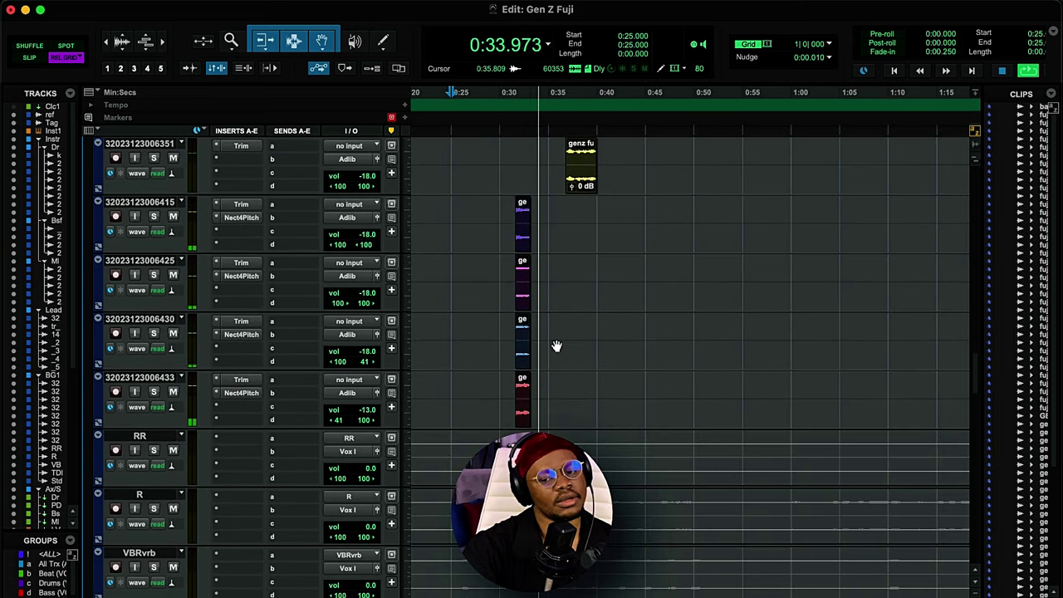
Follow playback to the single background vocal clip around 0:36, listen through it, and stop playback.
scroll(556, 346, "up", 4)
scroll(556, 345, "right", 3)
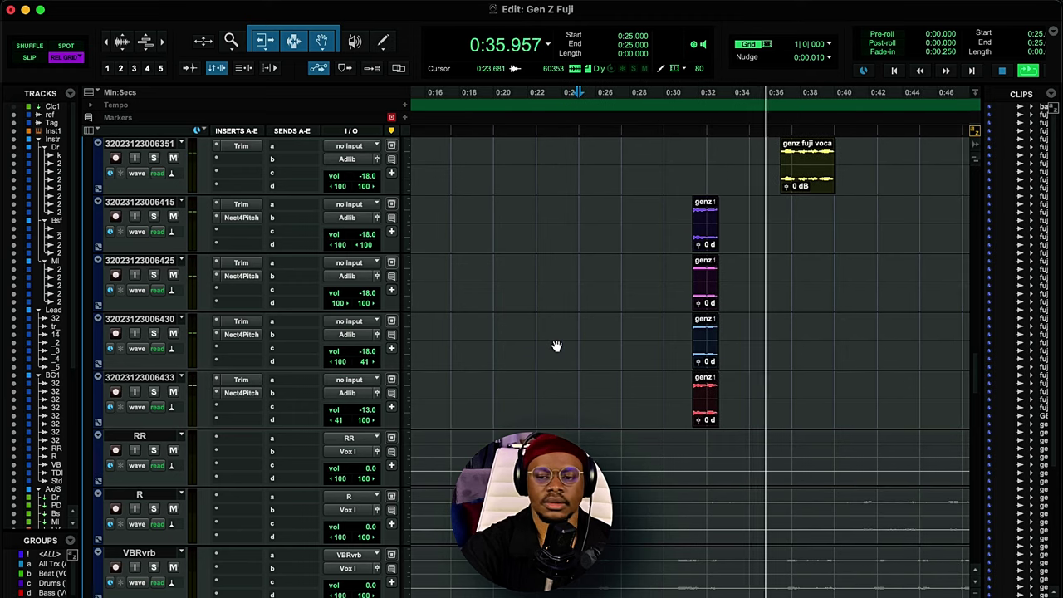
scroll(556, 345, "down", 1)
scroll(556, 345, "right", 1)
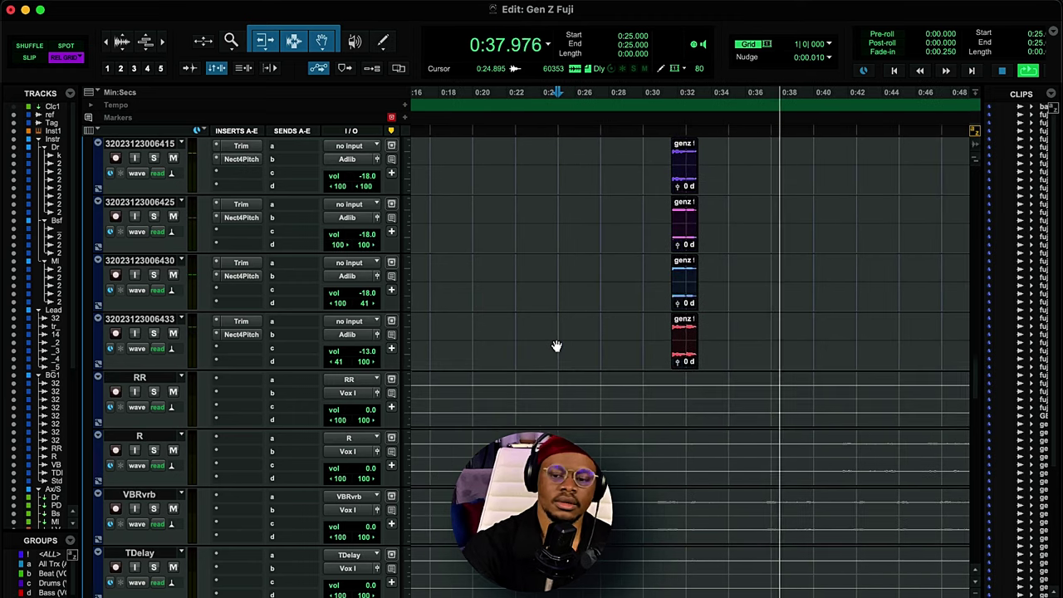
scroll(556, 346, "right", 1)
scroll(556, 345, "up", 1)
scroll(557, 345, "right", 1)
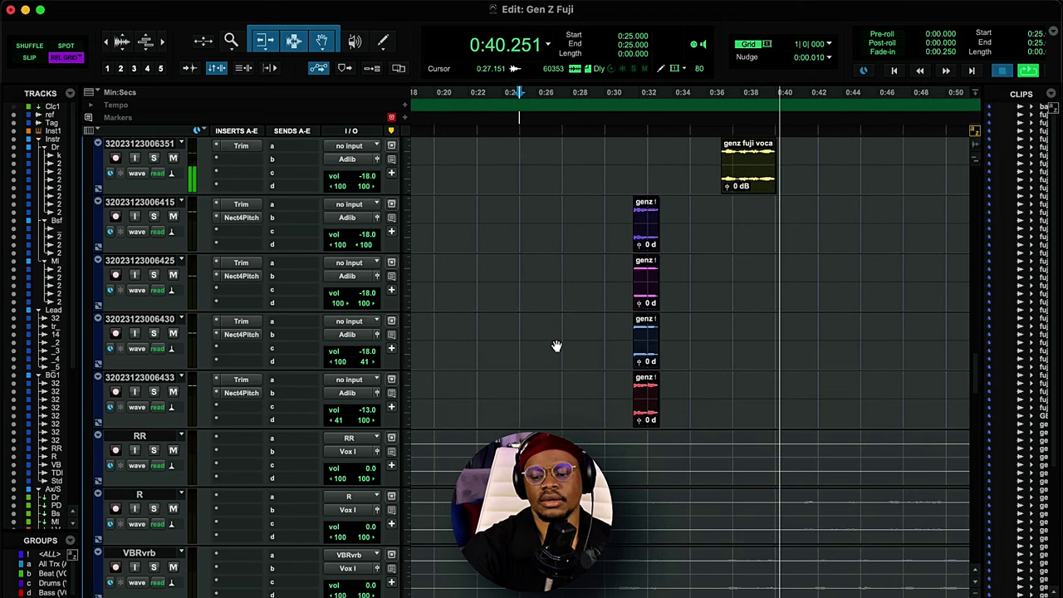
key("space")
Return to the Mix window, open the Bg Vox bus's SSL E Channel Strip, examine its equaliser settings, and close it.
key("super+equal")
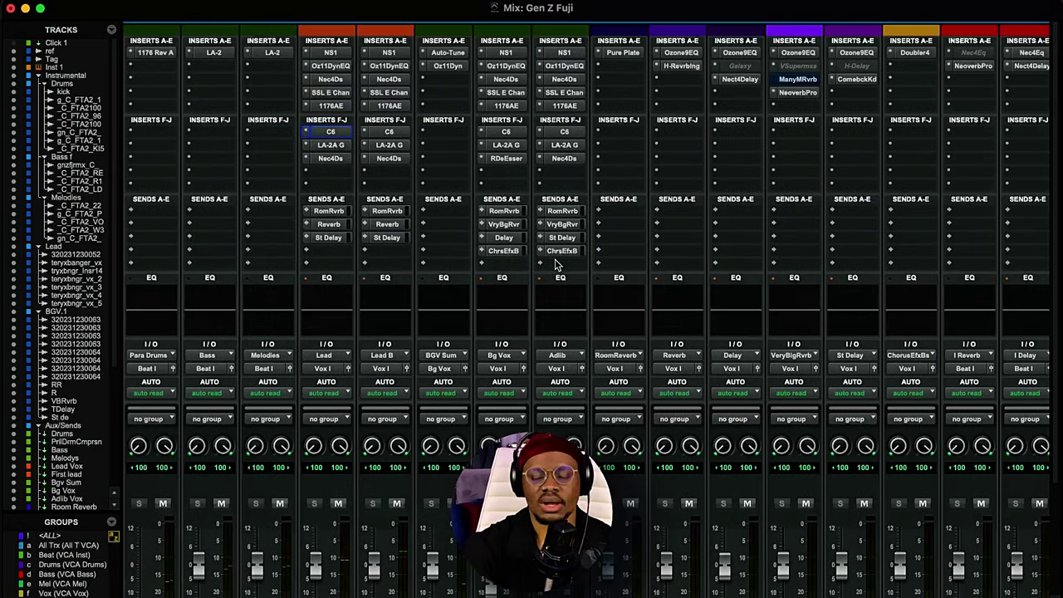
left_click(508, 93)
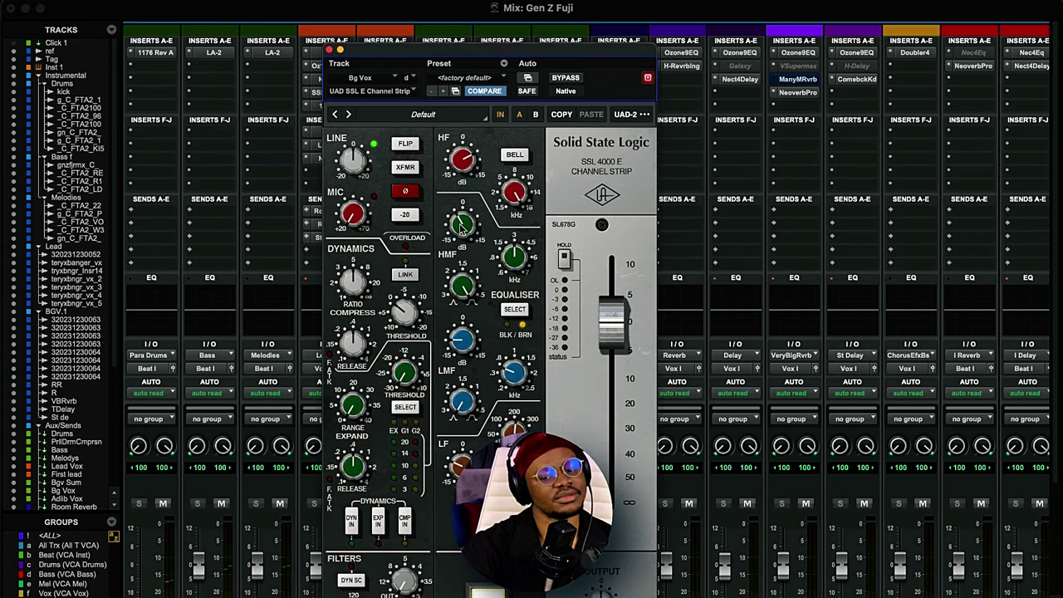
left_click(329, 51)
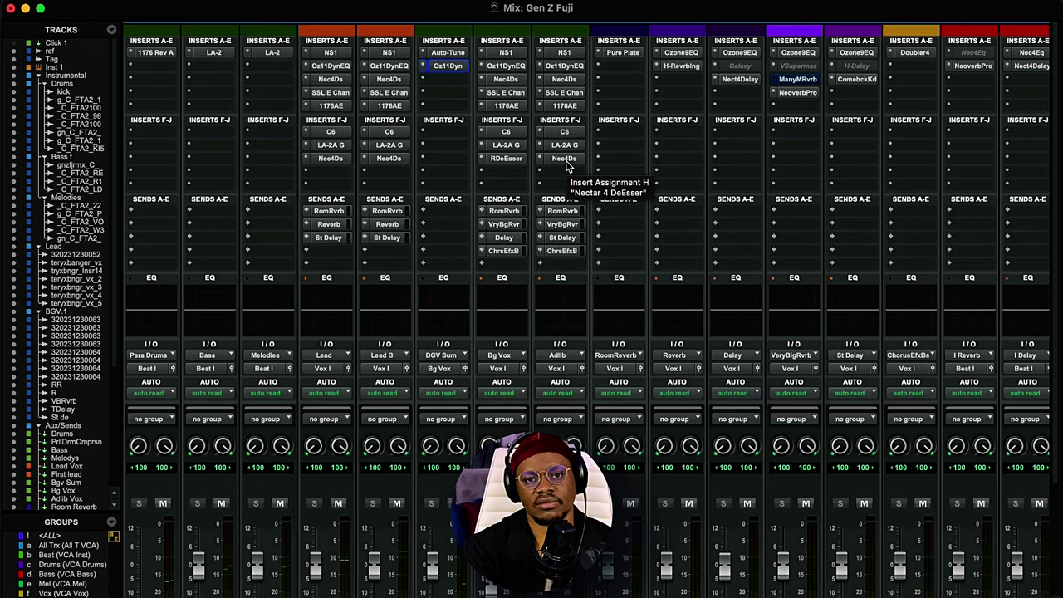
Examine the reverb, delay and chorus effects buses in the mixer, checking their meters during playback and their insert chains.
scroll(566, 166, "right", 2)
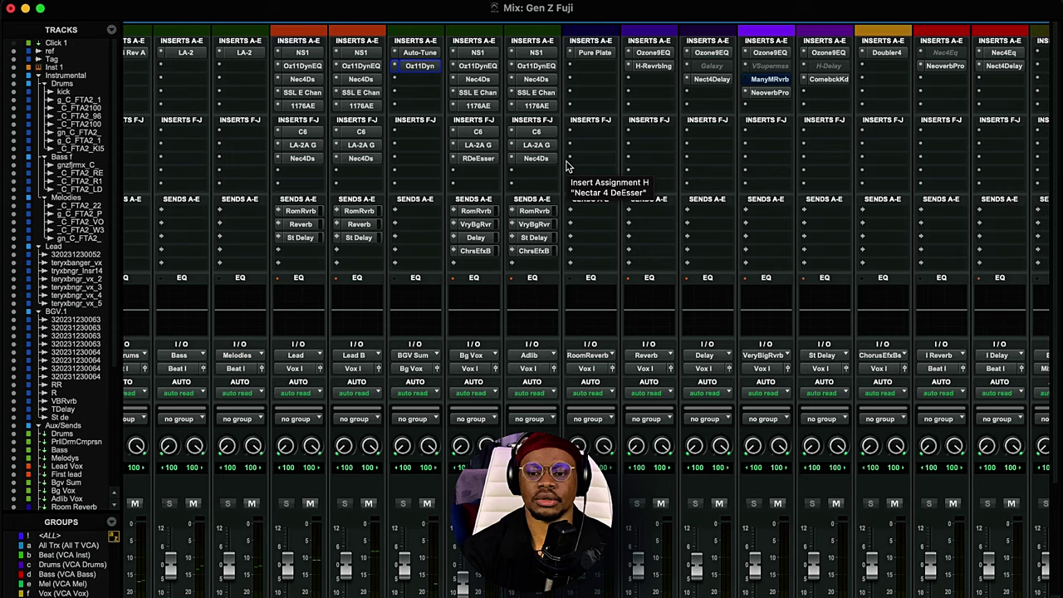
scroll(567, 166, "down", 5)
scroll(596, 295, "right", 2)
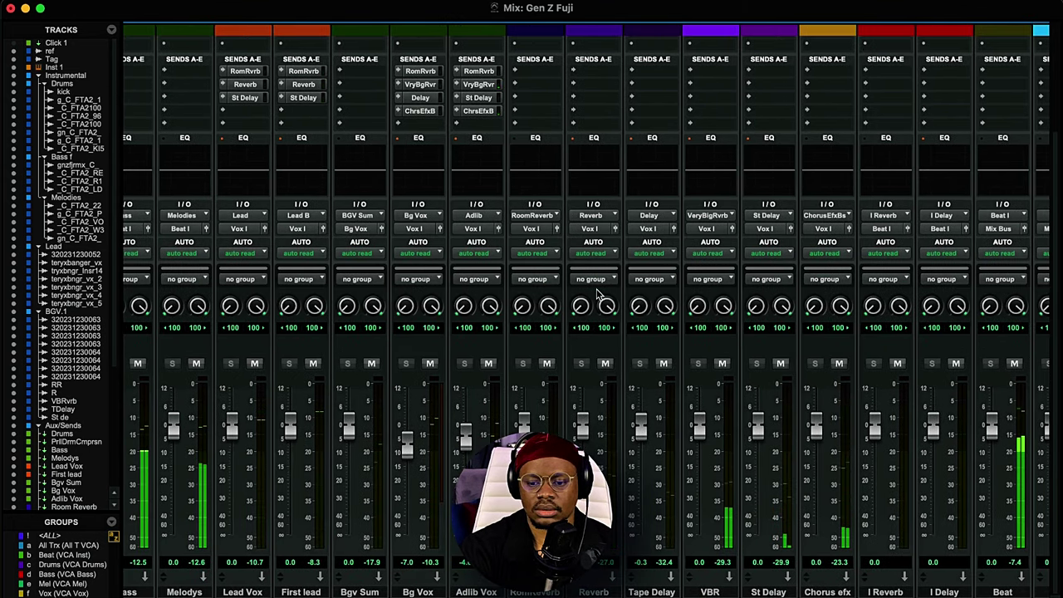
scroll(699, 407, "right", 1)
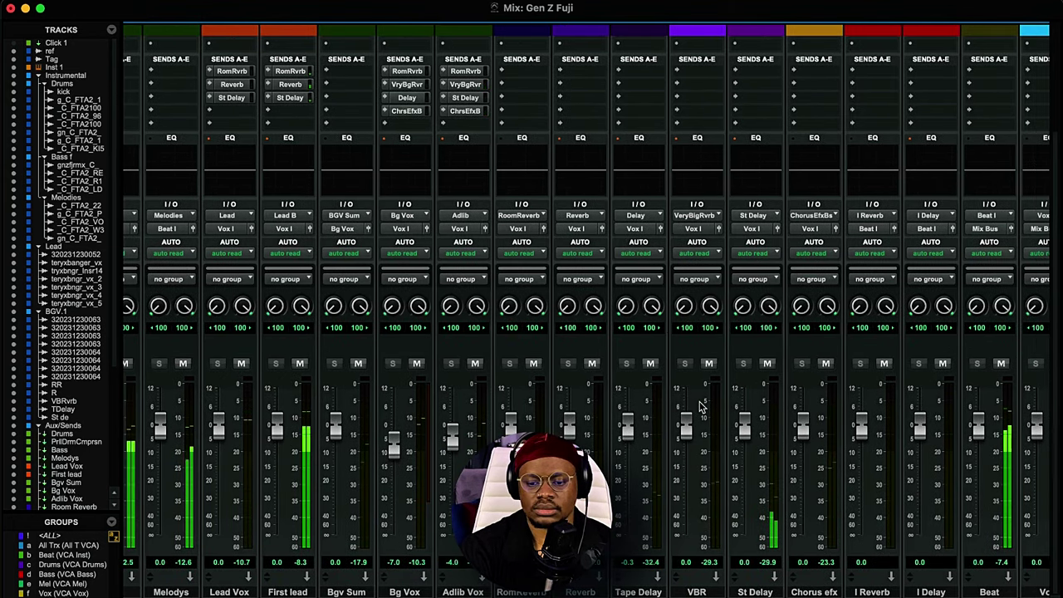
scroll(700, 407, "right", 1)
scroll(702, 349, "up", 5)
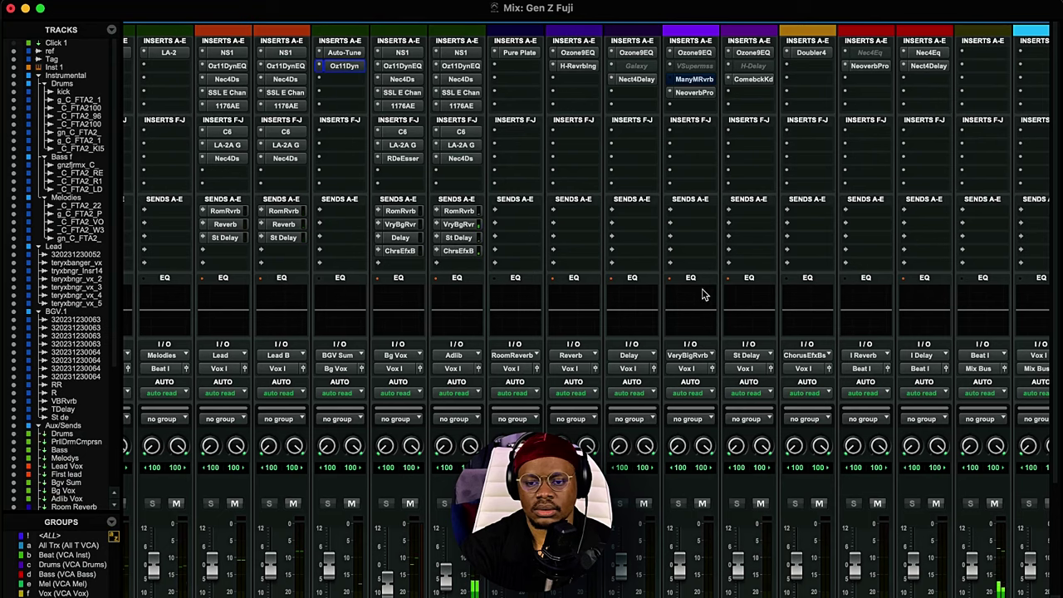
scroll(701, 294, "down", 3)
scroll(689, 216, "up", 3)
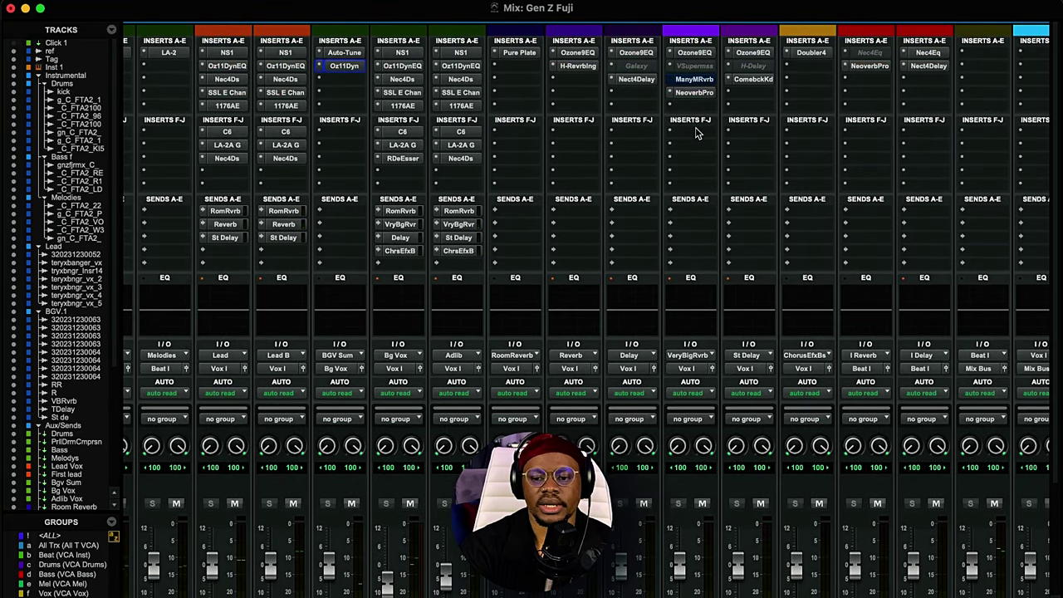
Open Neoverb Pro on the VBR bus, examine its reverb blend and space settings, and close it.
left_click(697, 92)
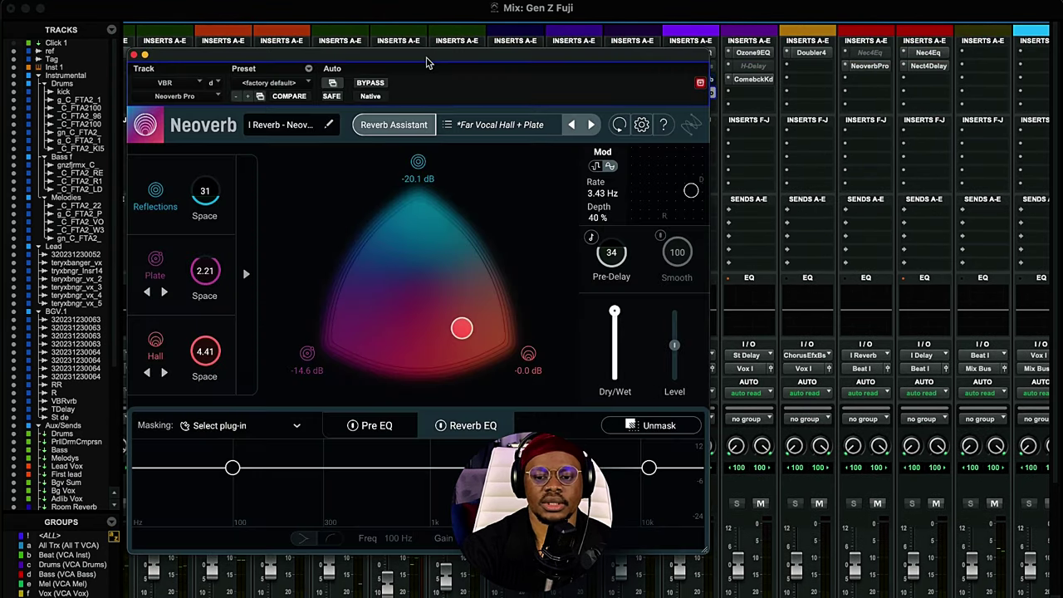
left_click_drag(420, 54, 562, 32)
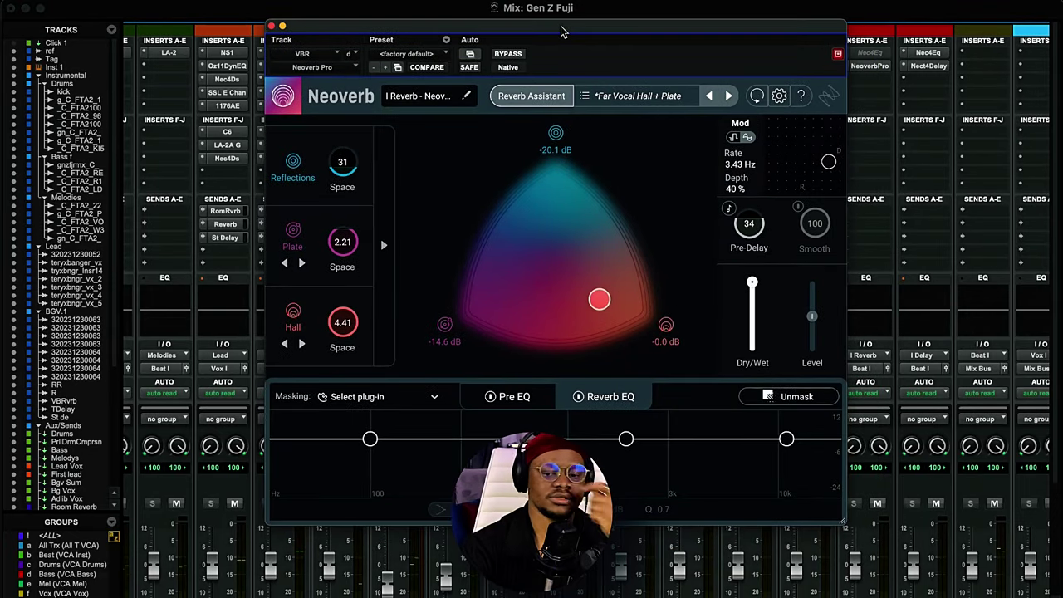
left_click(271, 29)
Check the effects bus meters during playback, then open and close the Adlib Vox send to the Chorus Efx bus.
scroll(654, 332, "down", 3)
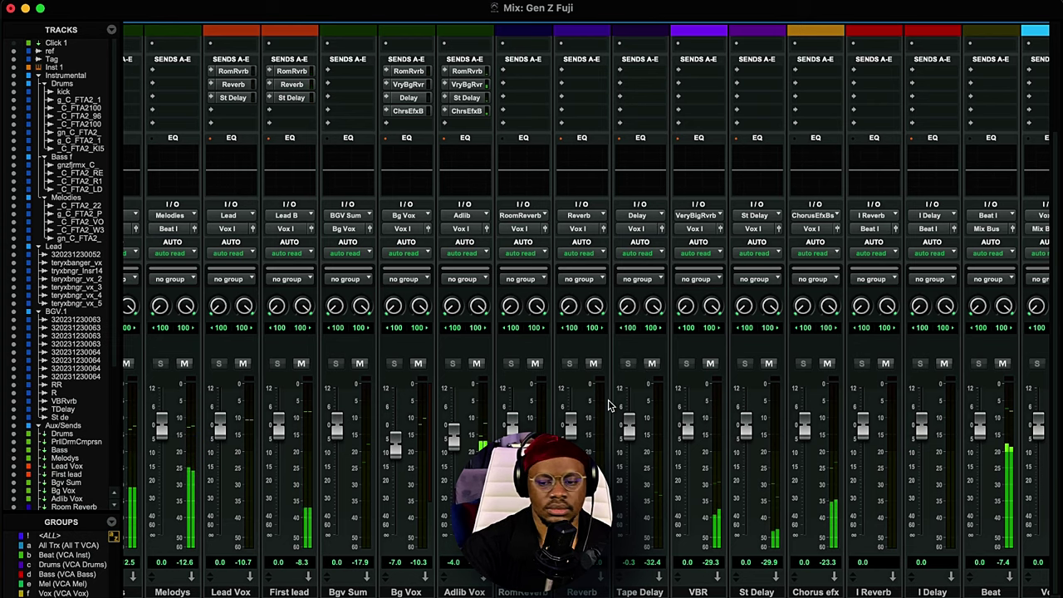
scroll(484, 253, "up", 3)
left_click(475, 251)
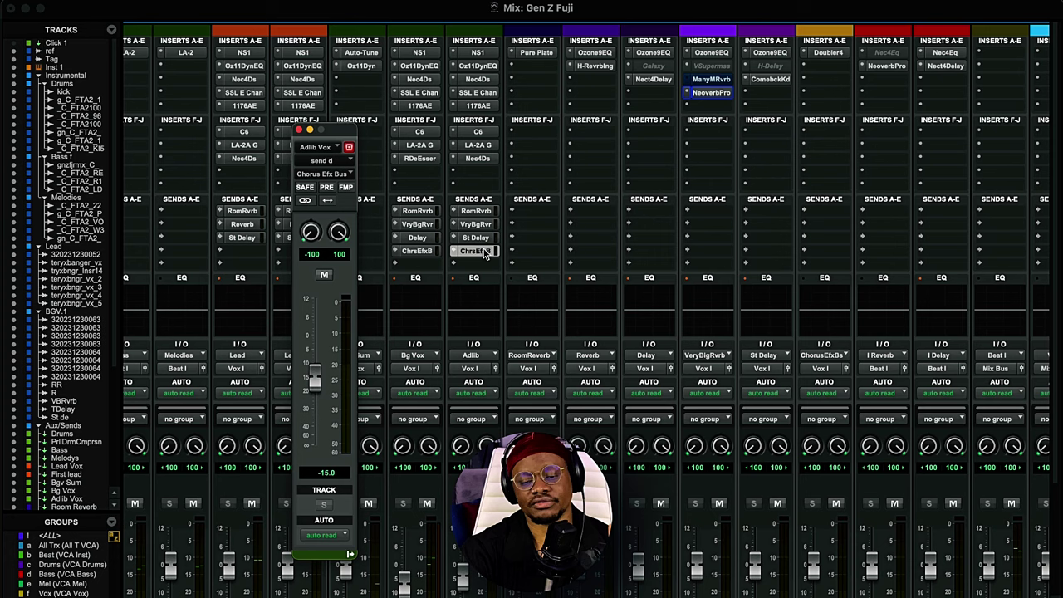
left_click(300, 130)
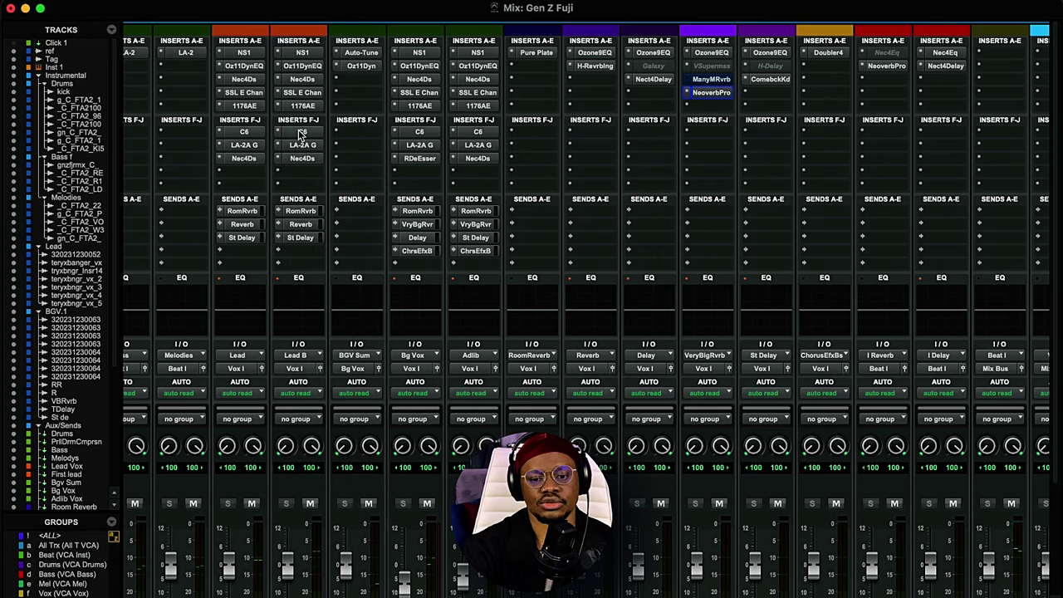
Open Doubler4 on the Chorus efx bus, examine its voice, detune and delay settings, and close it.
left_click(828, 53)
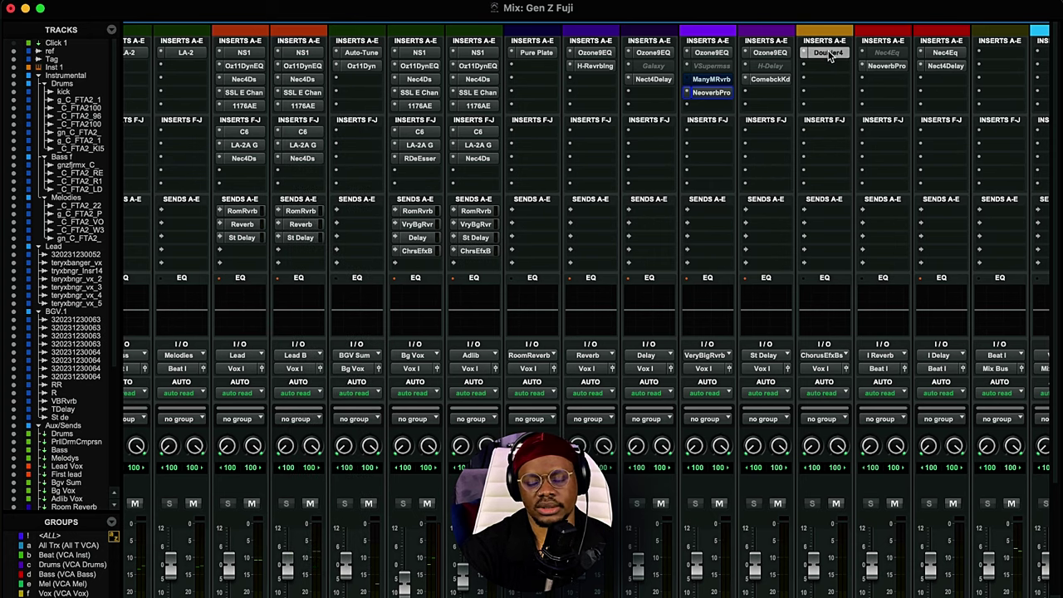
left_click_drag(635, 94, 607, 114)
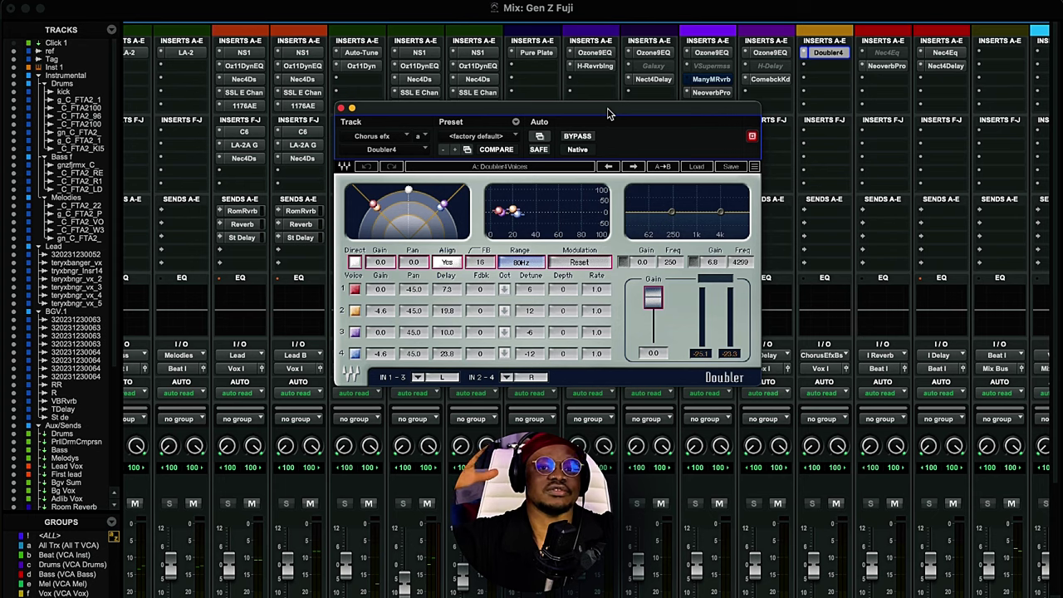
key("super+w")
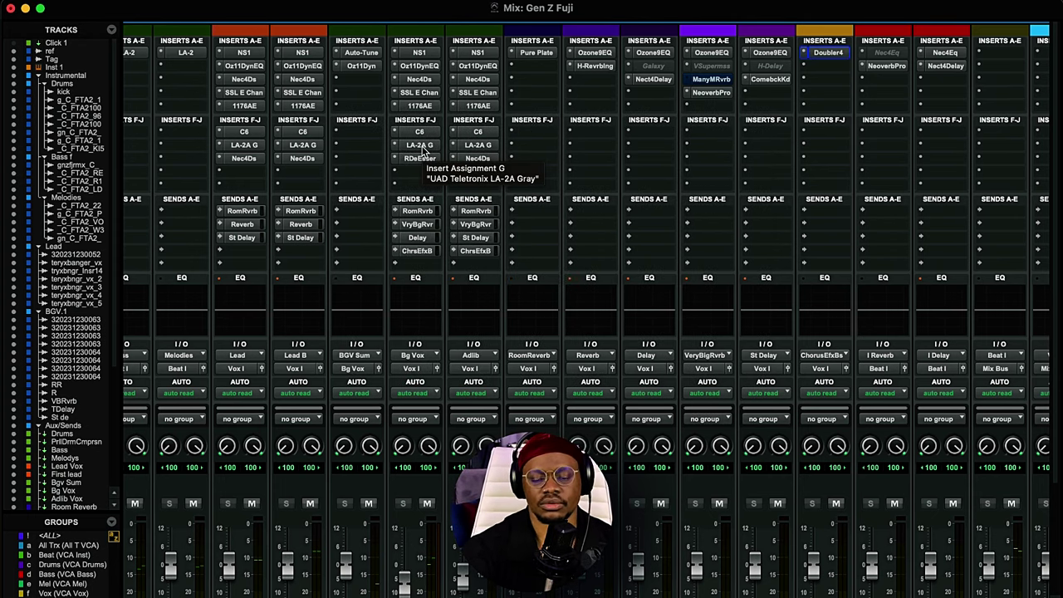
Examine the vocal and effects buses' meters during playback, their insert chains, and the routing through to the Beat and Vox buses.
scroll(465, 315, "down", 5)
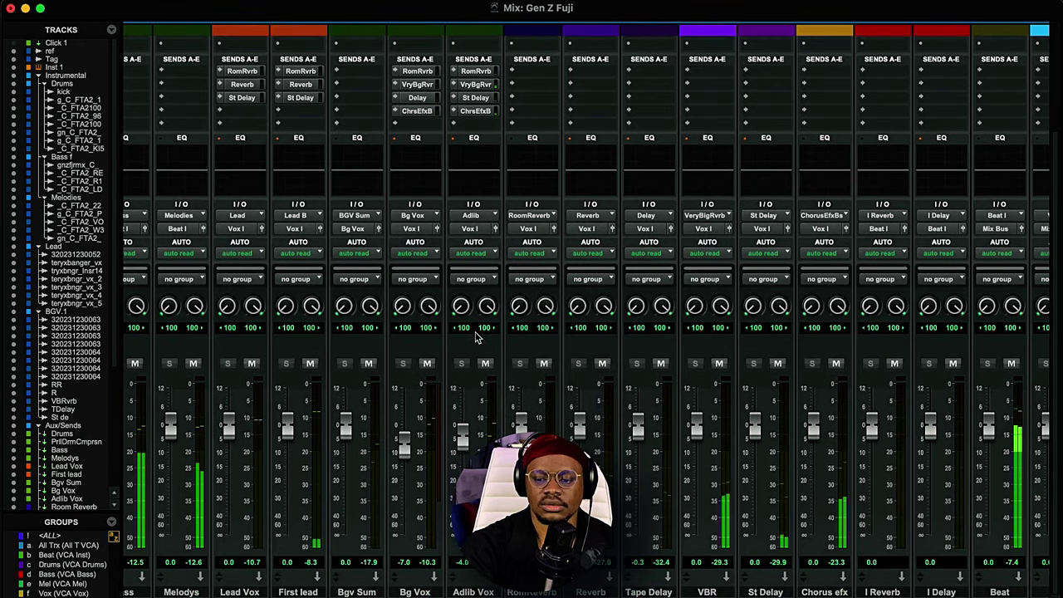
scroll(476, 336, "up", 1)
scroll(476, 334, "down", 3)
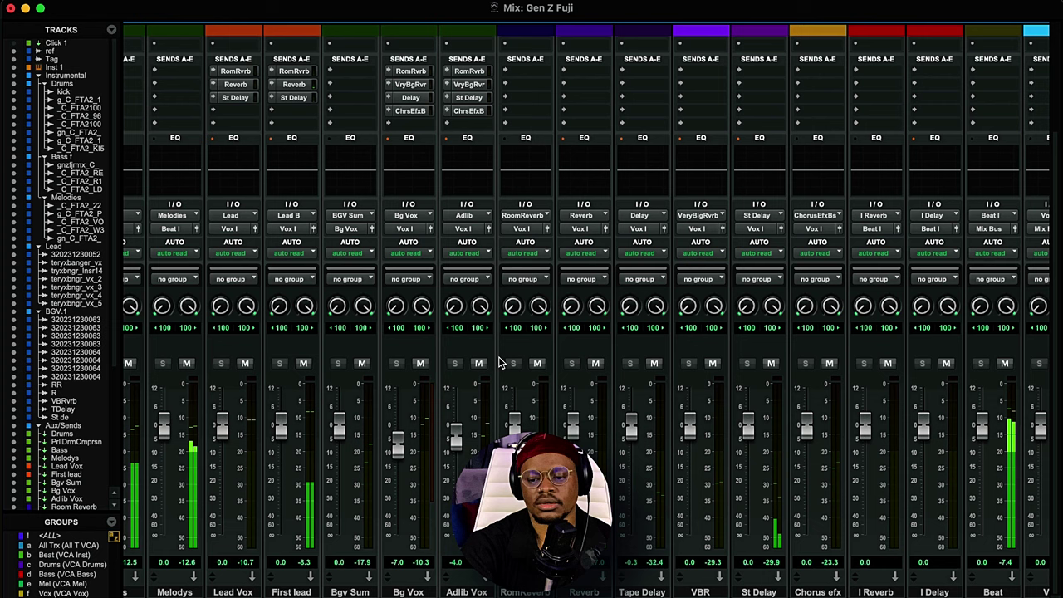
scroll(498, 363, "right", 1)
scroll(498, 362, "up", 5)
scroll(498, 363, "left", 3)
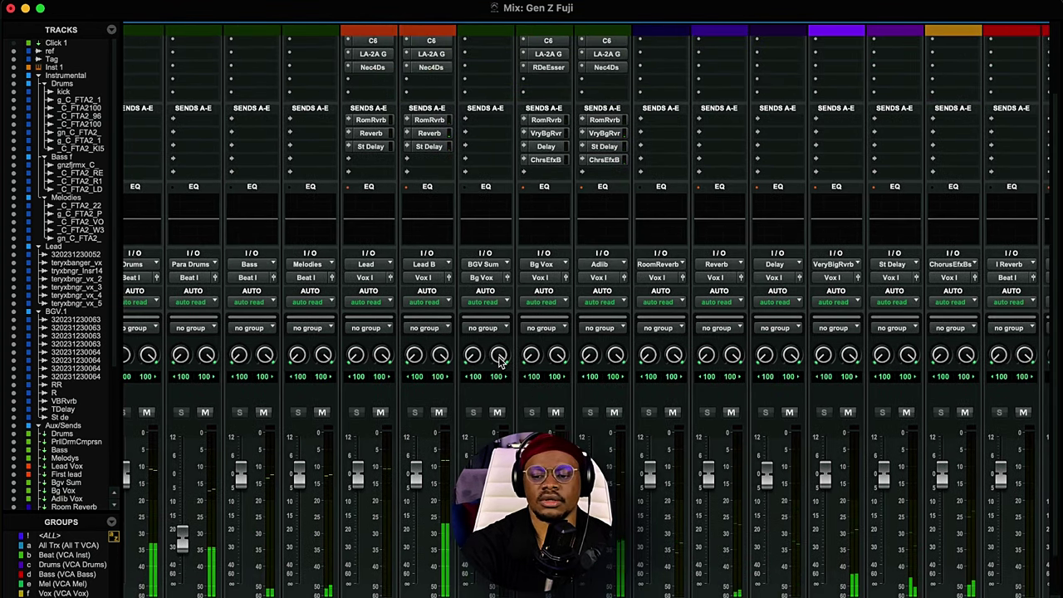
scroll(627, 431, "right", 10)
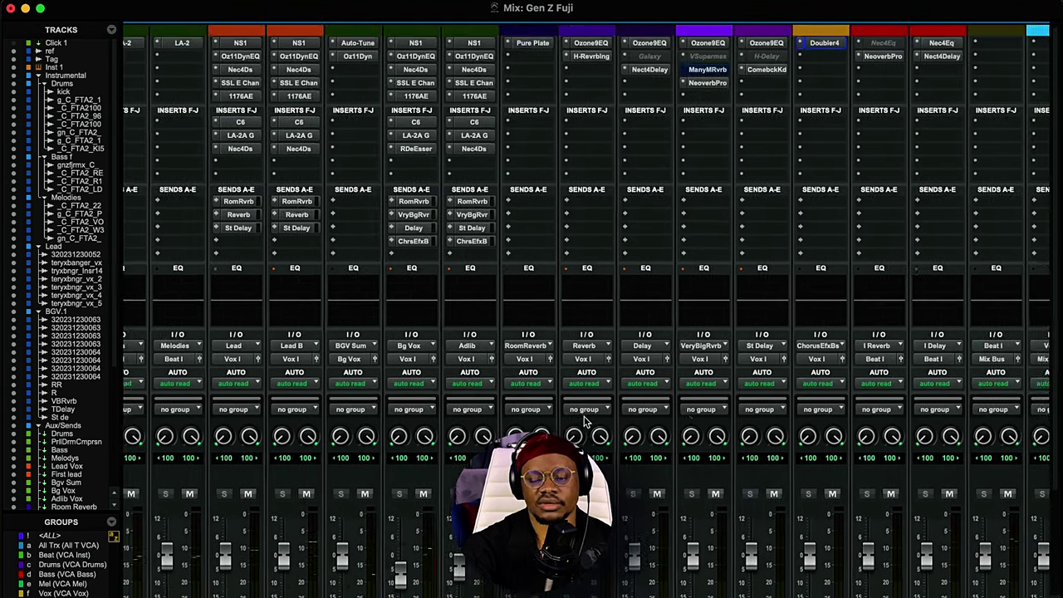
scroll(585, 422, "right", 10)
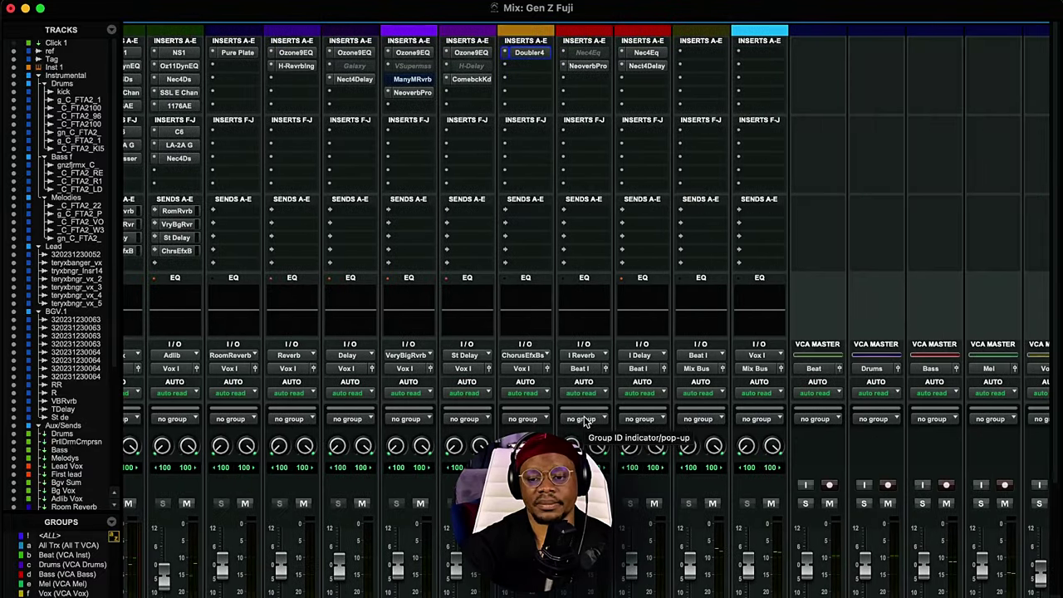
scroll(585, 422, "left", 5)
scroll(585, 422, "right", 10)
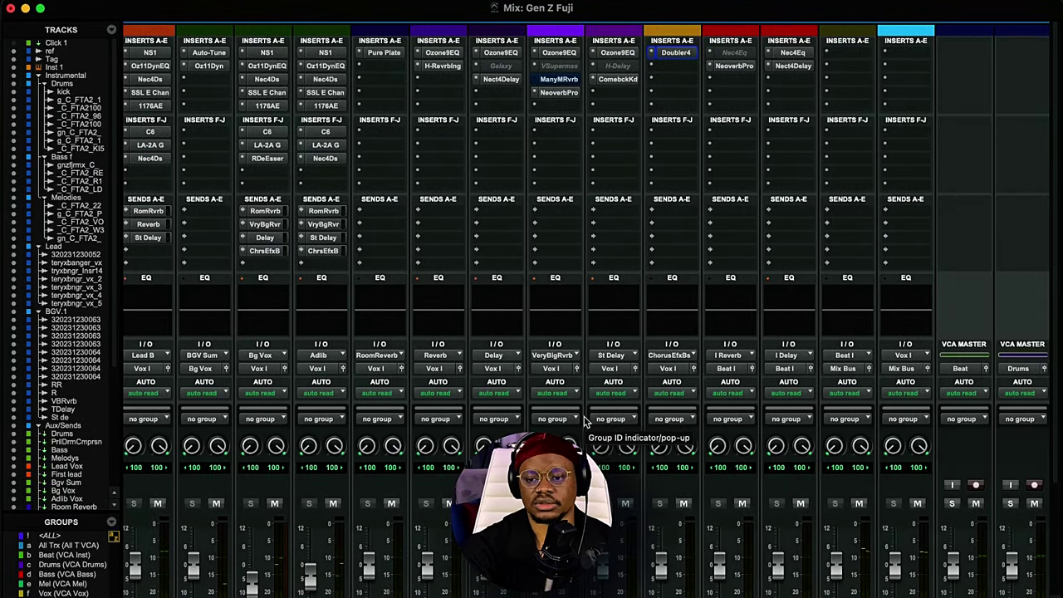
Mute and unmute the Beat bus, and do the same with the Vox bus, to hear what each one carries.
scroll(415, 411, "down", 5)
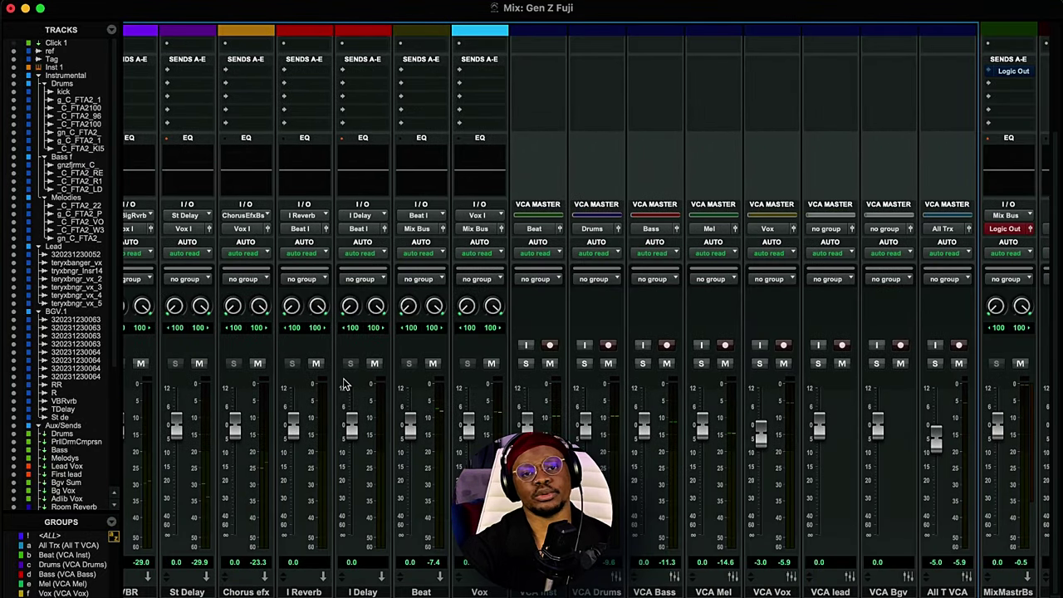
left_click(434, 363)
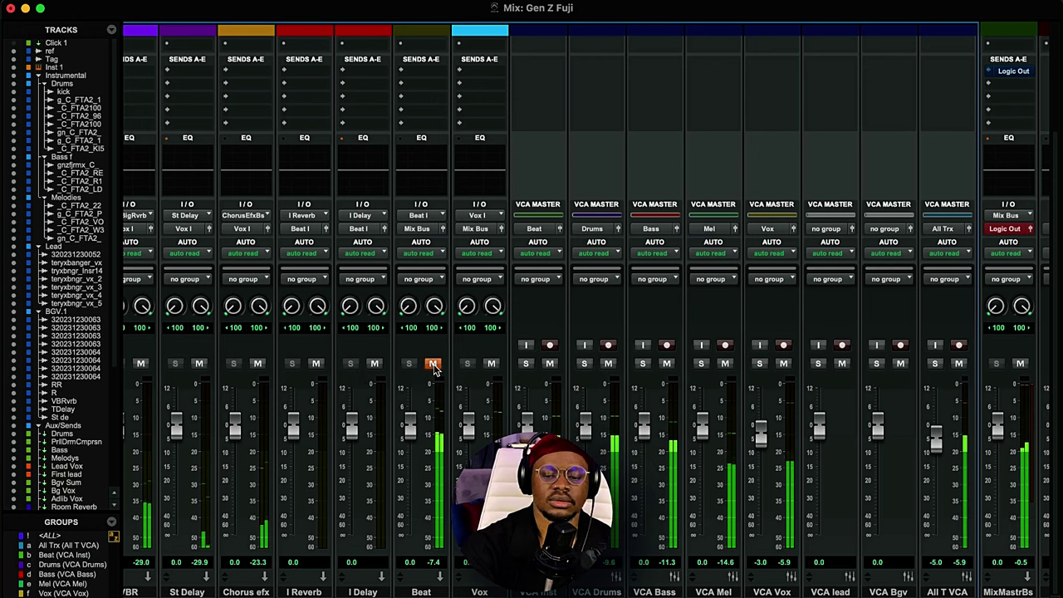
scroll(436, 370, "left", 2)
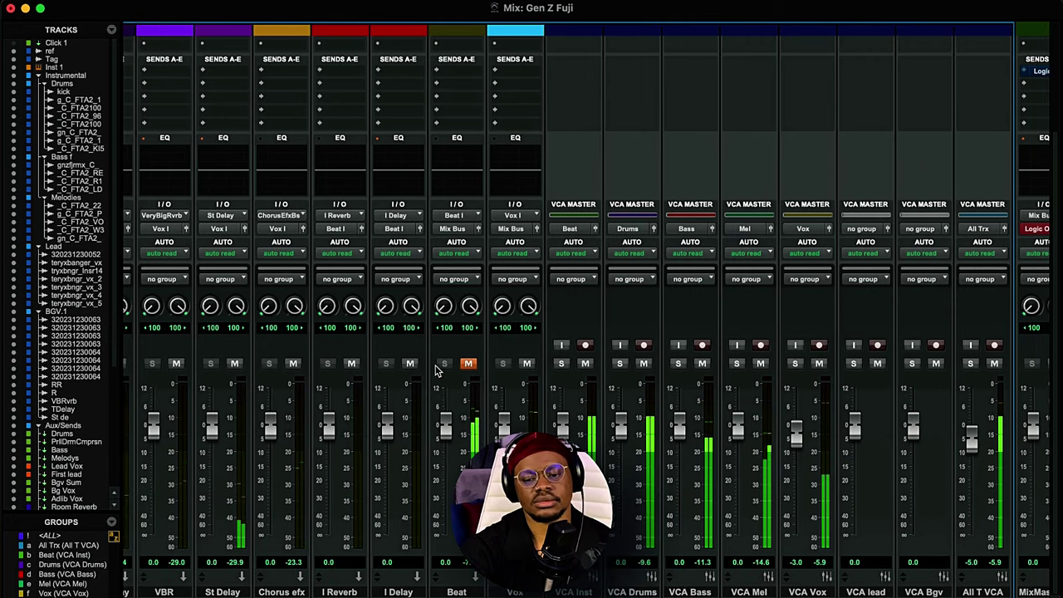
left_click(468, 364)
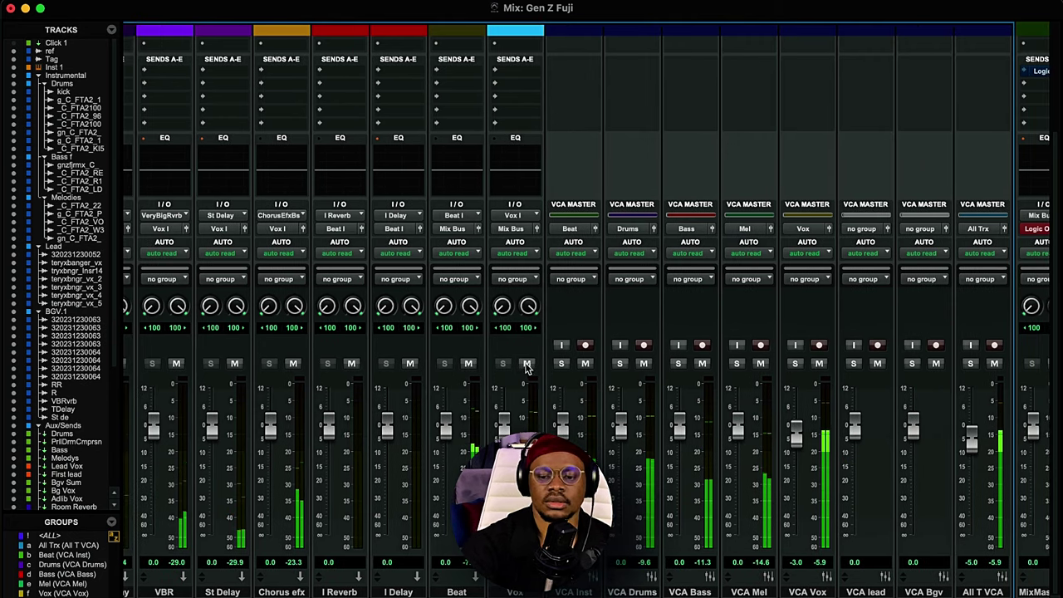
left_click(526, 364)
left_click(525, 365)
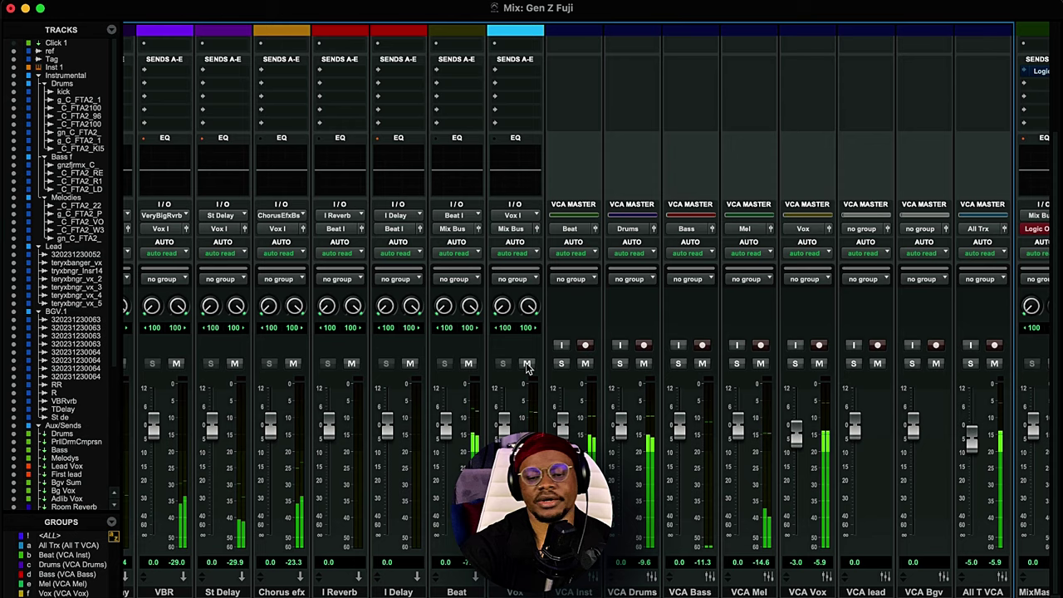
Check the Beat and Vox buses' insert slots, then view the Mix Master Bus VU Meter during playback and close it.
scroll(492, 103, "up", 5)
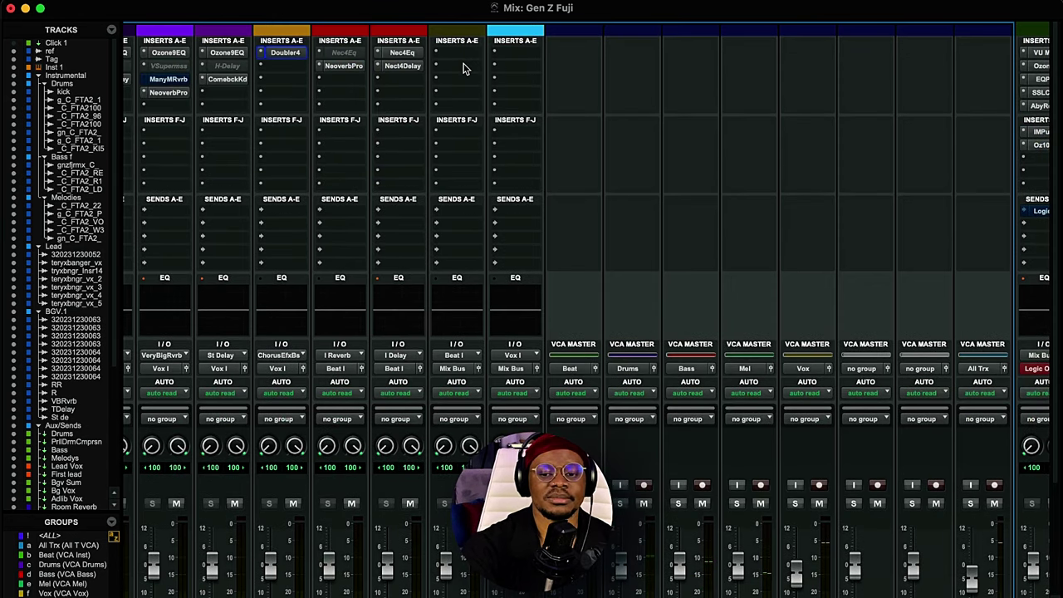
scroll(498, 75, "left", 2)
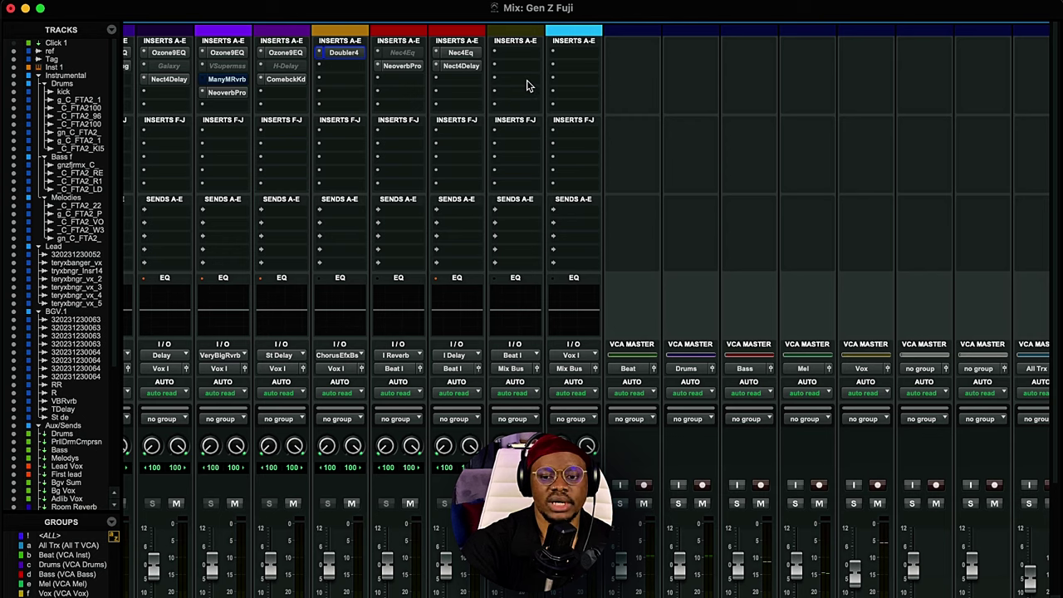
scroll(533, 81, "right", 7)
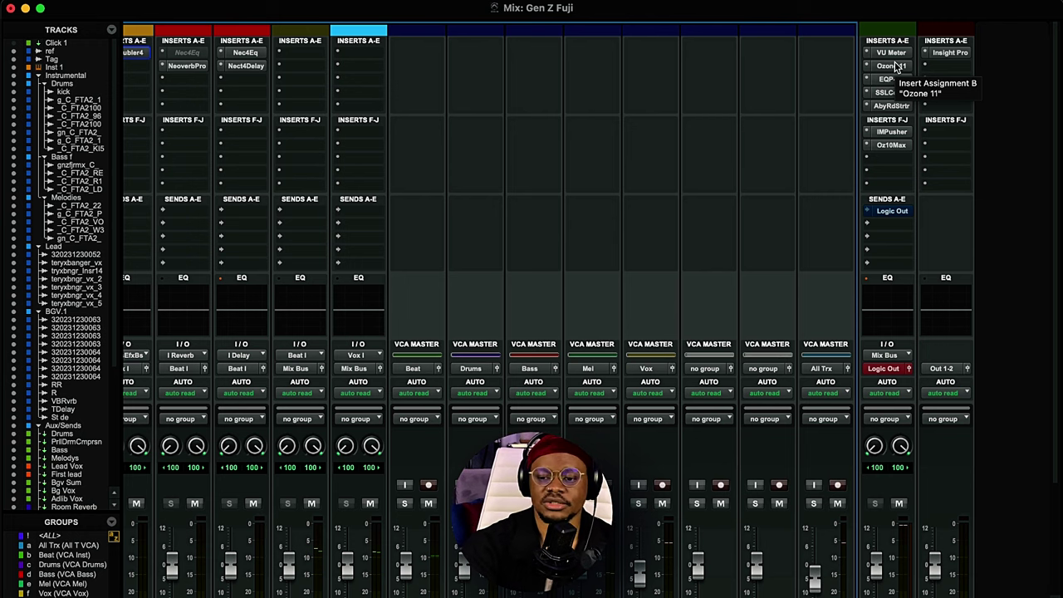
left_click(892, 54)
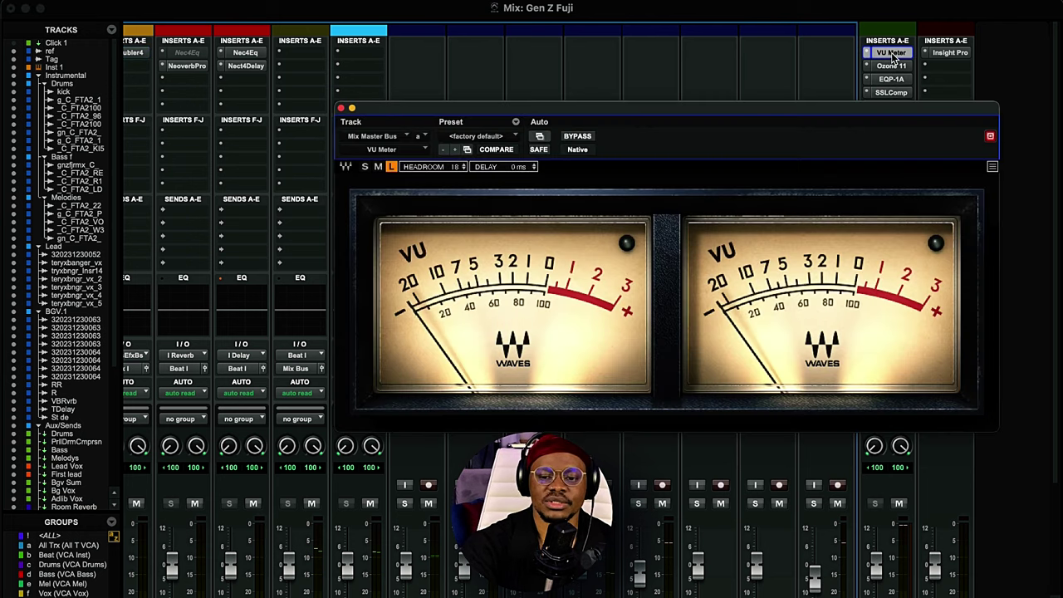
key("space")
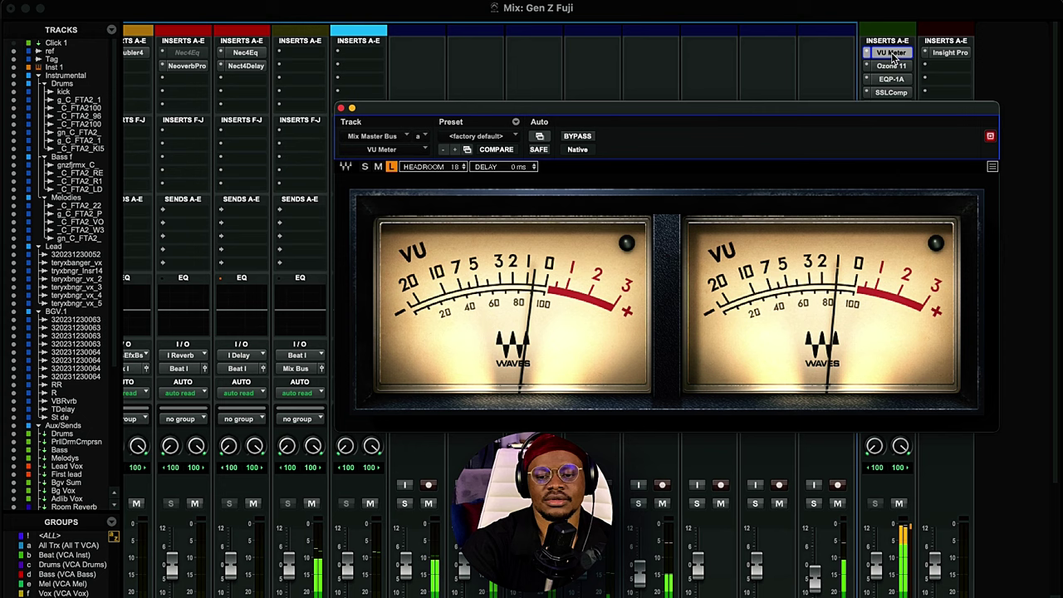
key("space")
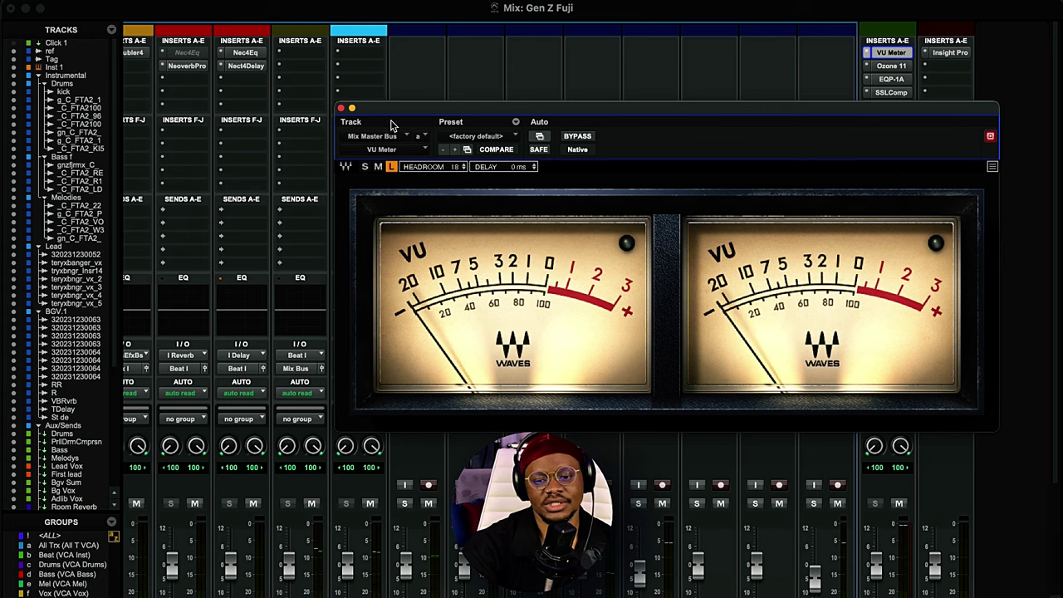
left_click(341, 110)
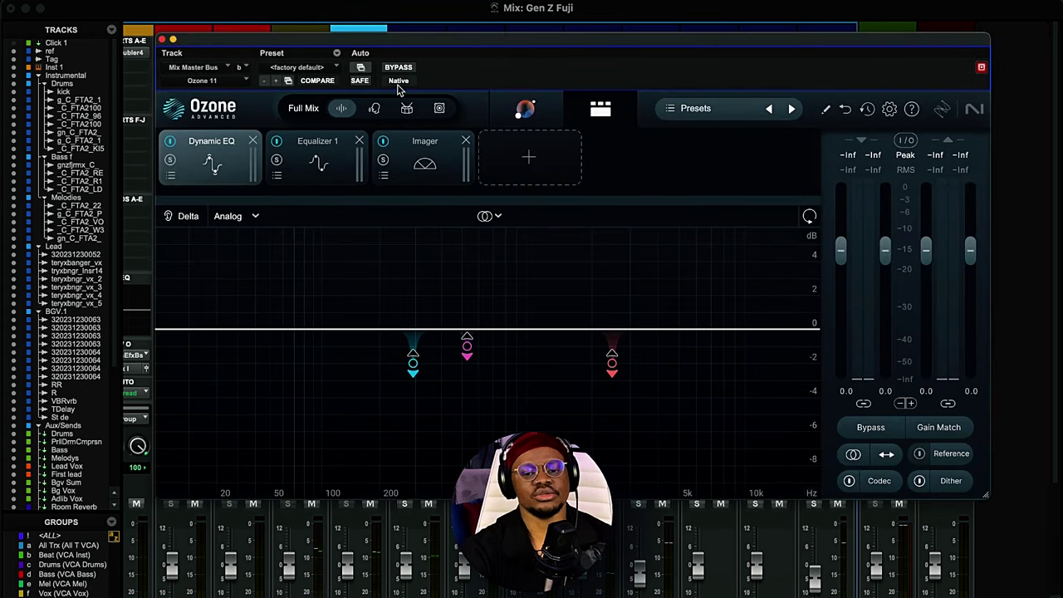
Examine the Equalizer 1 and Imager modules in the Mix Master Bus's Ozone 11, and close the plug-in.
left_click(322, 176)
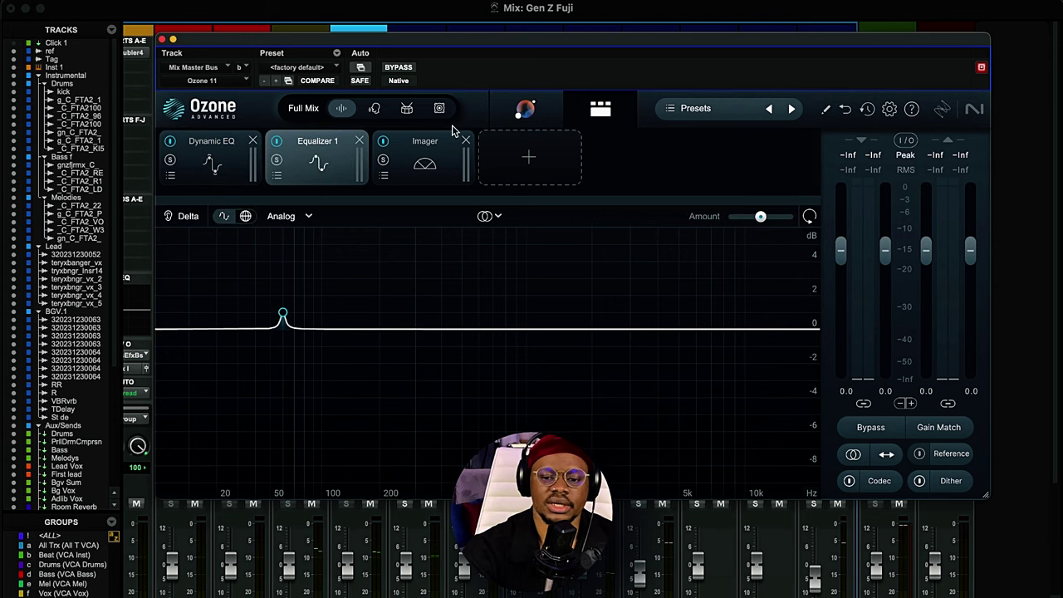
left_click(430, 143)
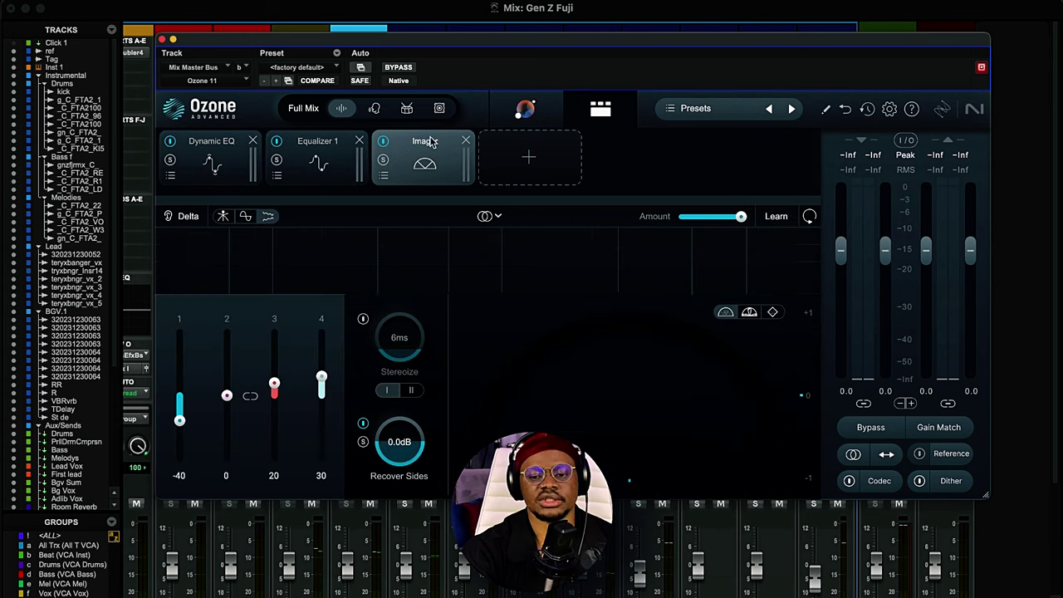
left_click(162, 39)
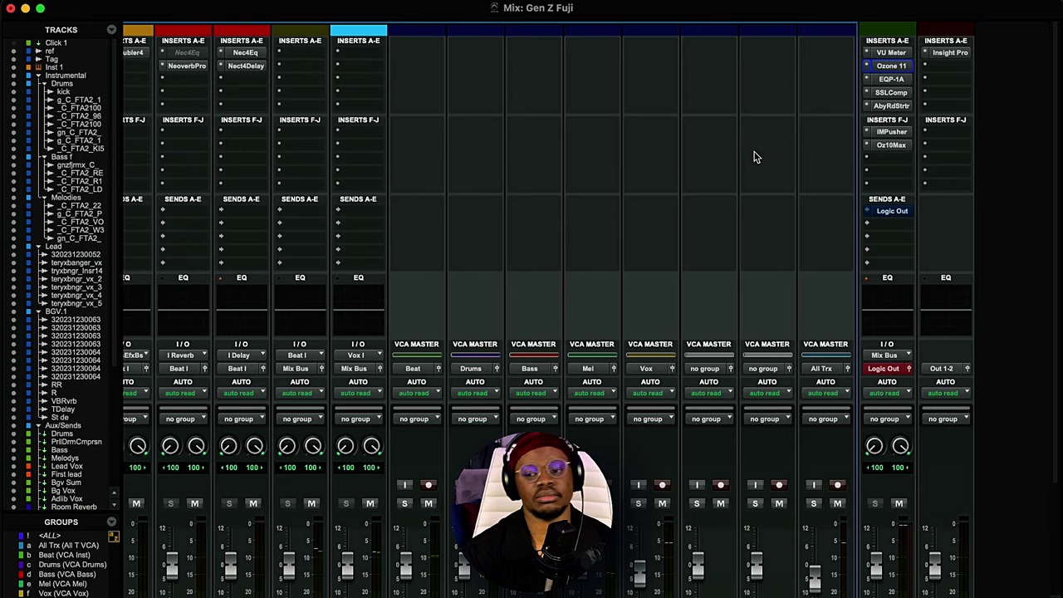
Open the Pultec EQP-1A on the Mix Master Bus, compare it bypassed and active during playback, and close it.
left_click(887, 79)
left_click(889, 80)
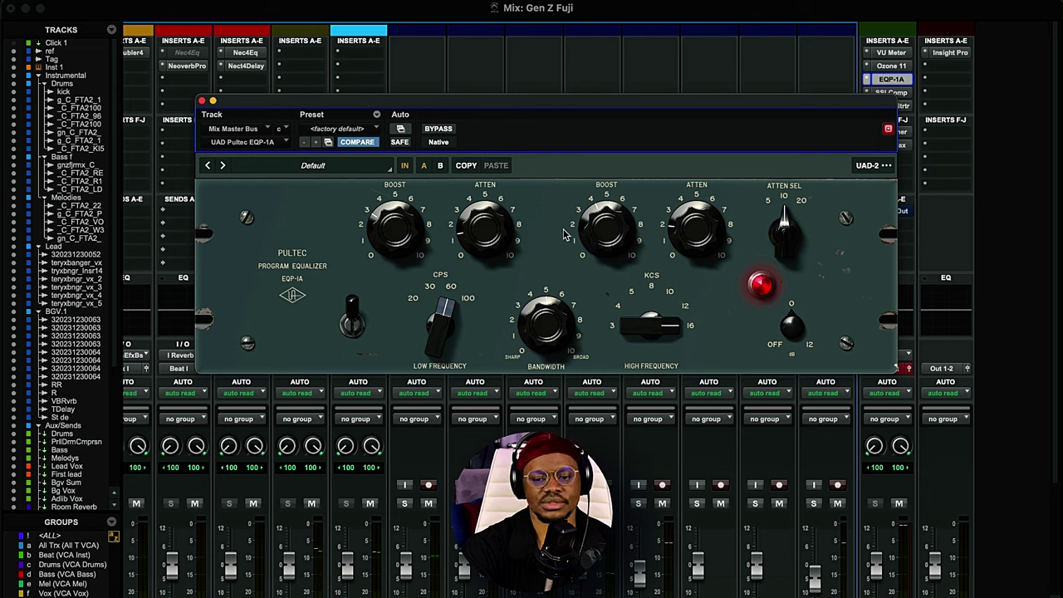
left_click(446, 130)
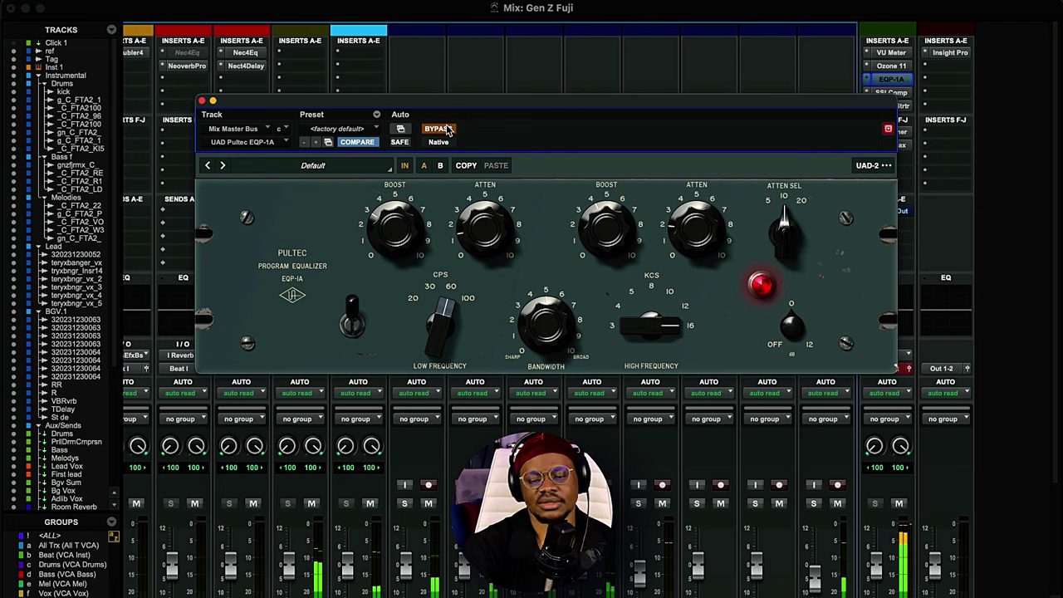
left_click(446, 129)
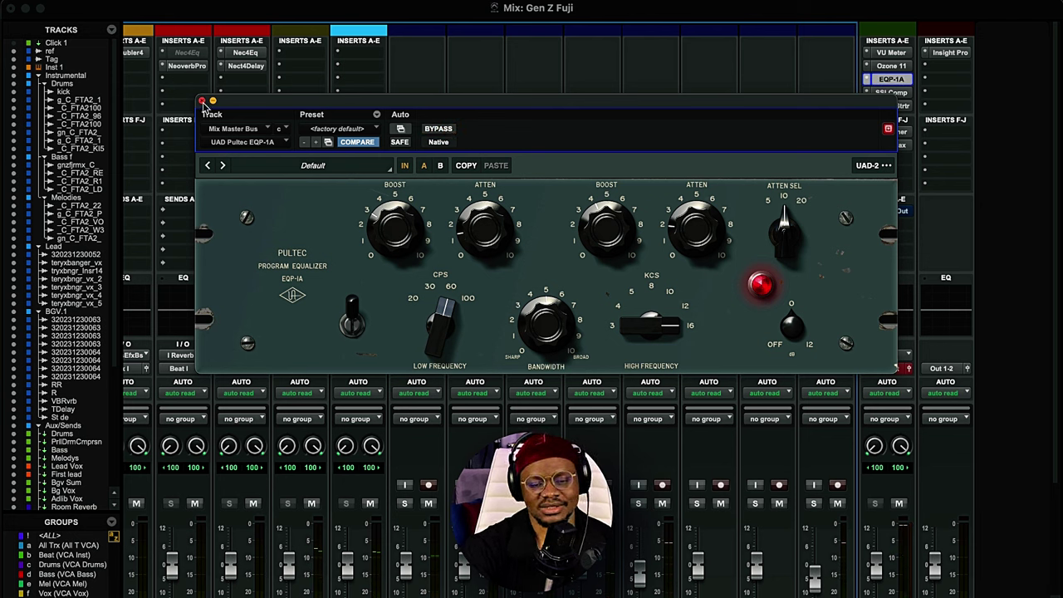
left_click(201, 100)
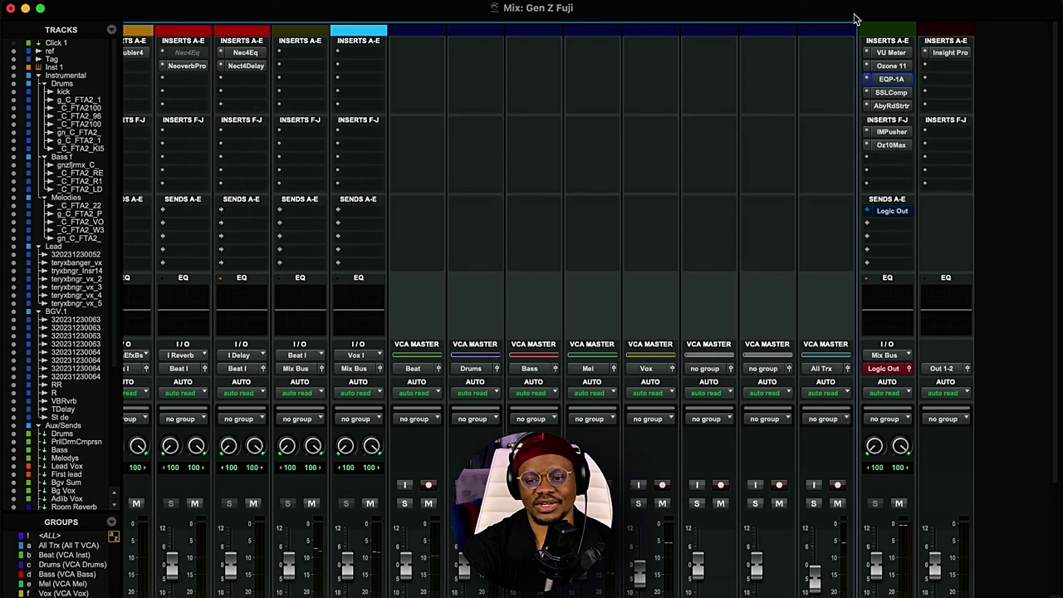
Open the SSLComp on the Mix Master Bus, examine its threshold, attack, release and ratio settings, and close it.
left_click(890, 92)
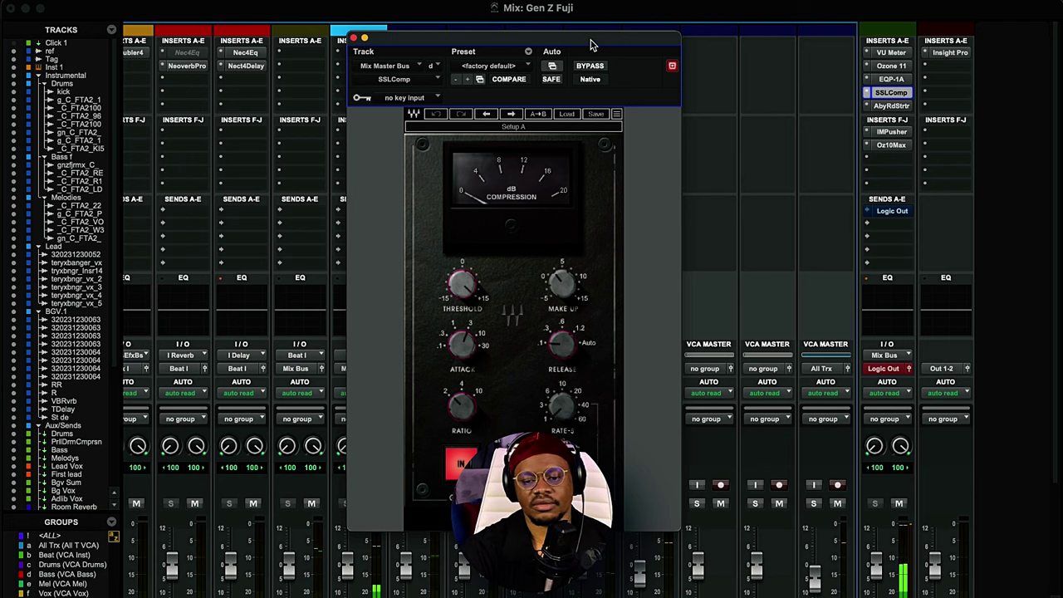
left_click_drag(595, 38, 614, 33)
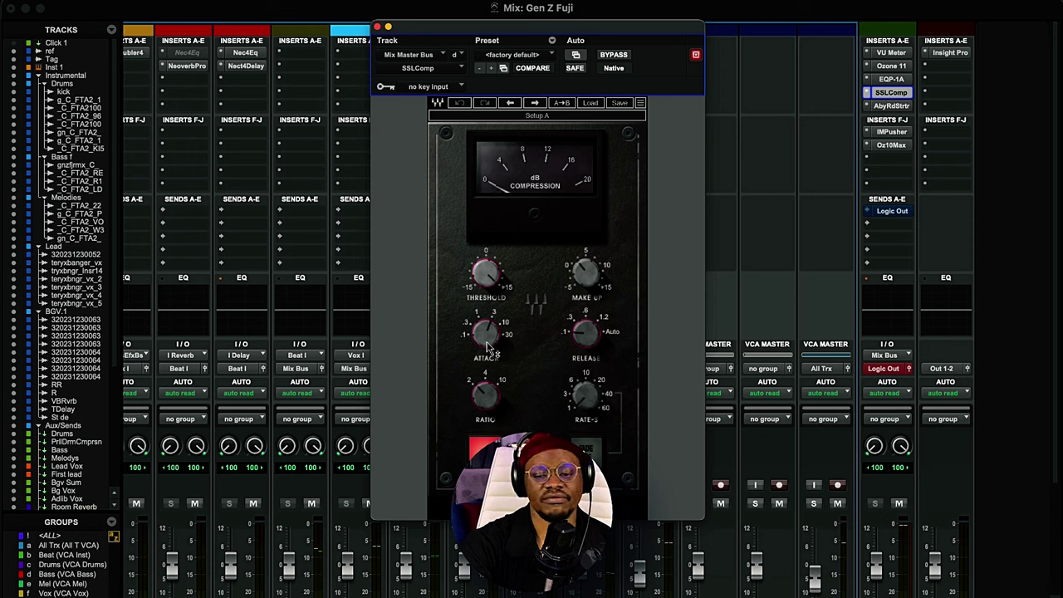
mouse_move(488, 347)
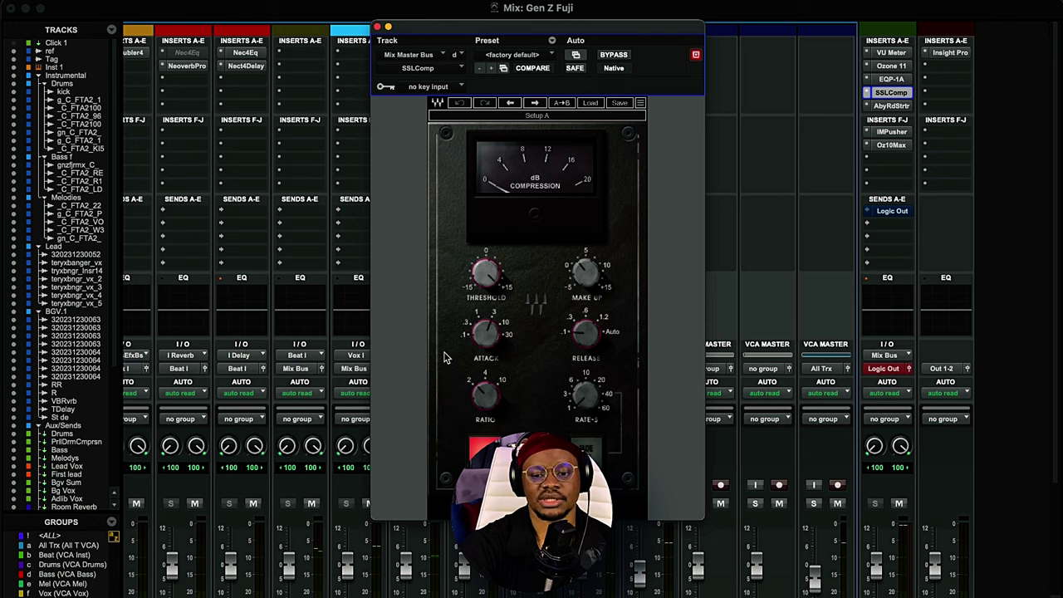
left_click(377, 27)
View the Abbey Road Saturator settings on the Mix Master Bus and close the plug-in.
left_click(890, 105)
mouse_move(608, 31)
left_mouse_down()
mouse_move(586, 56)
mouse_move(608, 17)
left_mouse_up()
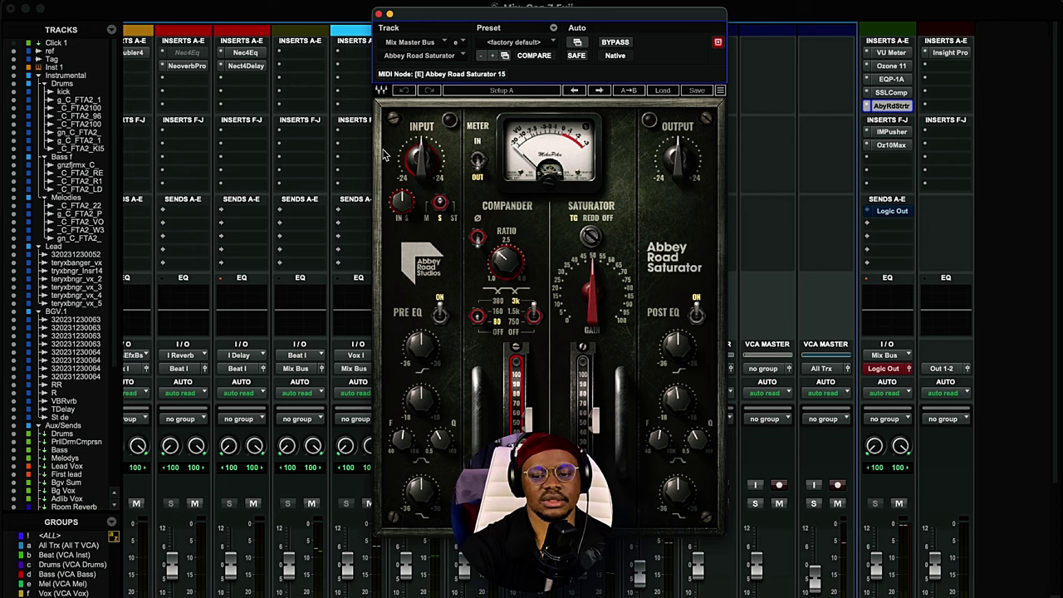
left_click(378, 14)
Open the Infected Mushroom Pusher on the Mix Master Bus, compare it bypassed and active during playback, and close it.
left_click(891, 133)
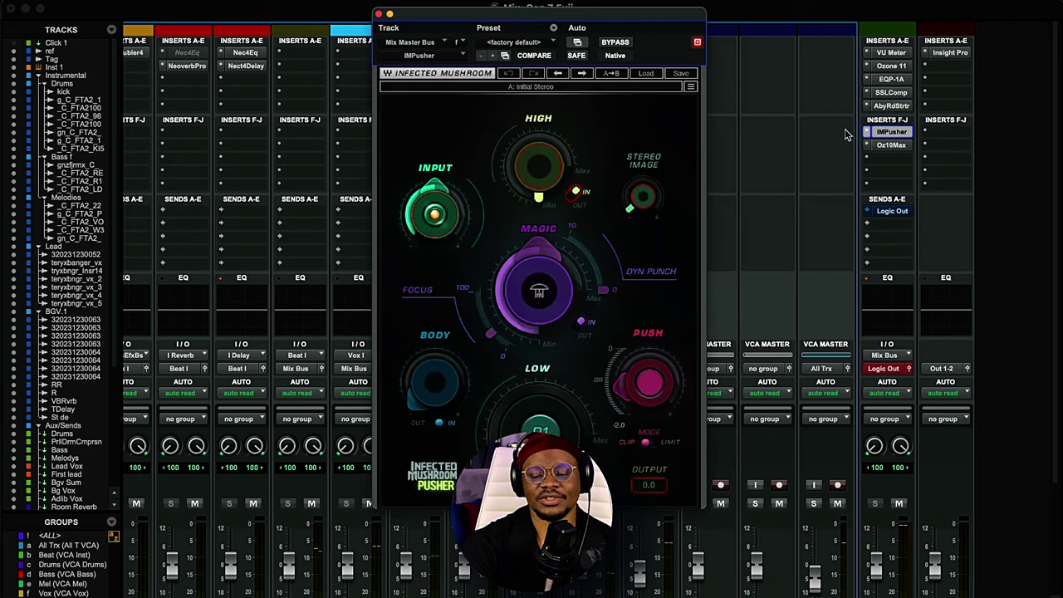
left_click_drag(571, 28, 536, 27)
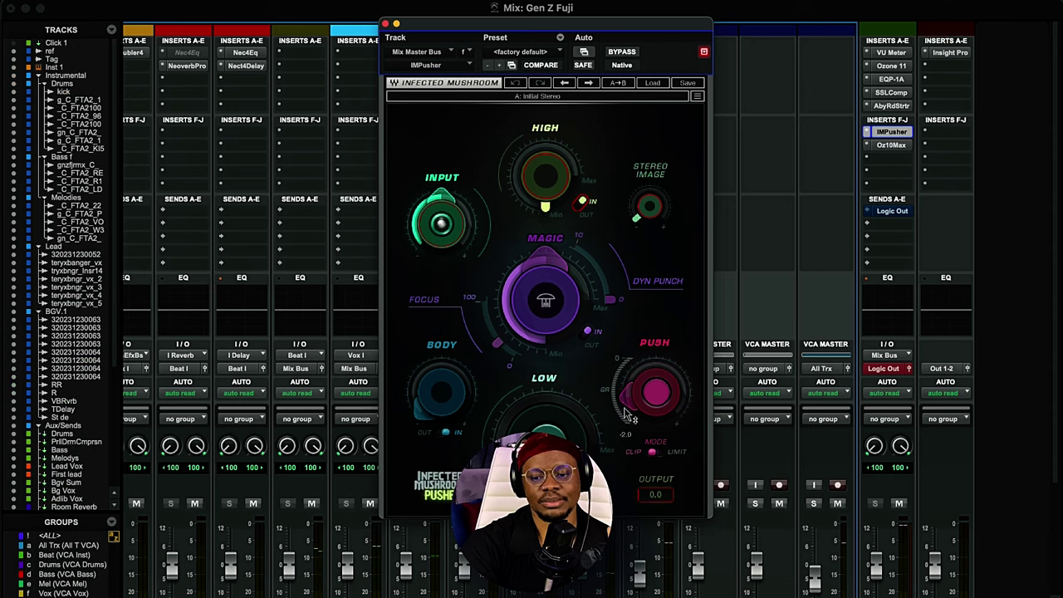
mouse_move(628, 406)
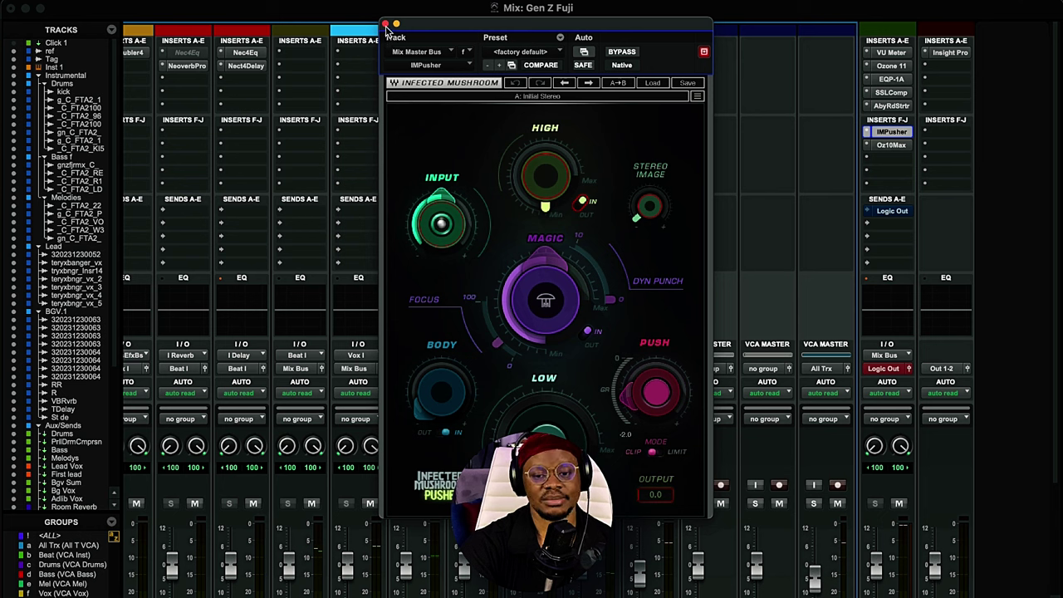
left_click(621, 53)
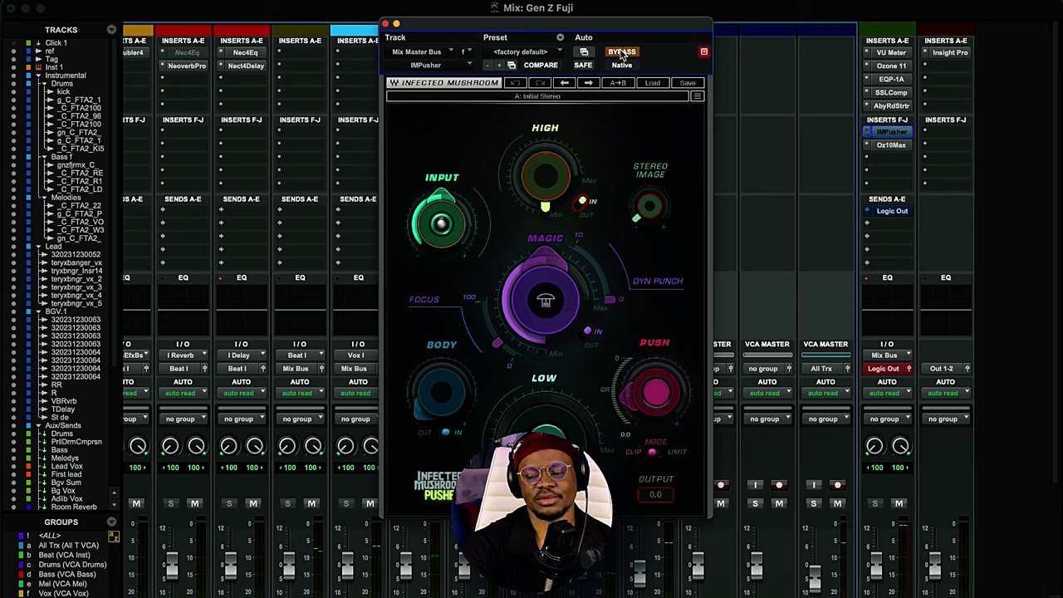
left_click(622, 52)
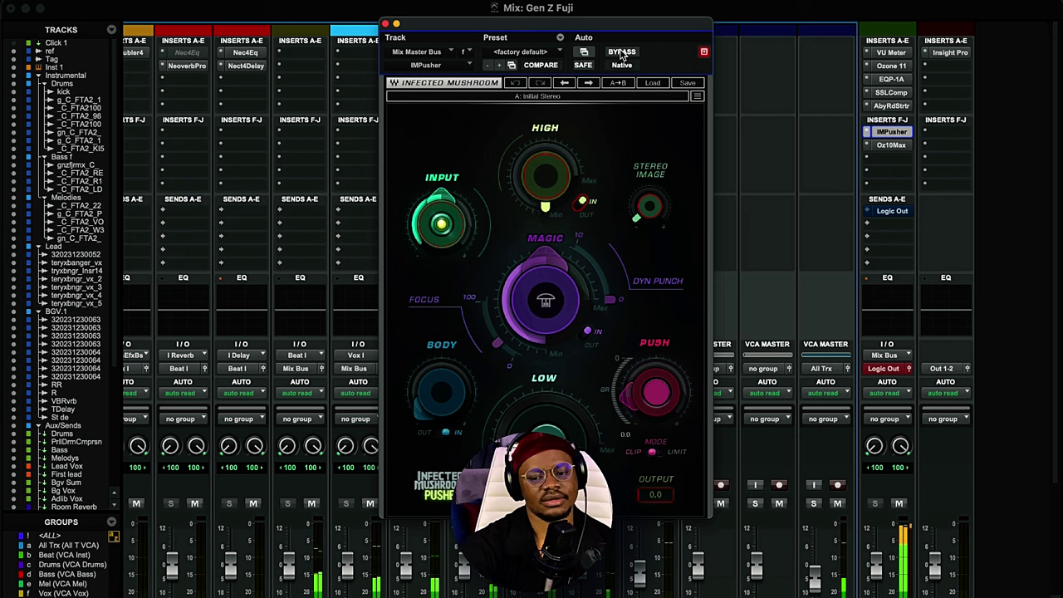
left_click(622, 52)
left_click(622, 53)
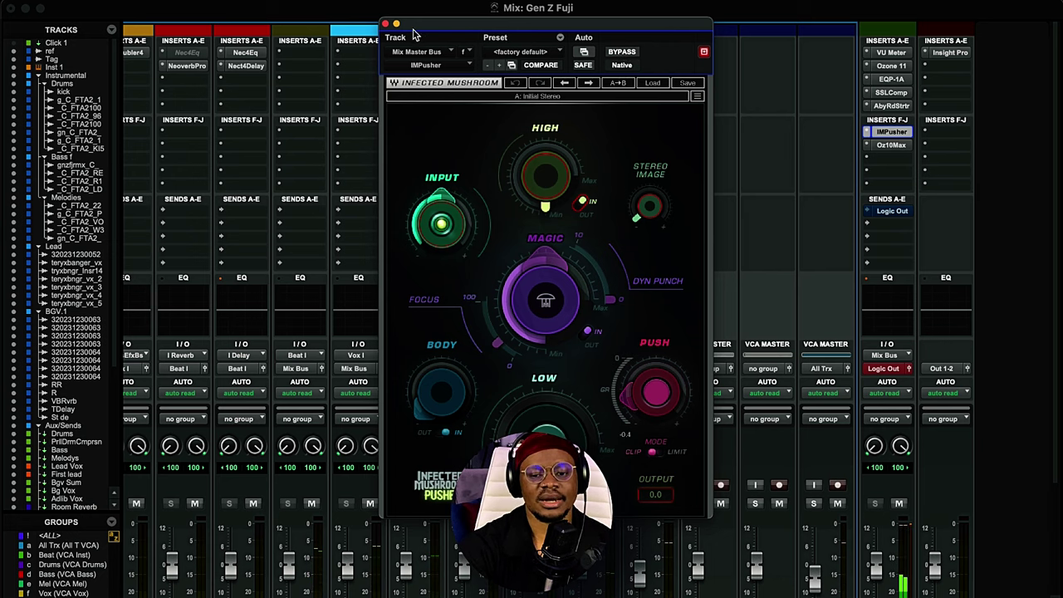
left_click(386, 24)
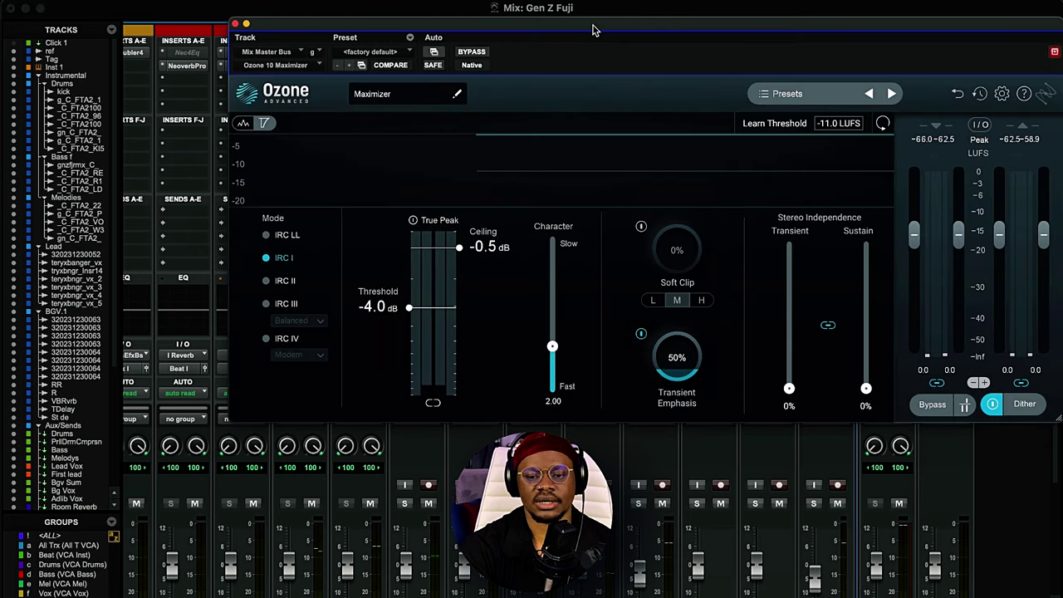
Examine the Mix Master Bus's Ozone 10 Maximizer, including its dither options and its limiting mode and threshold.
left_click_drag(592, 28, 496, 56)
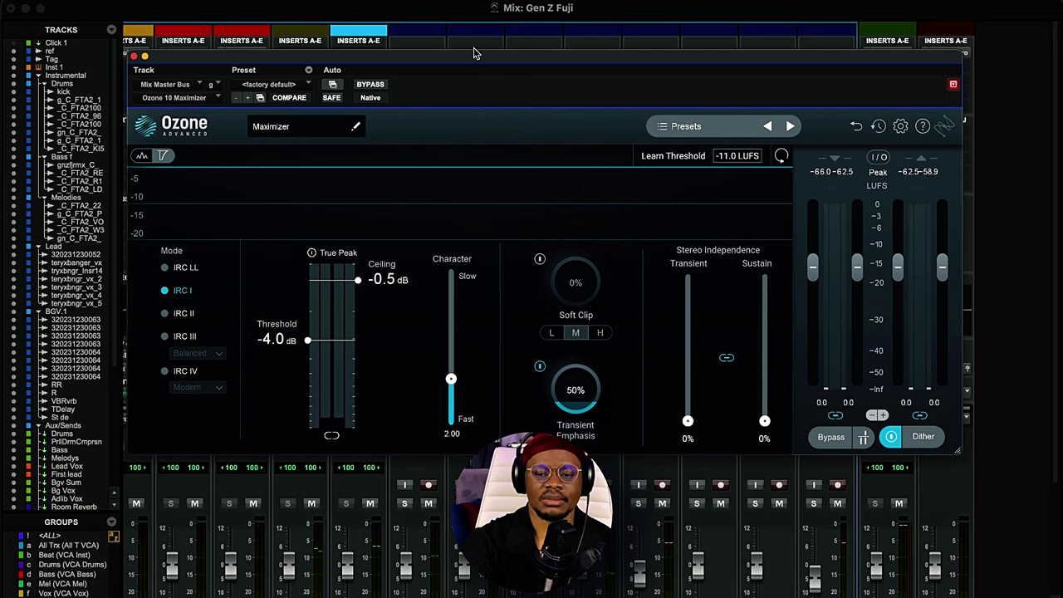
left_click_drag(461, 66, 503, 39)
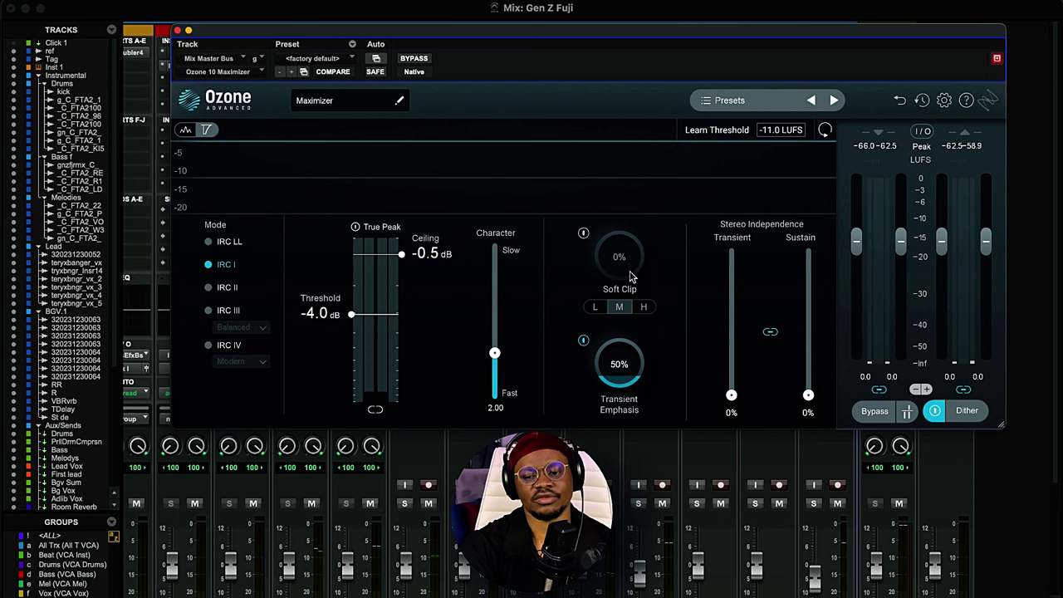
left_click(966, 410)
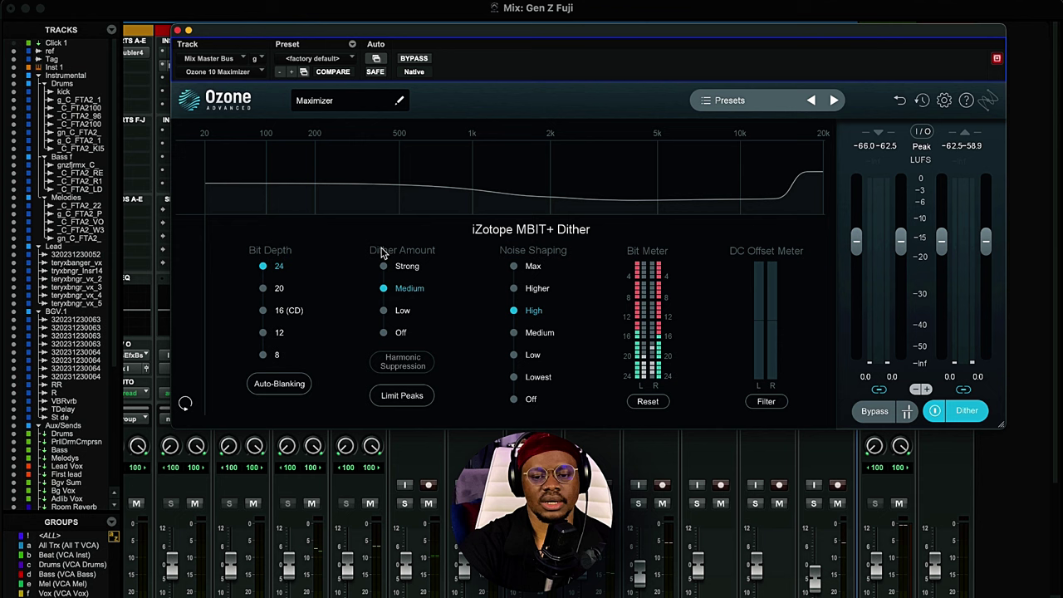
left_click(959, 407)
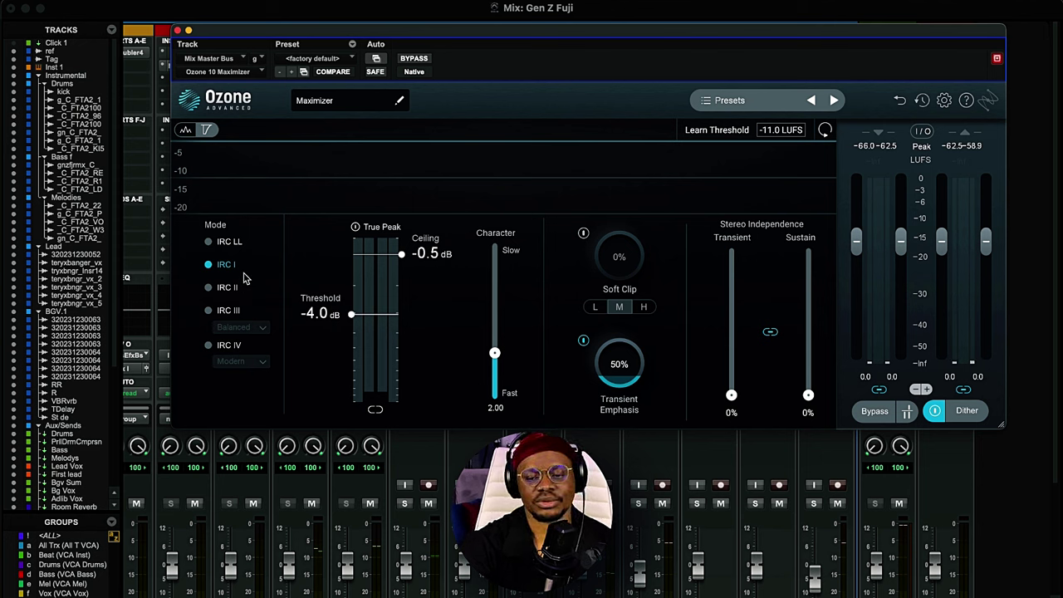
left_click_drag(316, 30, 420, 29)
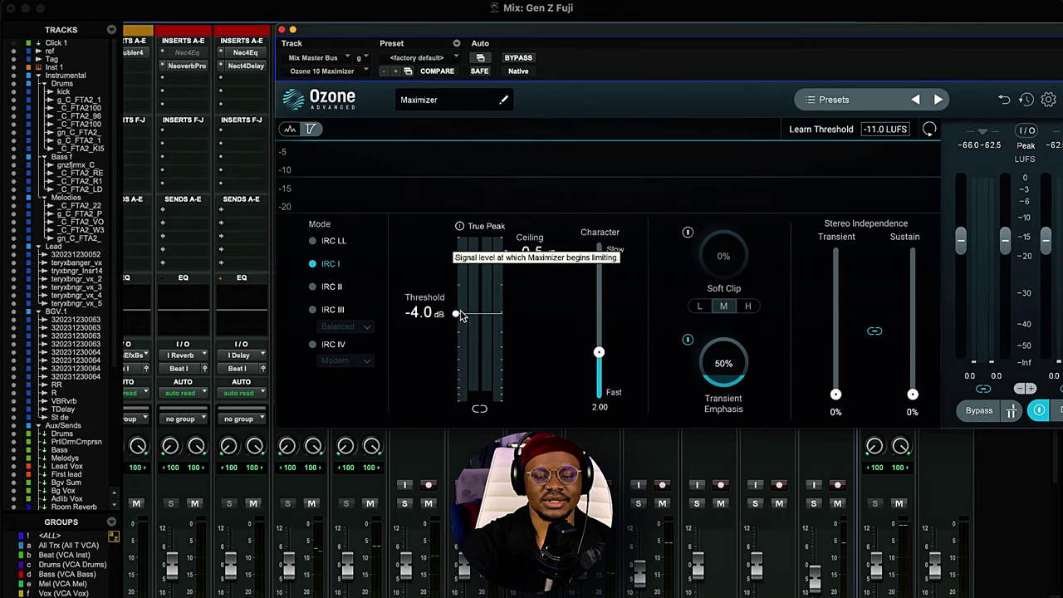
Revisit the Pusher and SSLComp on the Mix Master Bus, close them, and return to the drum and bass tracks in the mixer.
left_click(890, 132)
left_click(891, 132)
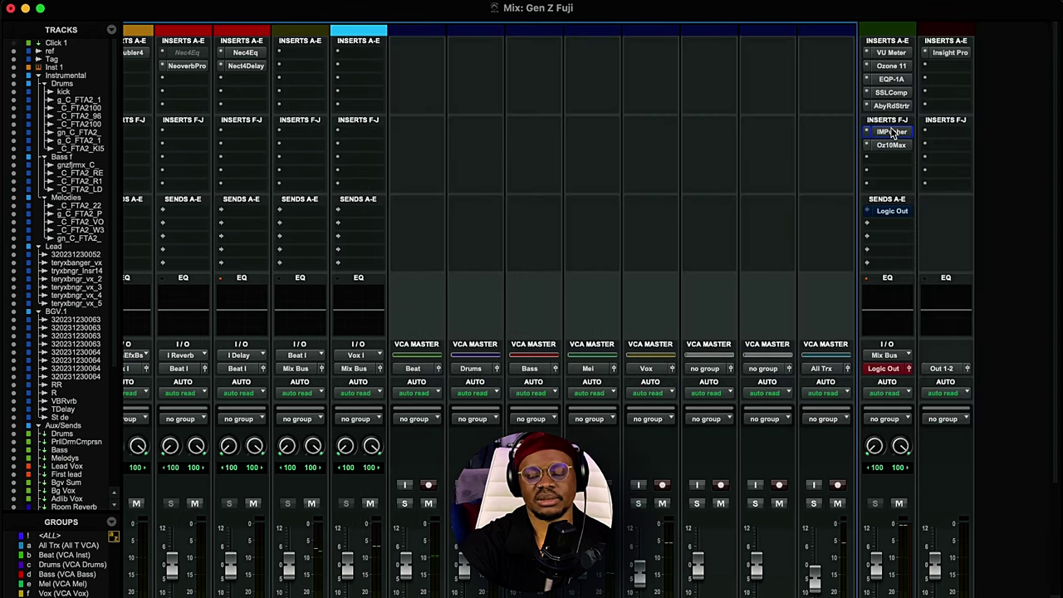
left_click(890, 132)
left_click(378, 27)
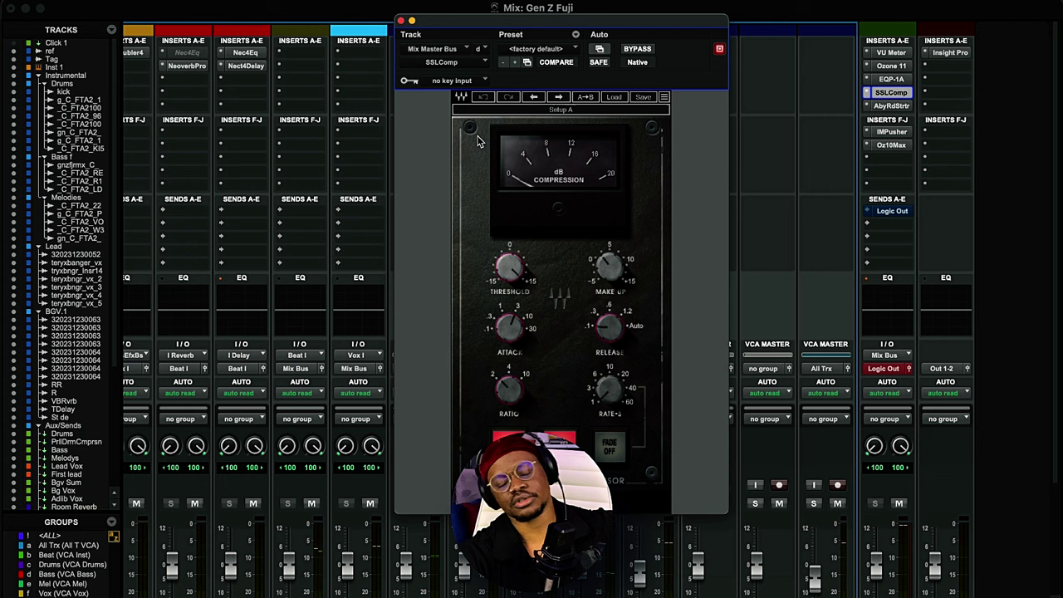
left_click(401, 18)
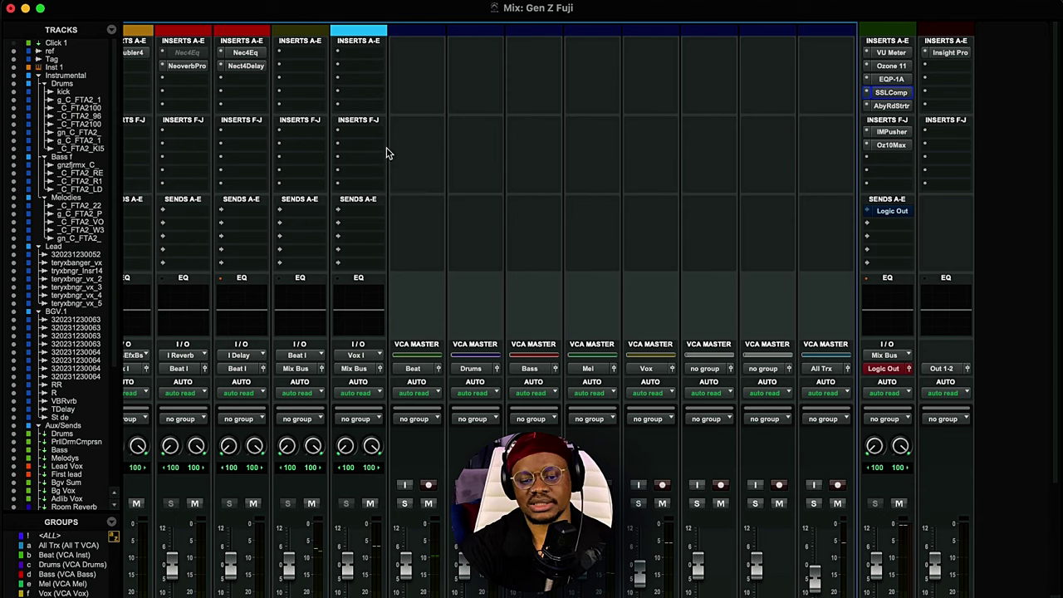
scroll(462, 175, "left", 15)
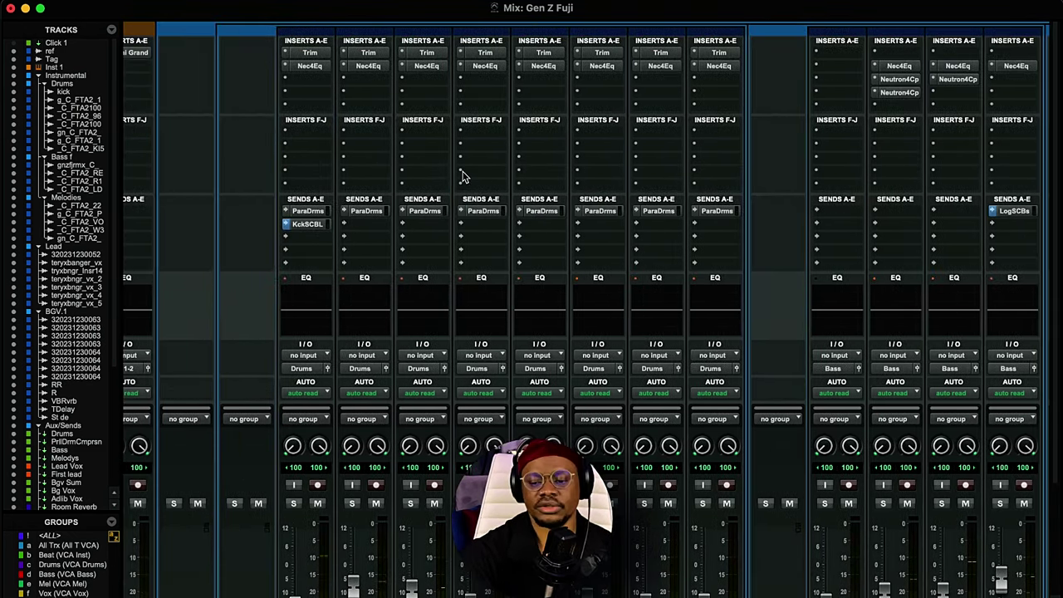
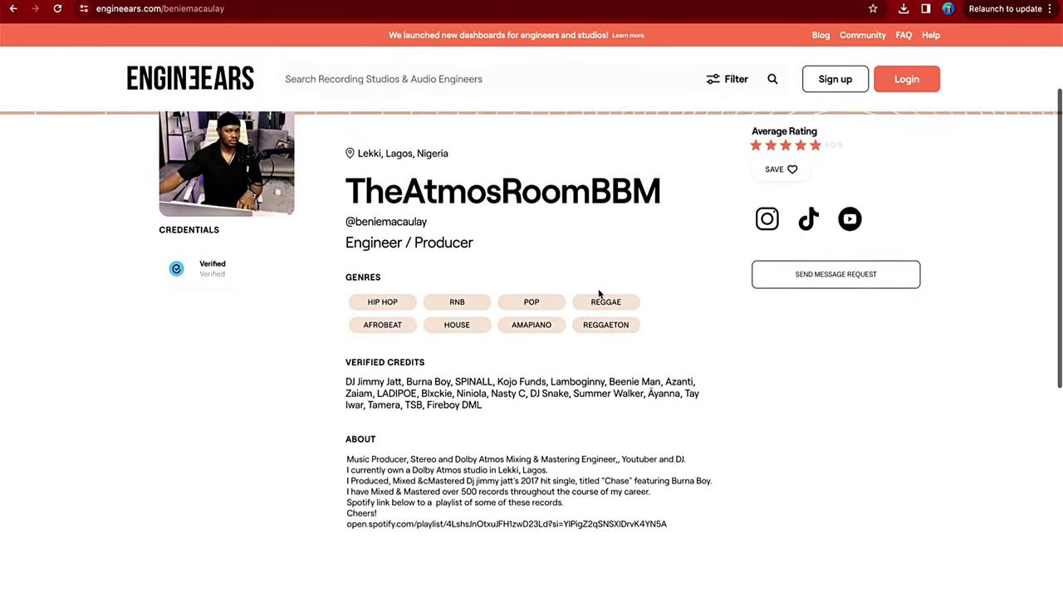
Switch to the browser and look over the TheAtmosRoomBBM profile on EngineEars, including its mixing and mastering services.
scroll(597, 296, "down", 3)
scroll(597, 293, "down", 5)
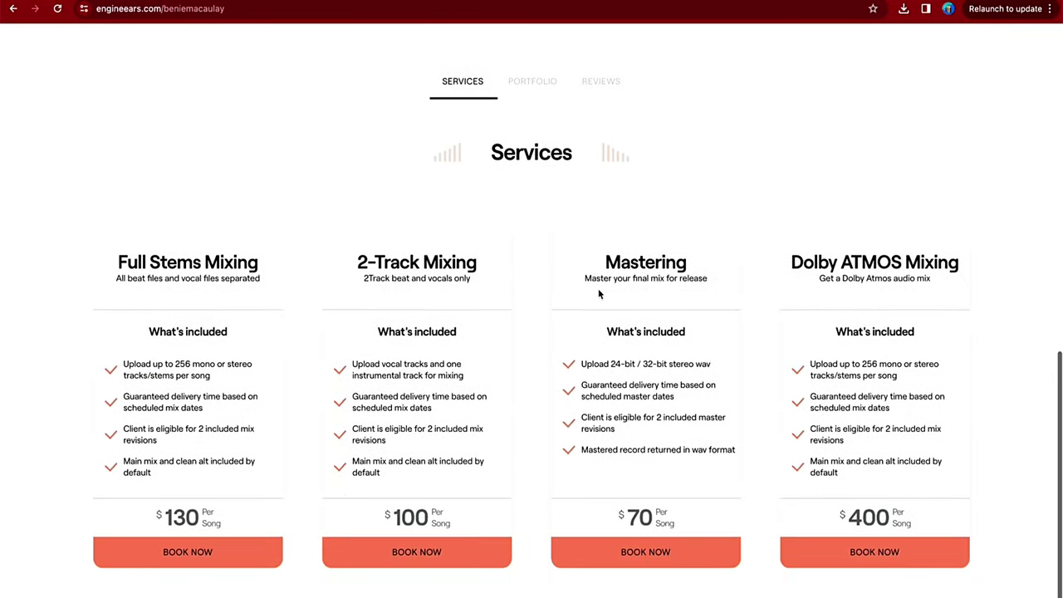
scroll(598, 293, "up", 8)
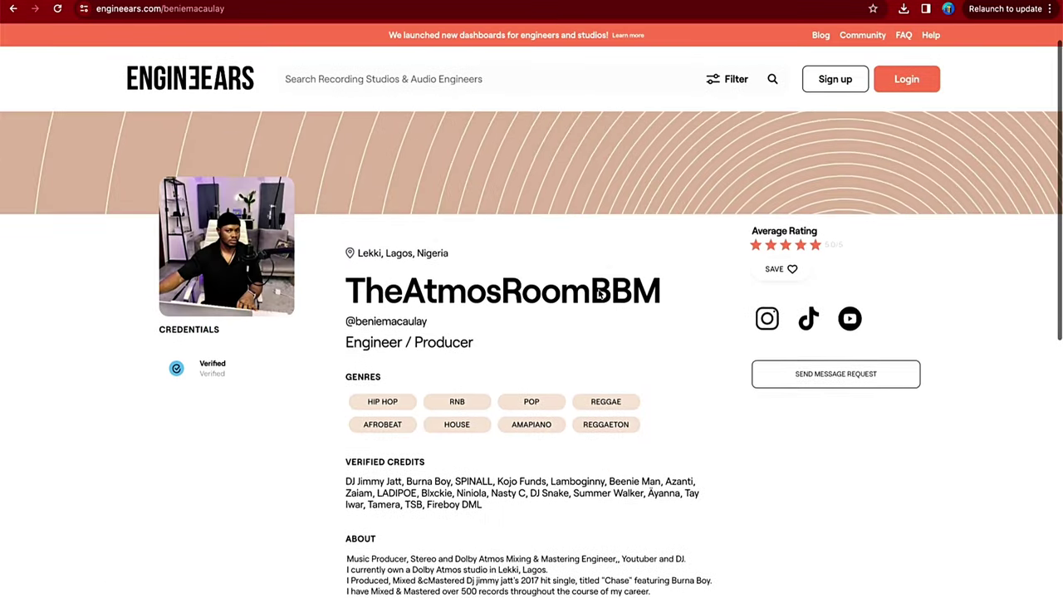
scroll(591, 357, "up", 1)
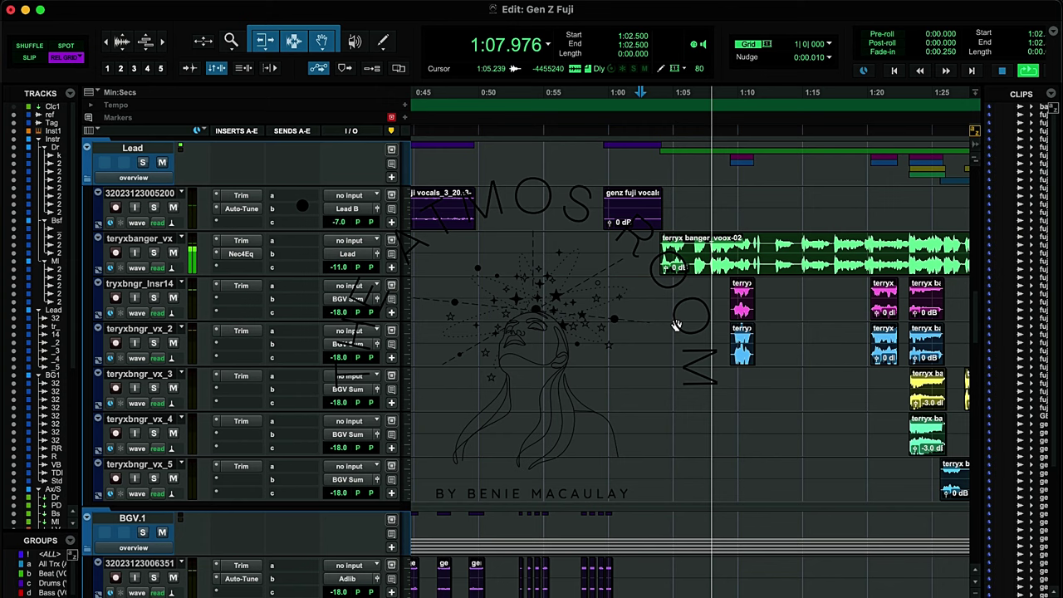
Switch to the Pro Tools Edit window and look over the lead and background vocal tracks during playback.
scroll(677, 324, "up", 2)
scroll(677, 324, "right", 5)
scroll(677, 324, "down", 3)
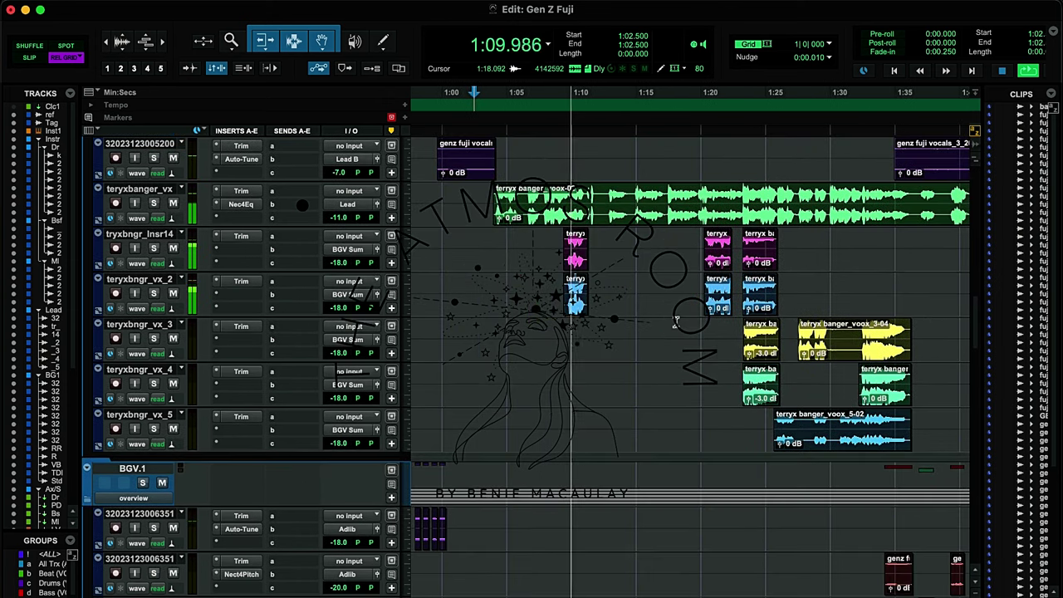
scroll(677, 324, "up", 2)
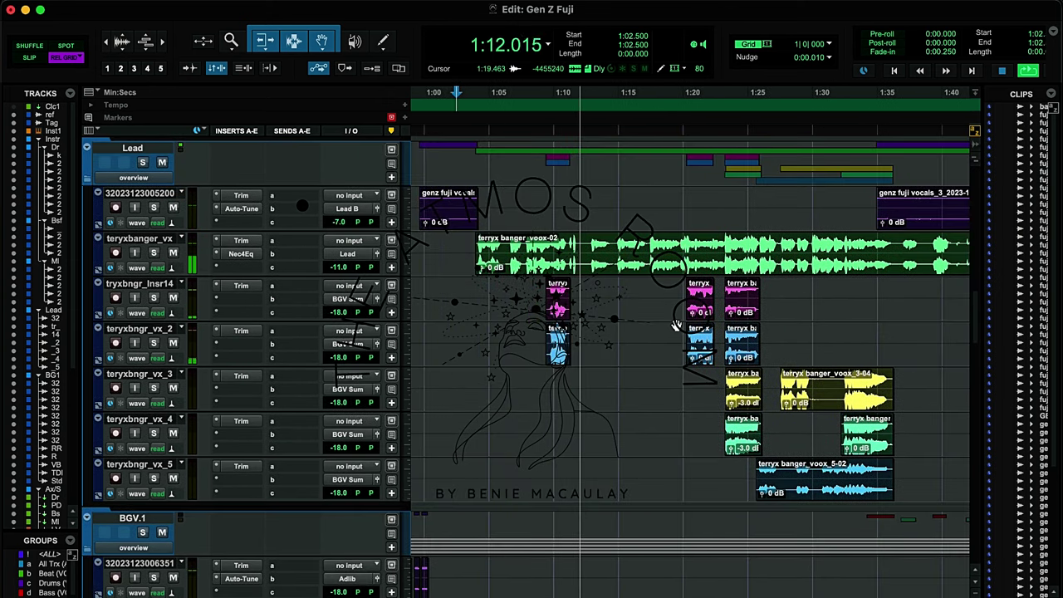